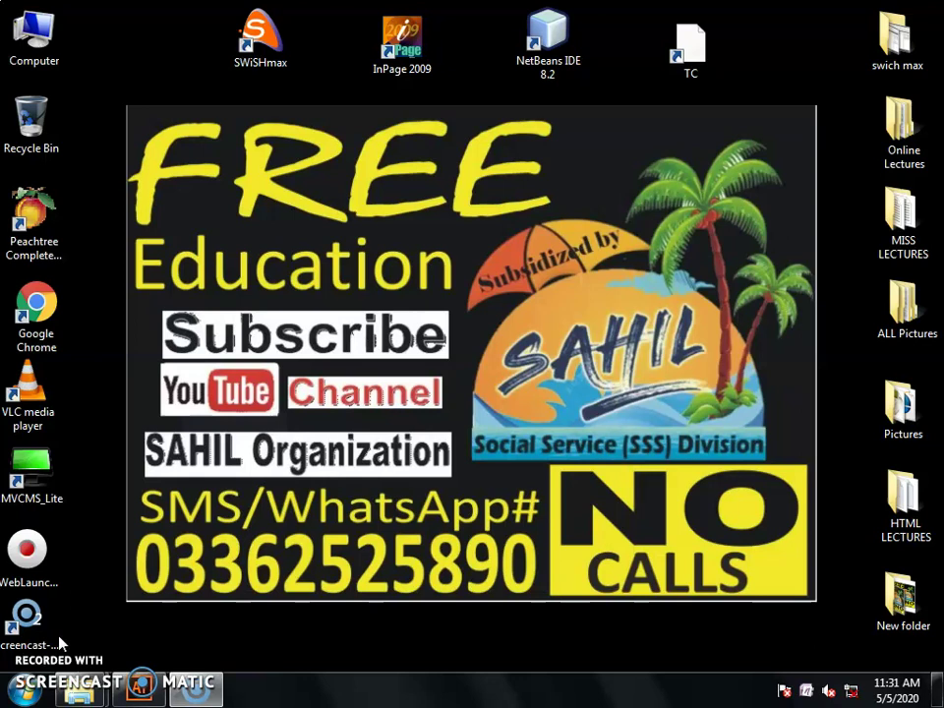
Restore the Illustrator window over the desktop, showing an empty workspace and the file commands.
click(128, 677)
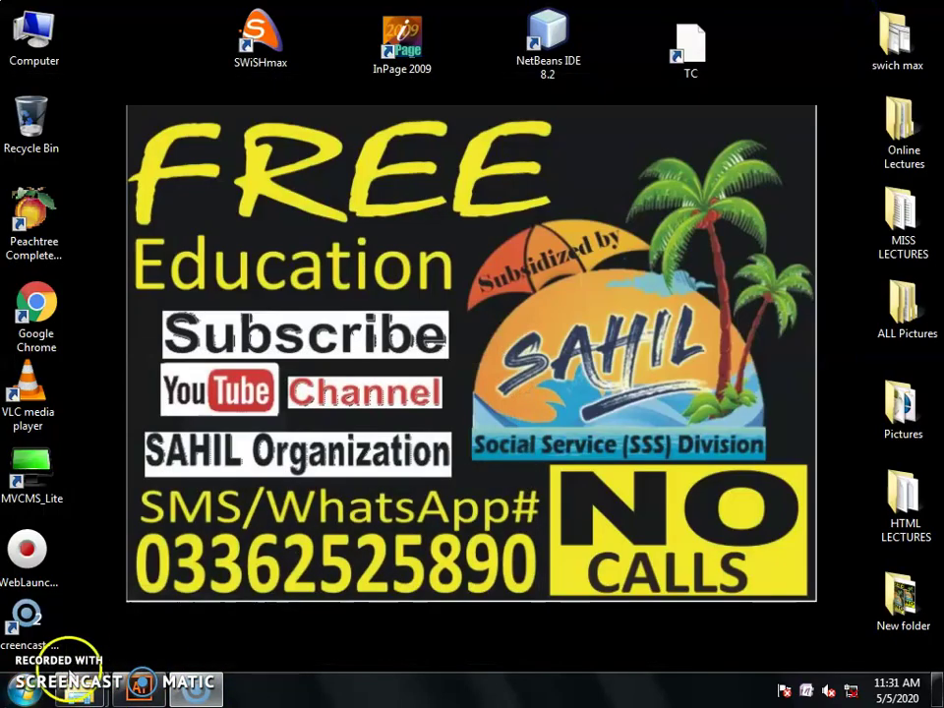
click(137, 688)
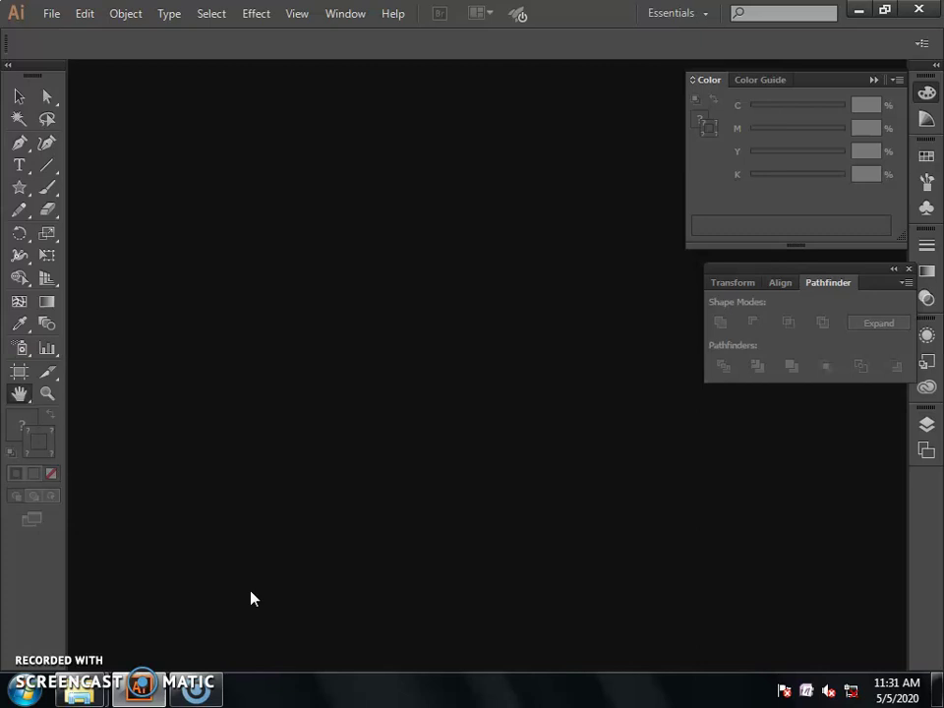
click(227, 589)
Create a new Custom-profile A4 document, Untitled-3 (595.28 × 841.89 pt, CMYK).
click(53, 14)
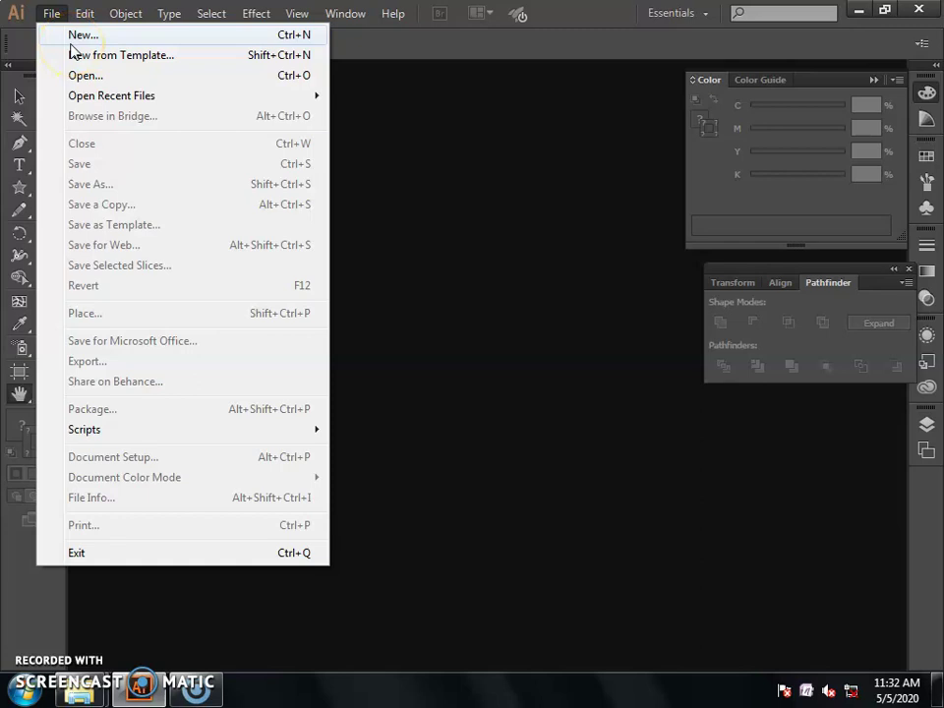
click(71, 43)
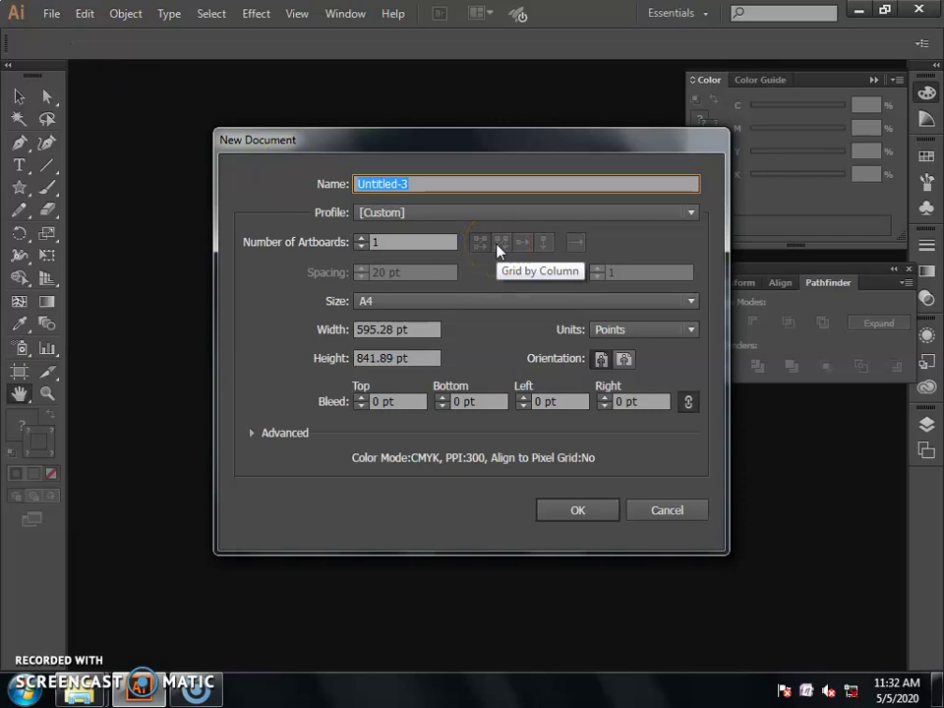
click(393, 216)
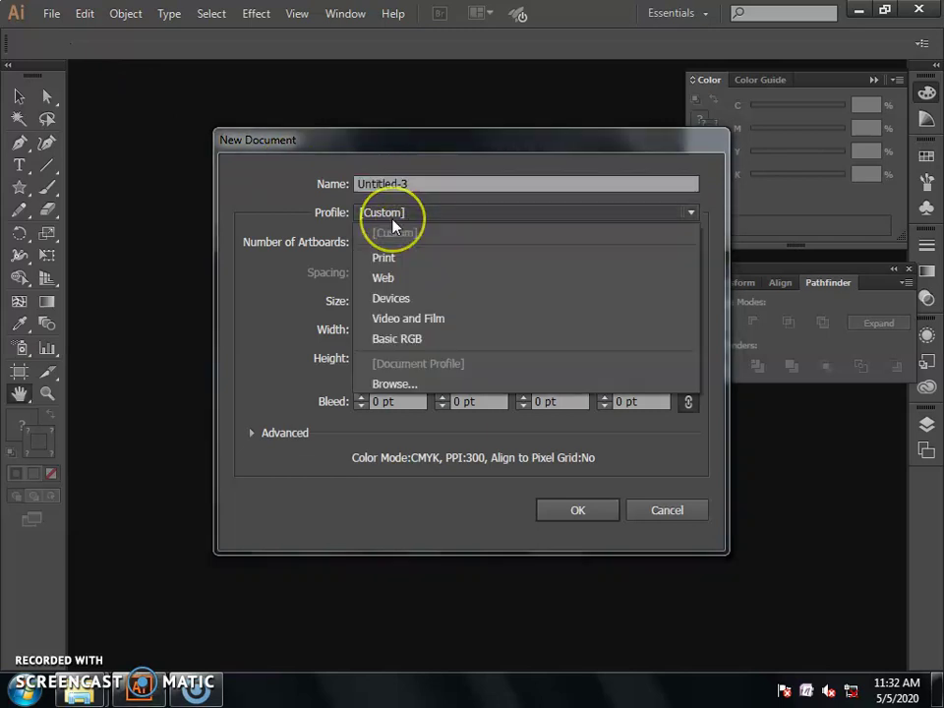
click(392, 220)
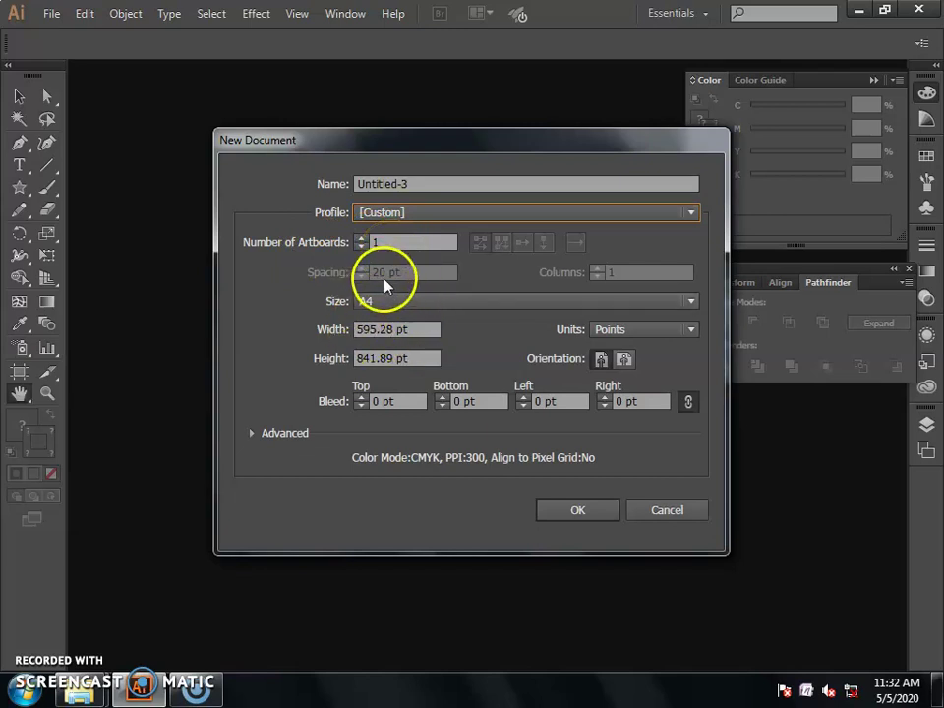
click(392, 310)
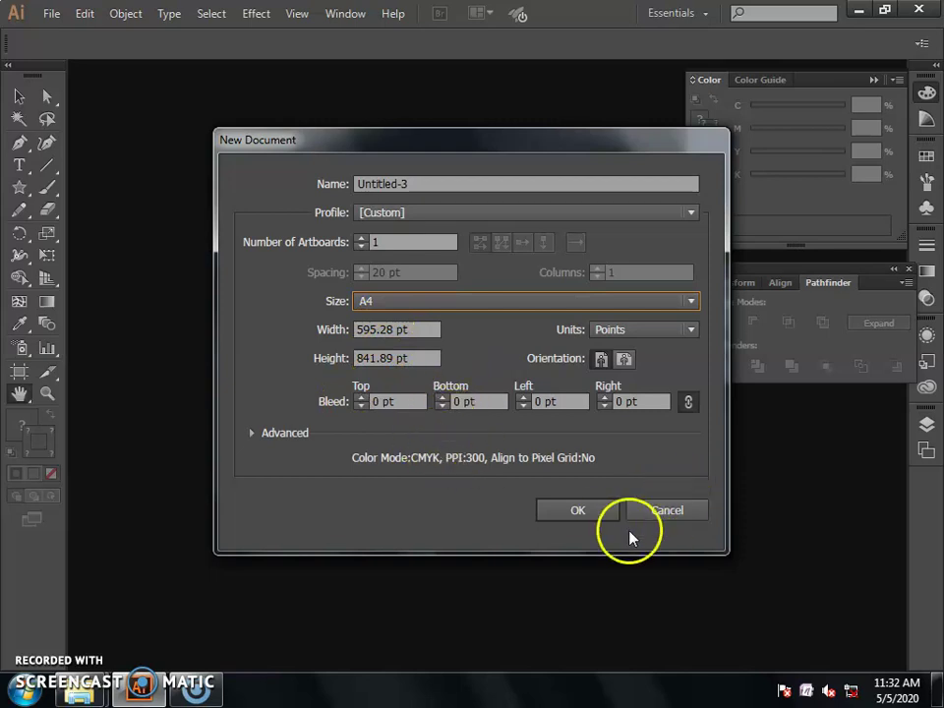
click(575, 512)
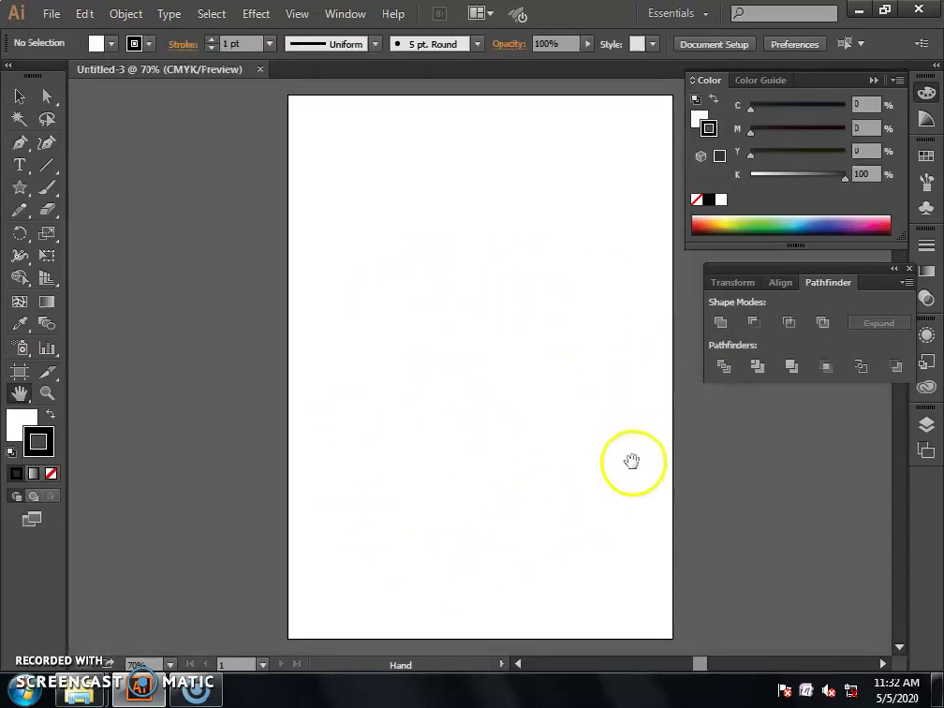
Shift the page left in the view and set the fill to None.
click(18, 392)
mouse_move(488, 374)
mouse_down()
mouse_move(466, 382)
mouse_move(365, 367)
mouse_move(385, 374)
mouse_up()
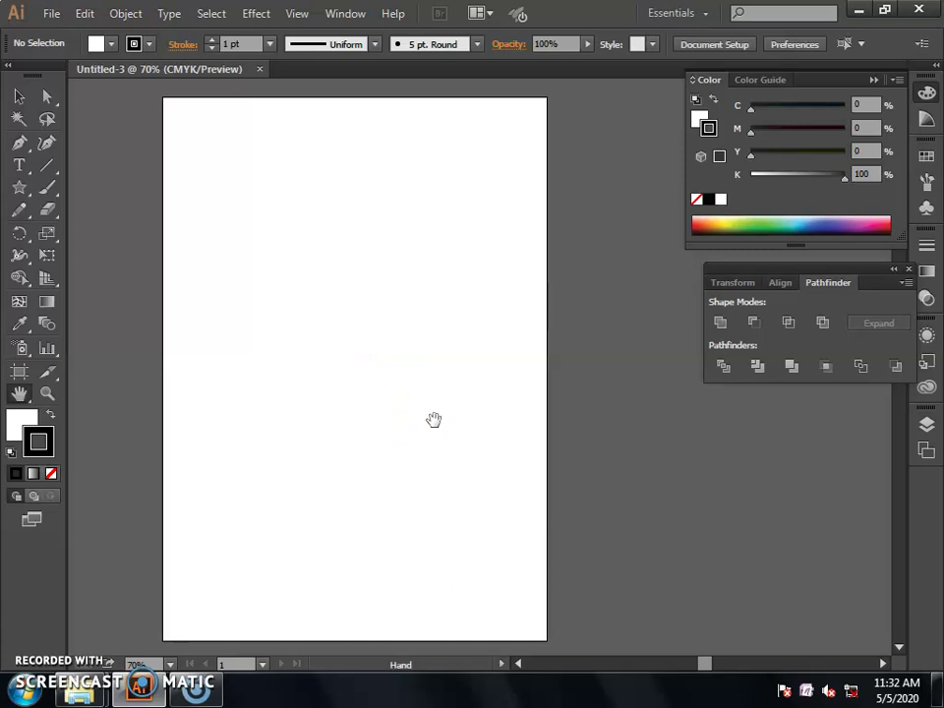
click(21, 423)
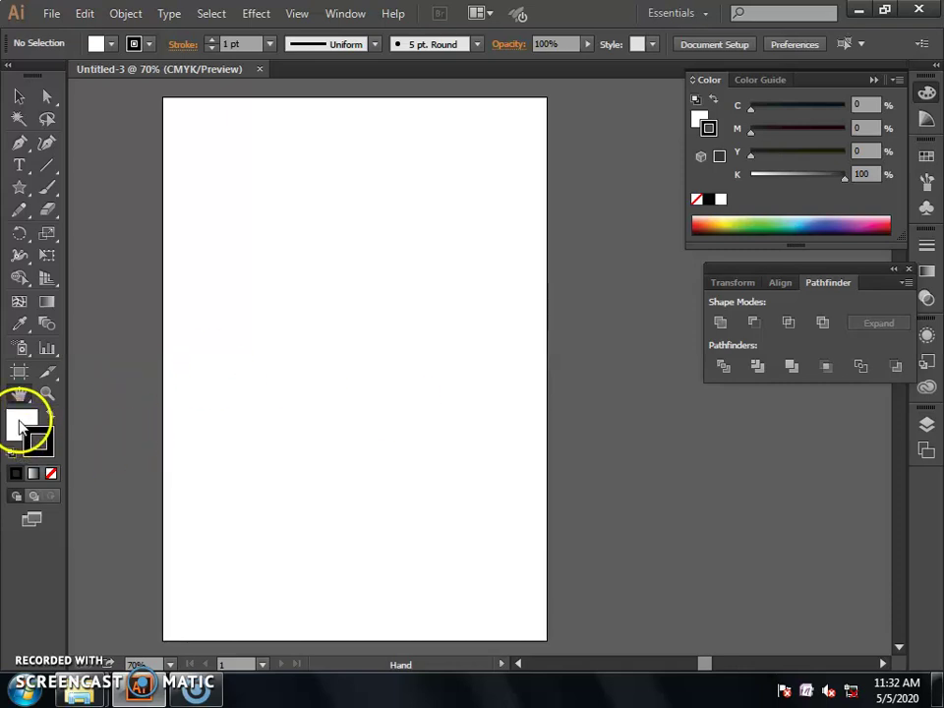
click(51, 474)
Set the stroke colour to rich black (K 90.16) in the Color Picker.
click(39, 448)
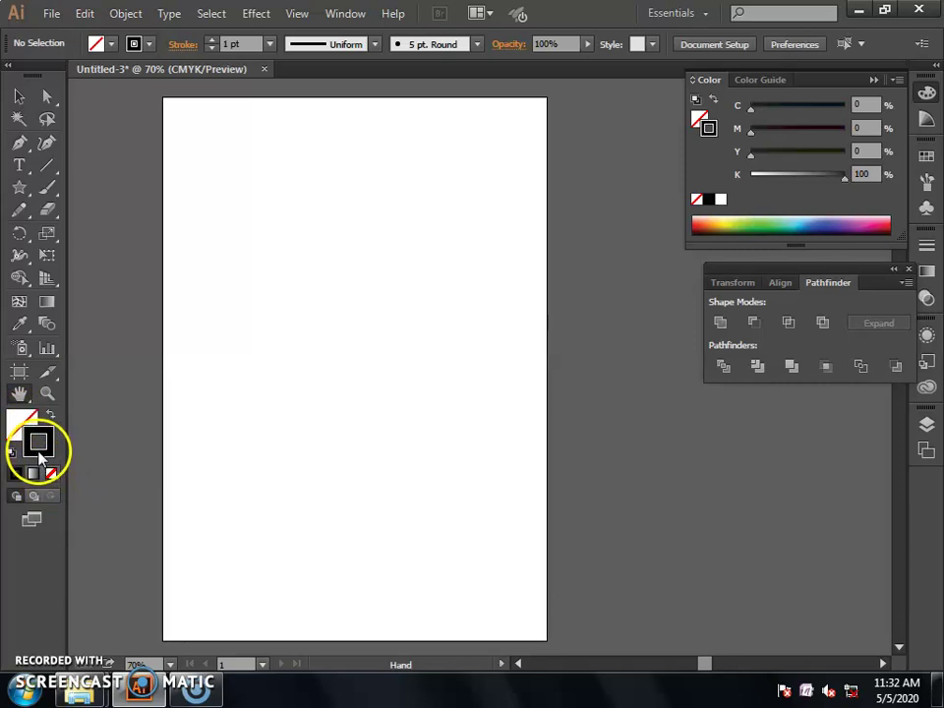
double_click(40, 458)
click(327, 451)
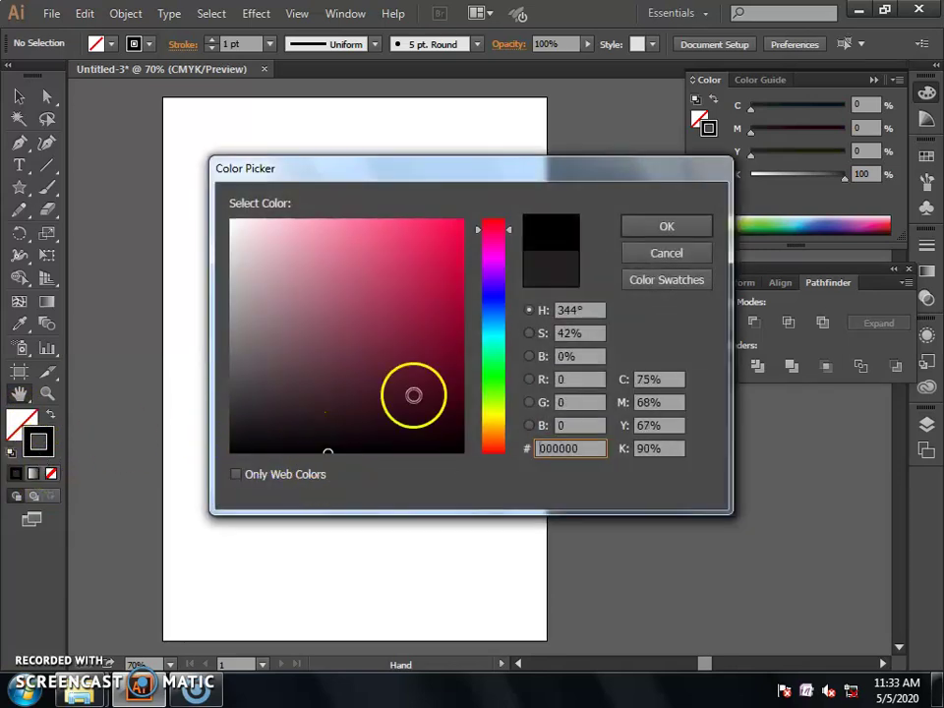
click(652, 227)
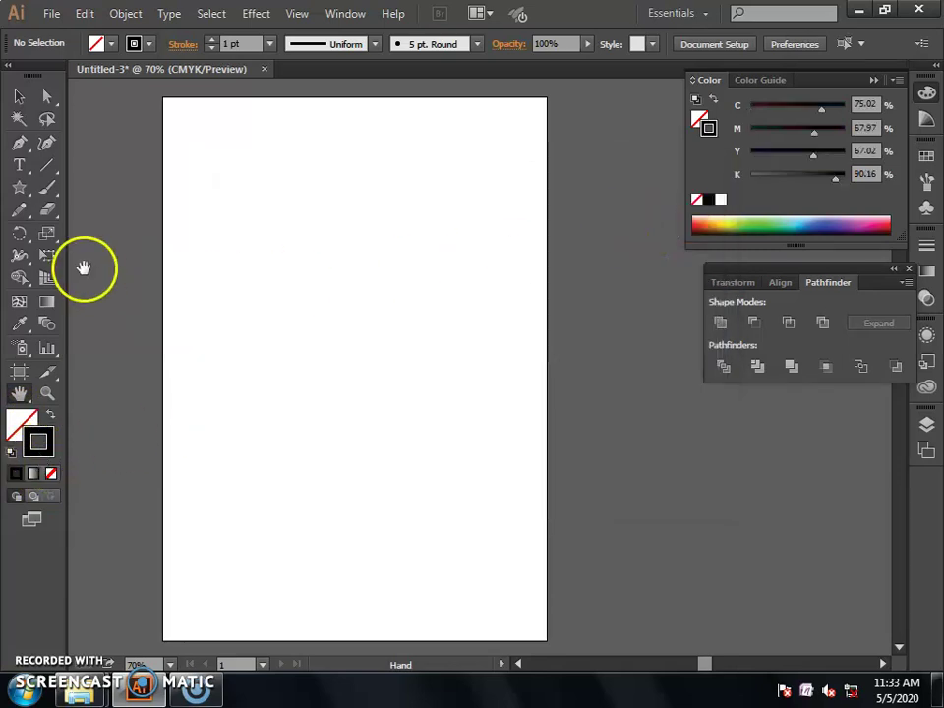
Draw an unfilled, black-stroked rectangle of about 301 × 258 pt on the upper page.
click(20, 188)
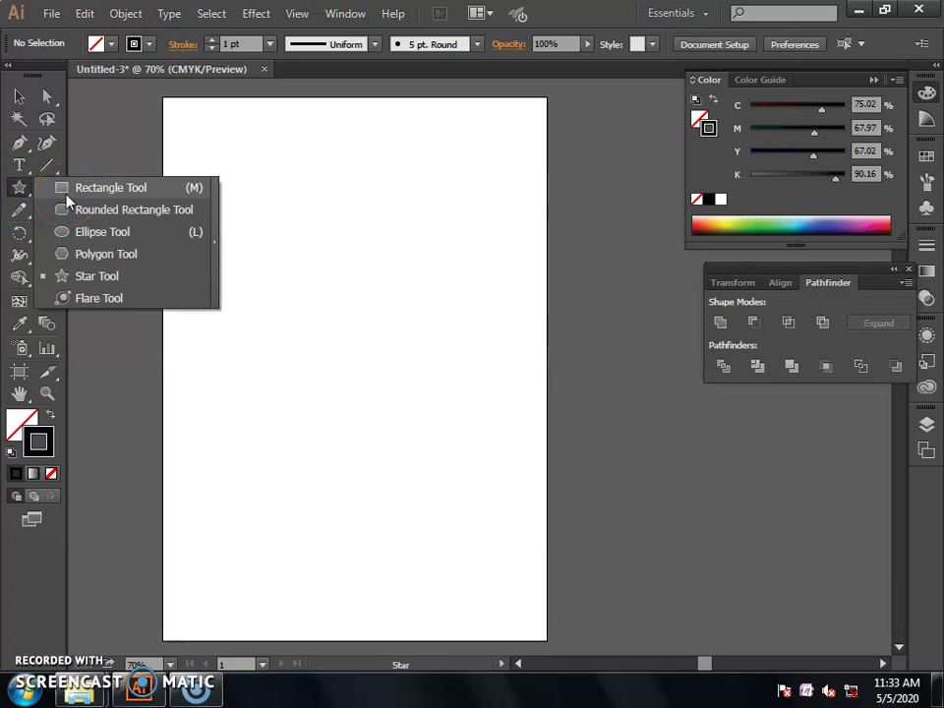
click(65, 194)
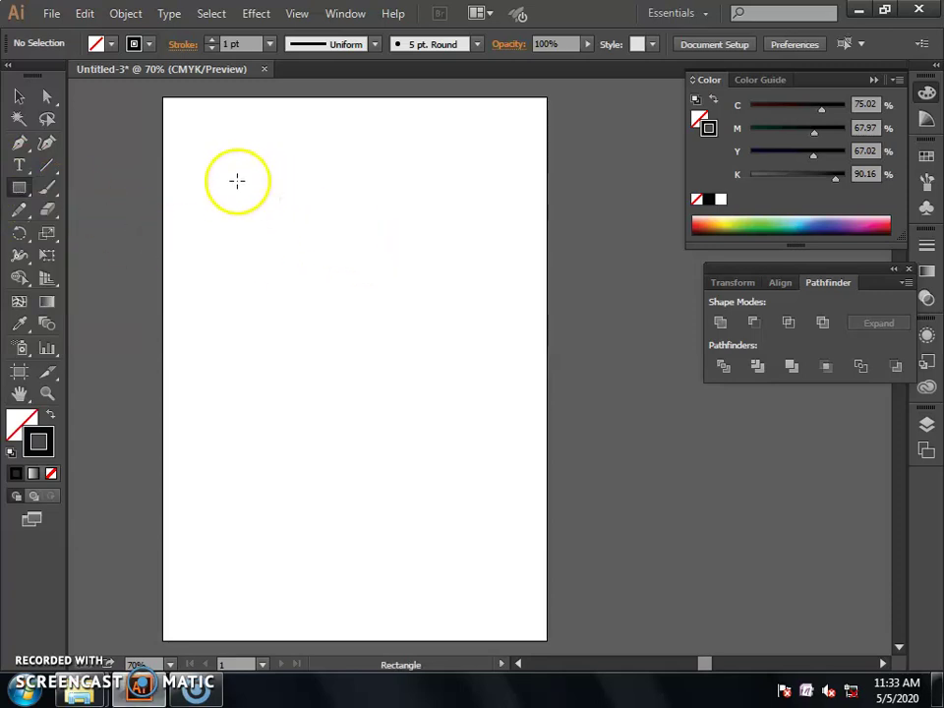
drag(228, 192, 427, 362)
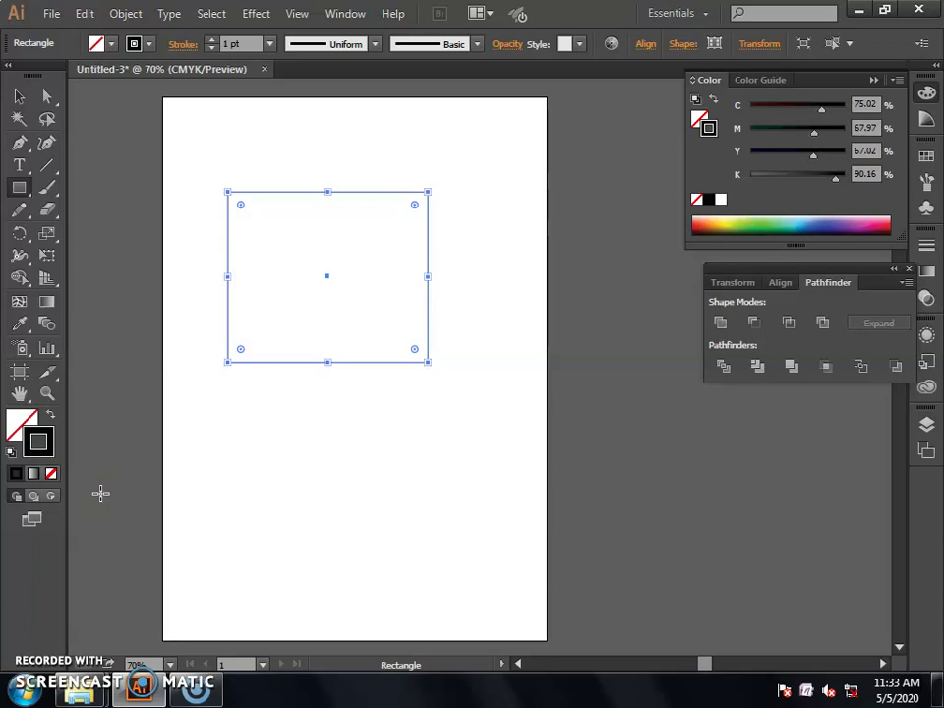
click(123, 492)
click(49, 168)
Draw a vertical line from the rectangle's centre upward, undoing the stray slanted lines.
mouse_move(51, 172)
mouse_down()
mouse_move(131, 182)
mouse_move(358, 247)
mouse_up()
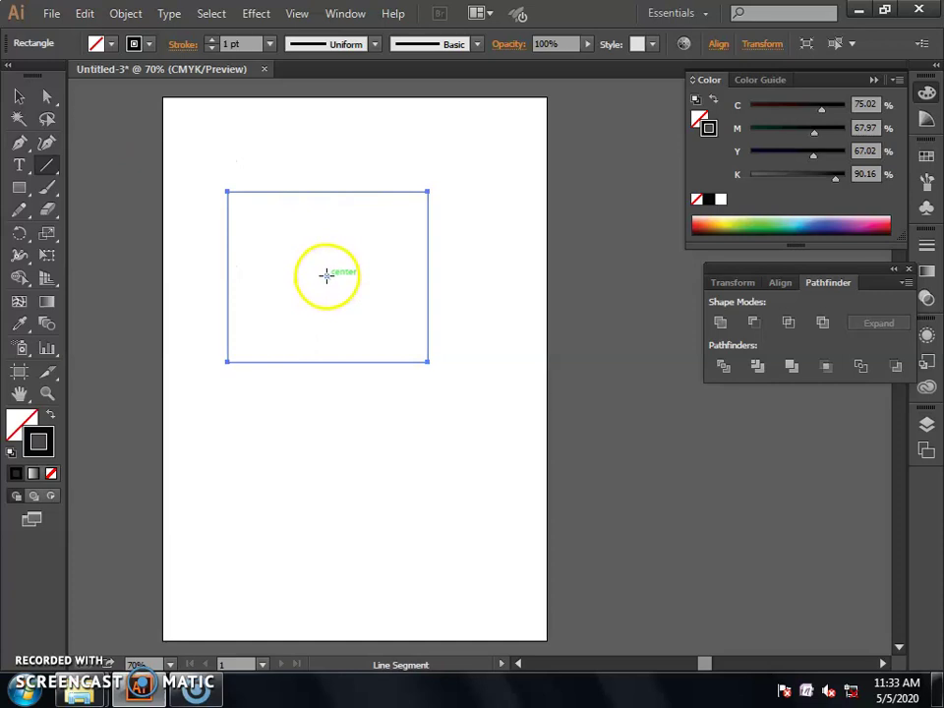
drag(327, 274, 326, 125)
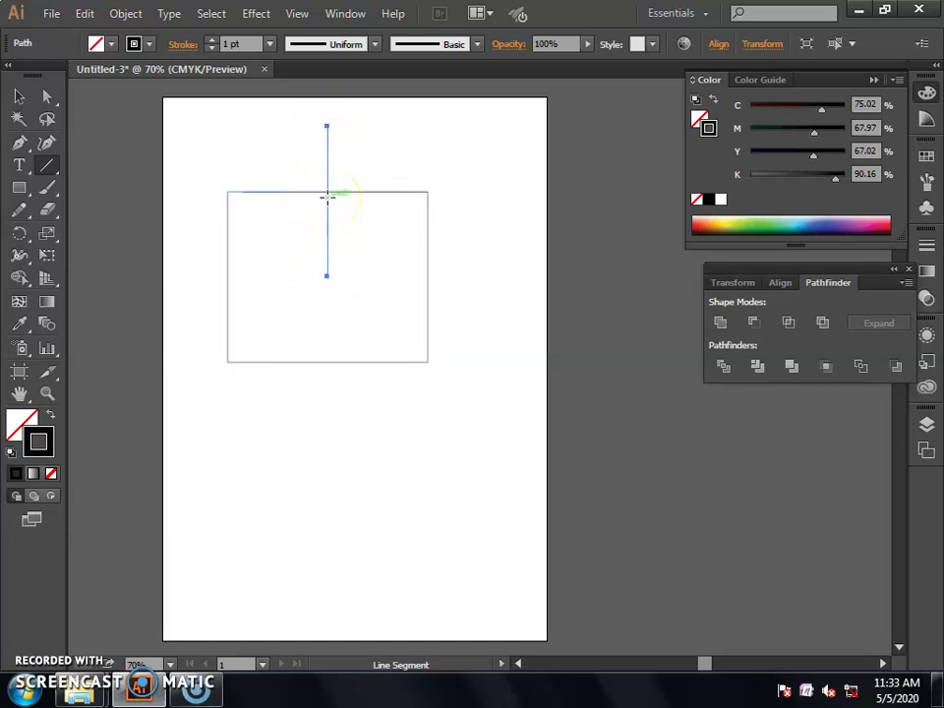
drag(327, 274, 388, 131)
key(v)
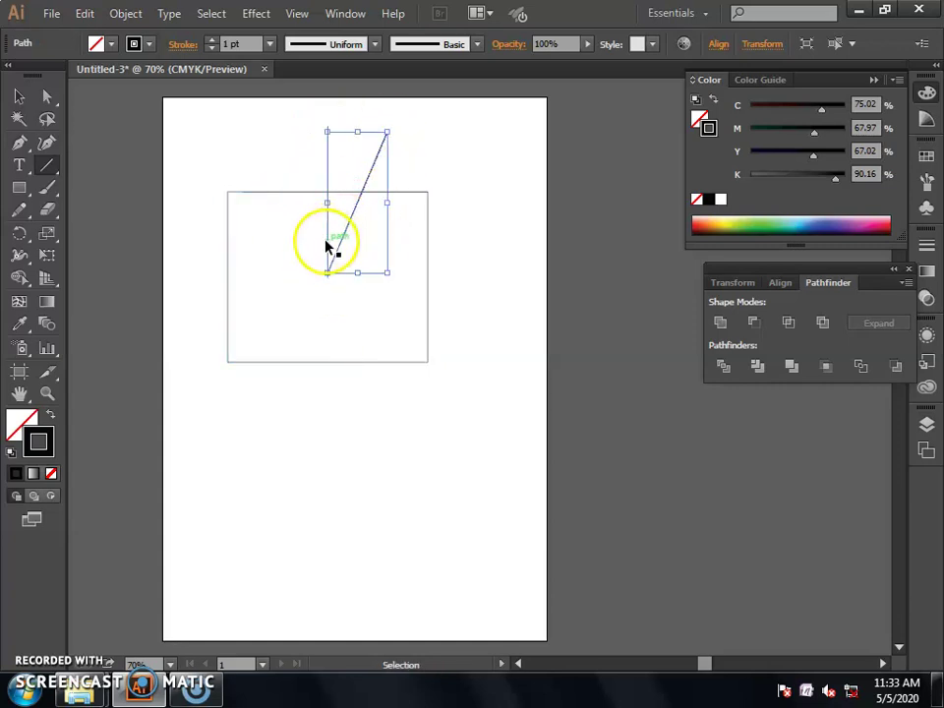
key(ctrl+z)
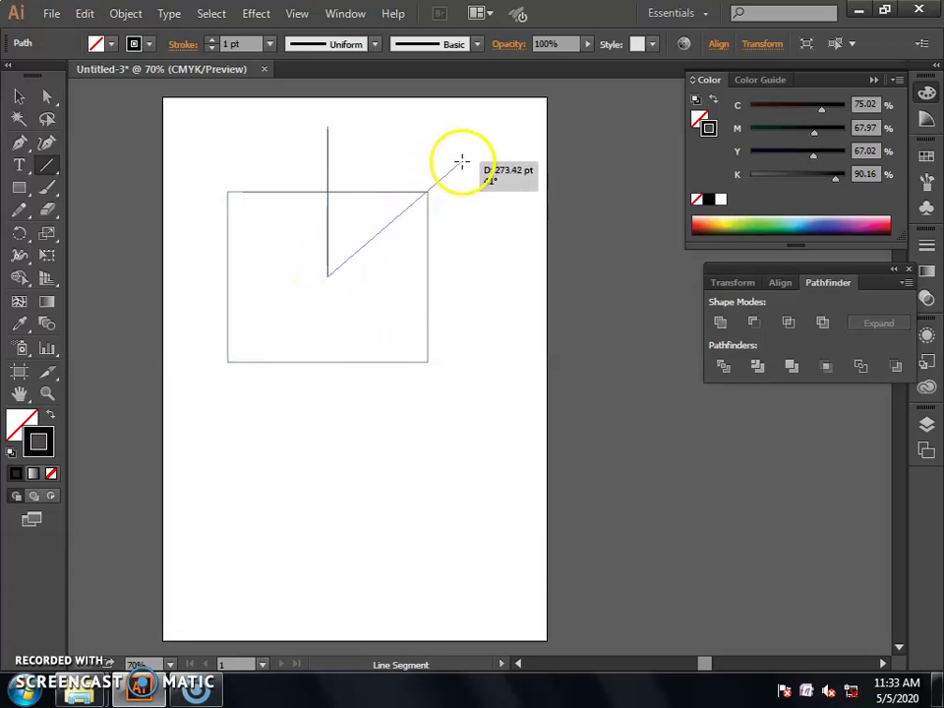
drag(327, 276, 472, 156)
key(ctrl+z)
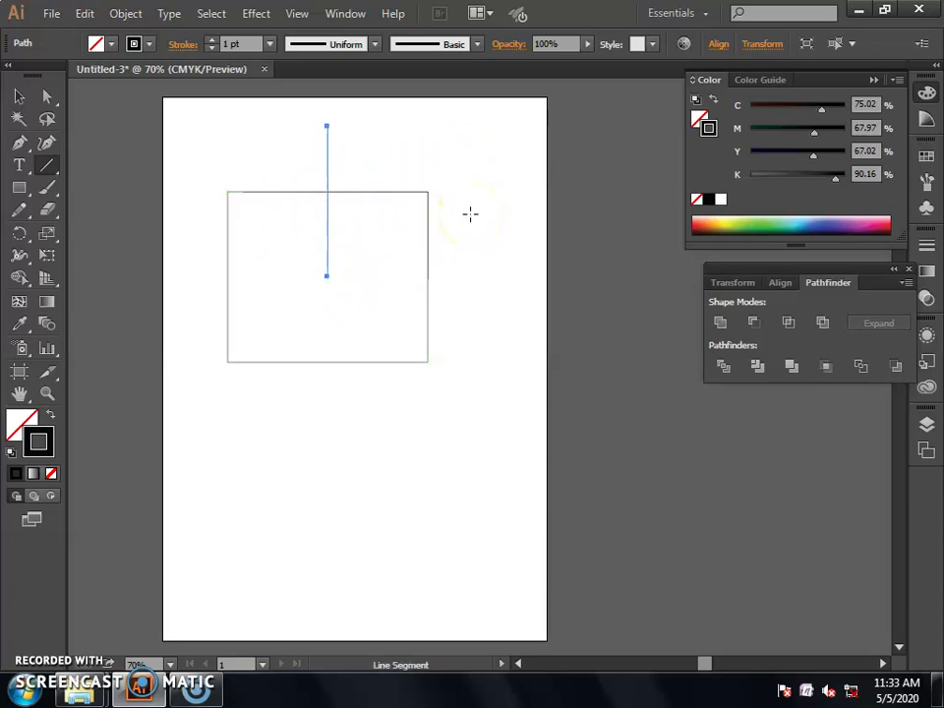
drag(327, 271, 309, 293)
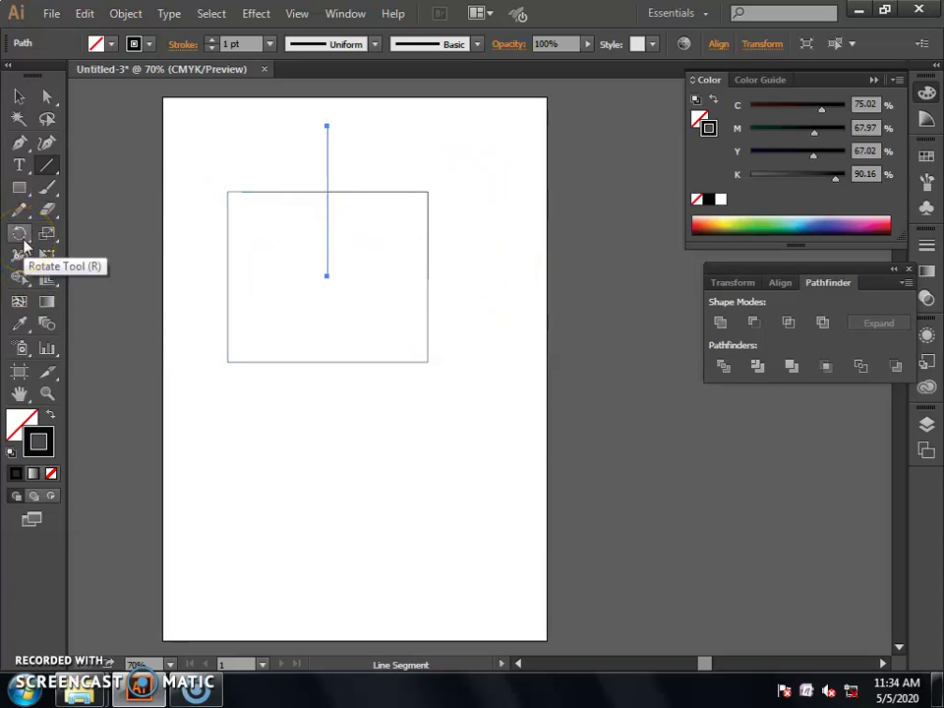
Make a 20° rotated copy of the line, pivoting on its bottom anchor.
drag(20, 239, 116, 252)
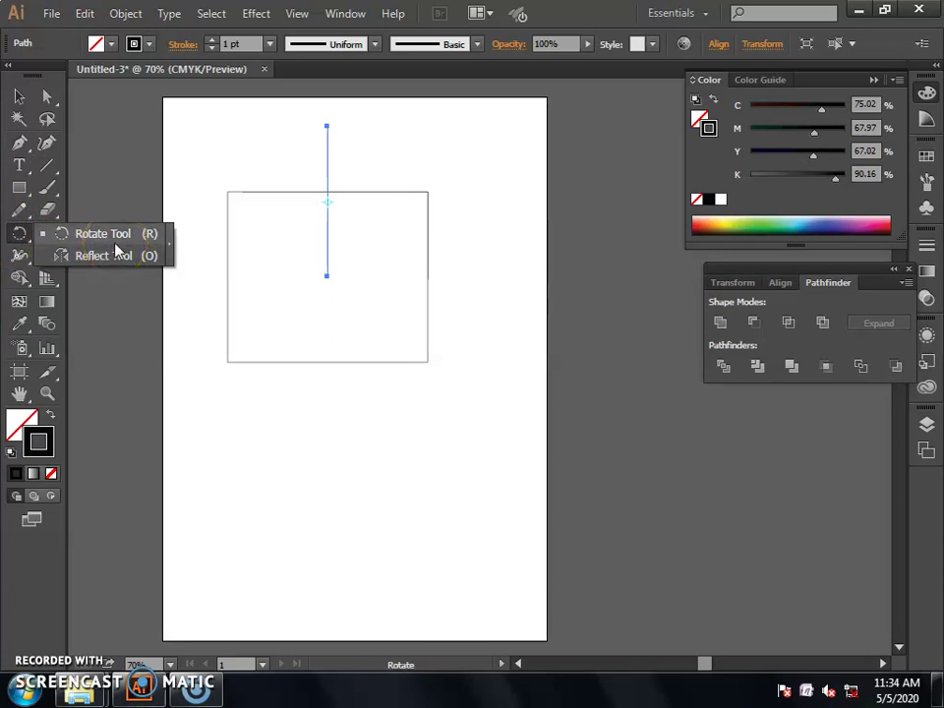
click(340, 295)
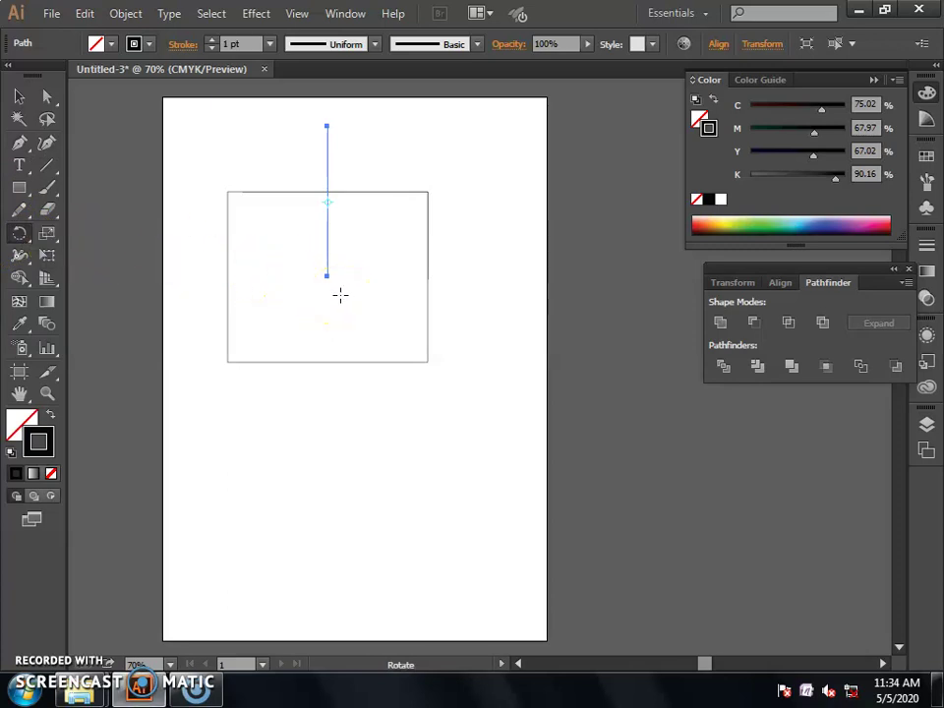
drag(332, 280, 327, 273)
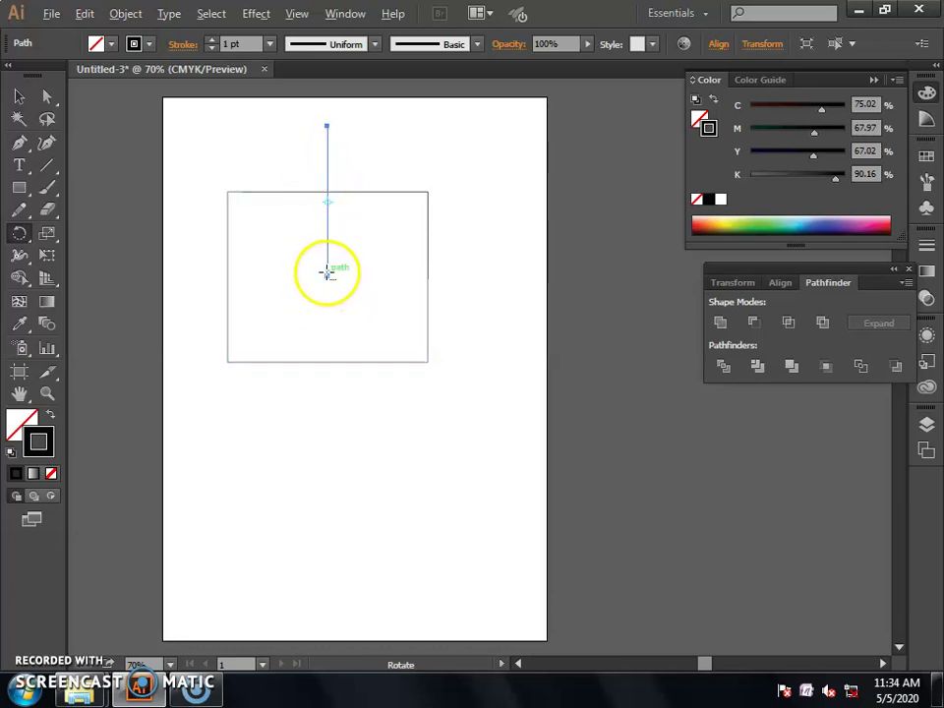
alt+click(327, 276)
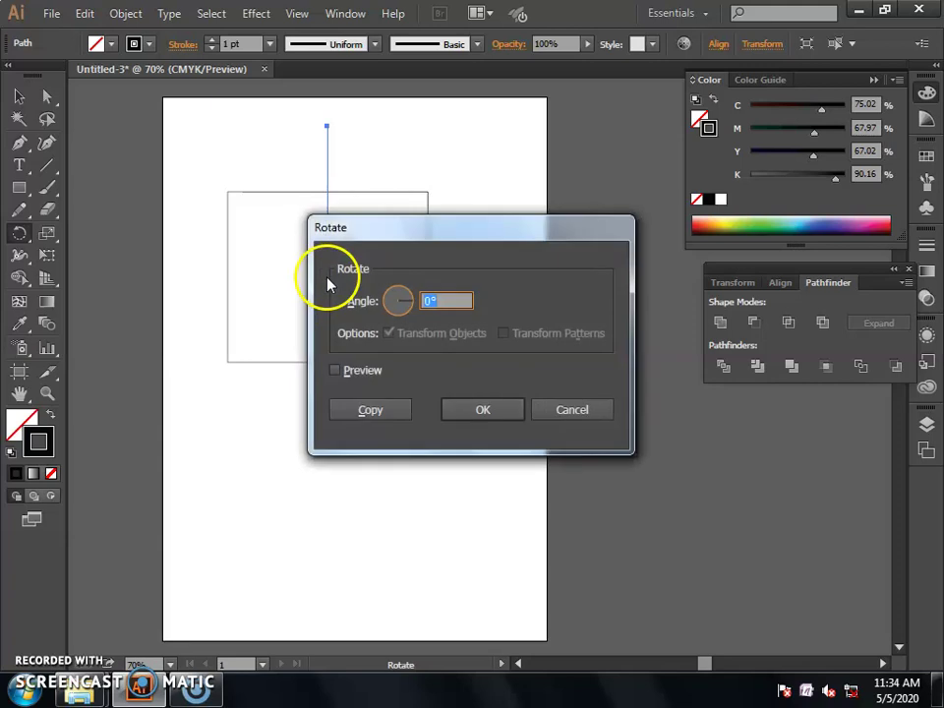
drag(442, 219, 582, 106)
text(20)
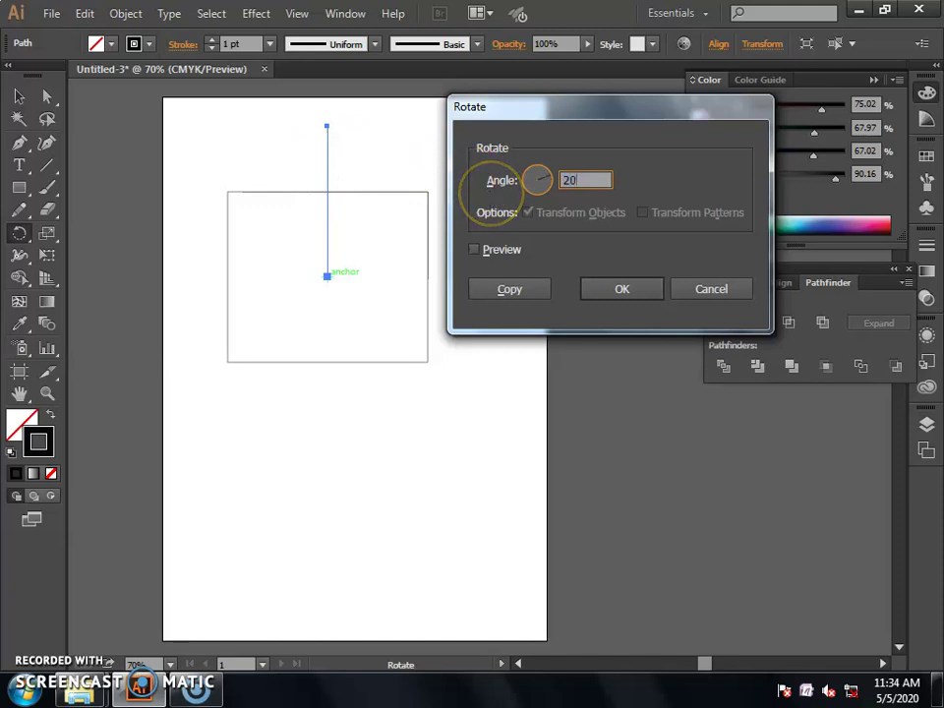
click(498, 252)
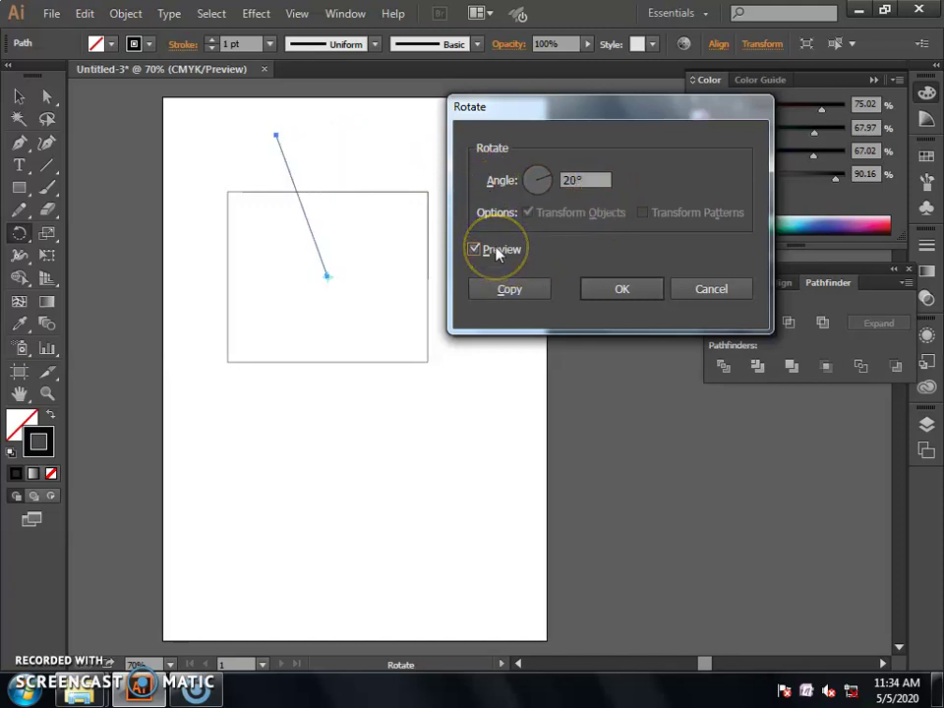
click(528, 292)
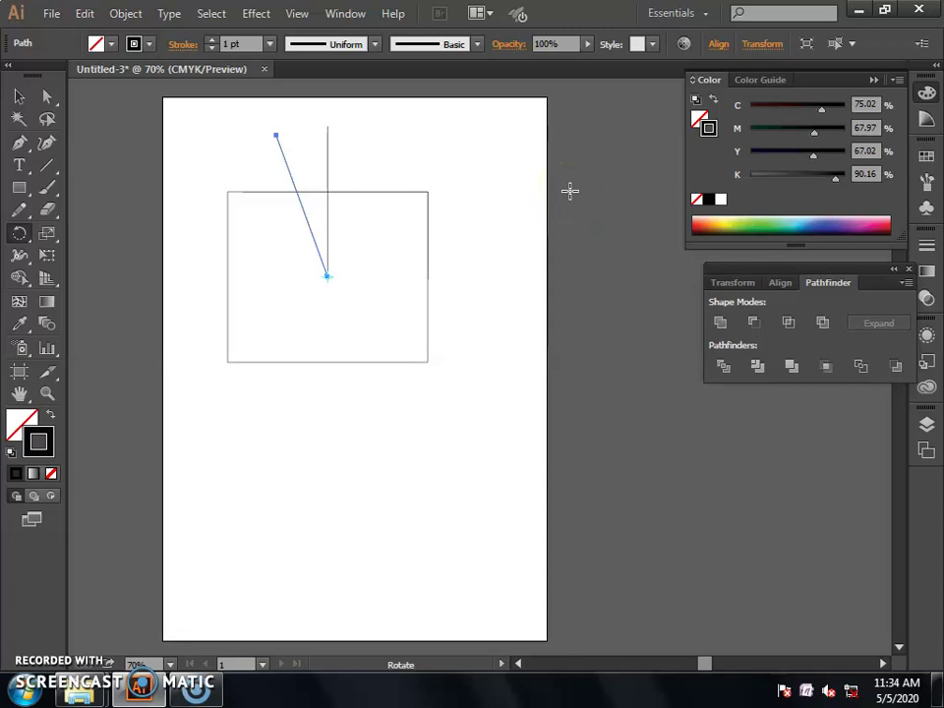
Repeat the 20° rotate-copy with Ctrl+D to complete the starburst, then return to Selection.
key(ctrl+d)
key(ctrl+d)
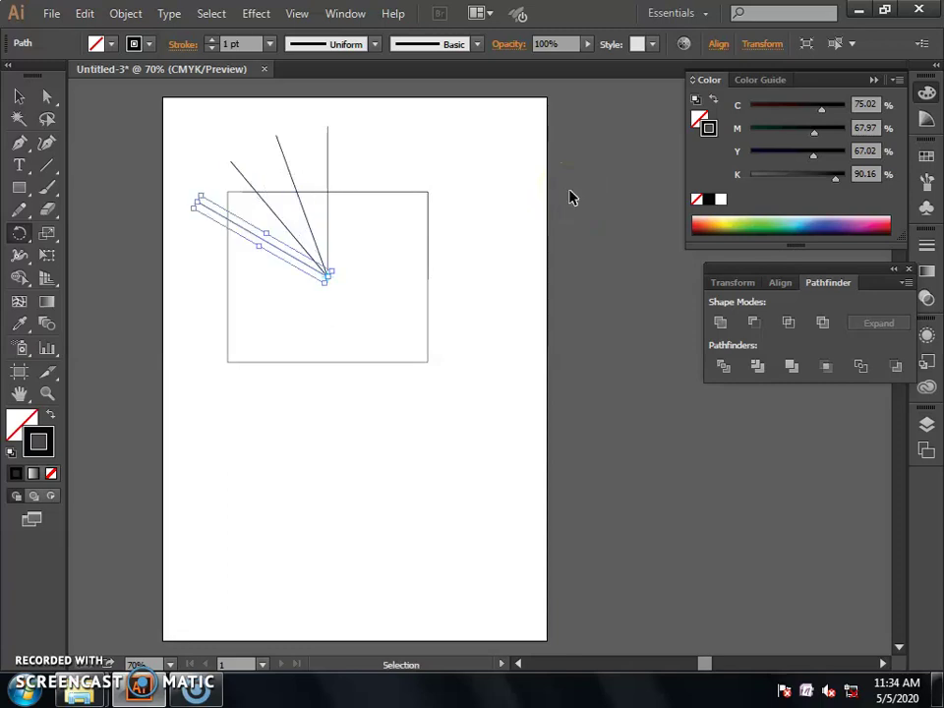
key(ctrl+d)
key(ctrl+d)
key(ctrl+d)
key(ctrl+d)
key(ctrl+d)
key(ctrl+d)
key(ctrl+d)
key(ctrl+d)
key(ctrl+d)
key(ctrl+d)
key(ctrl+d)
key(ctrl+d)
key(ctrl+d)
key(ctrl+d)
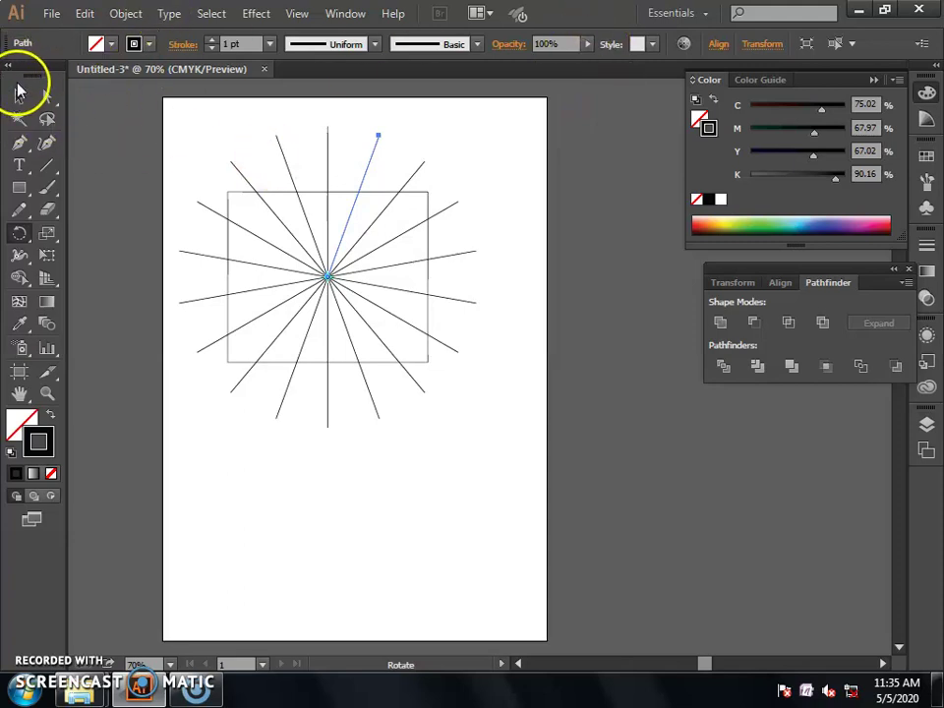
click(19, 103)
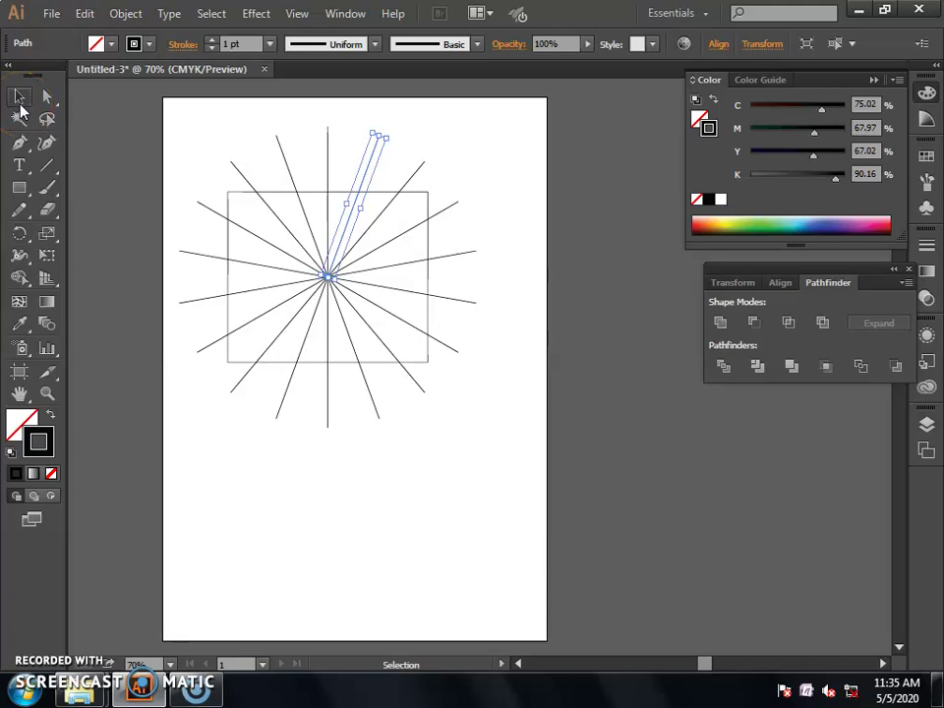
Select all lines and the square and apply Pathfinder Divide to cut it into wedges.
drag(105, 111, 522, 481)
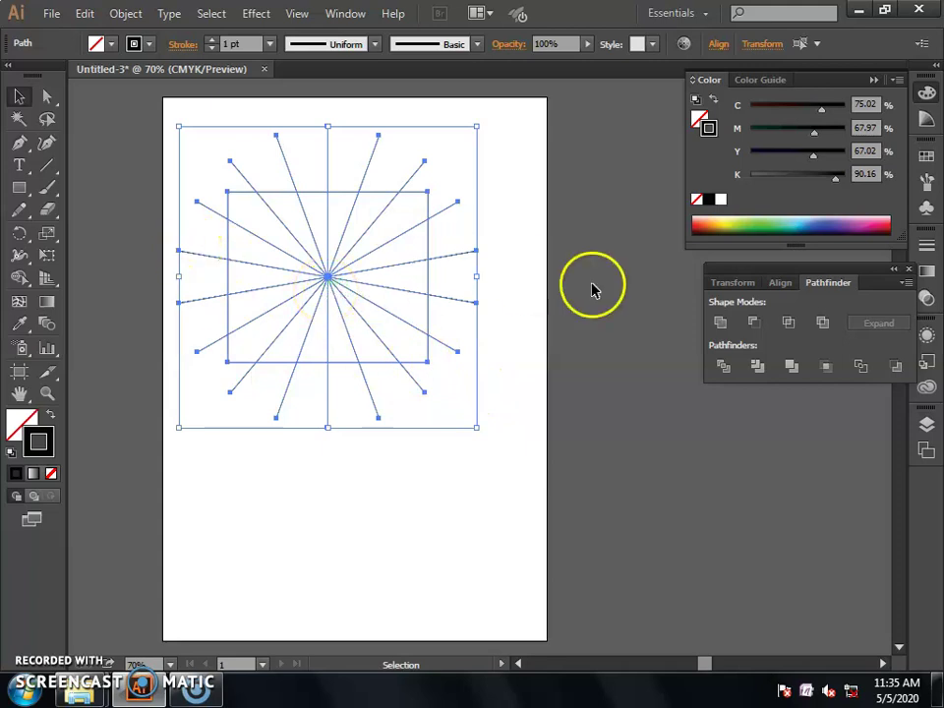
drag(749, 268, 641, 277)
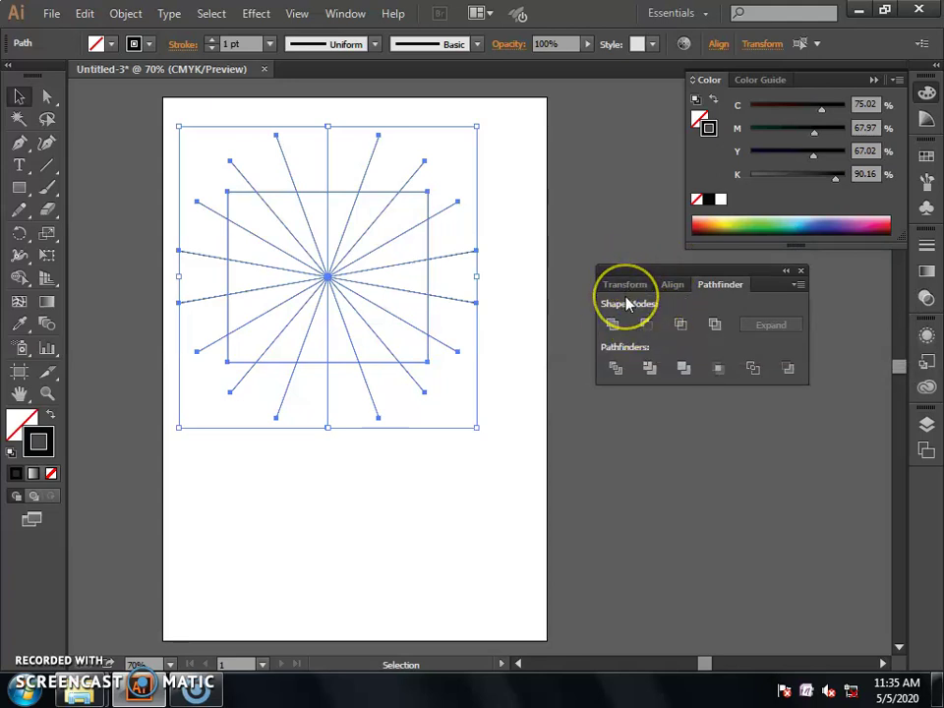
click(629, 372)
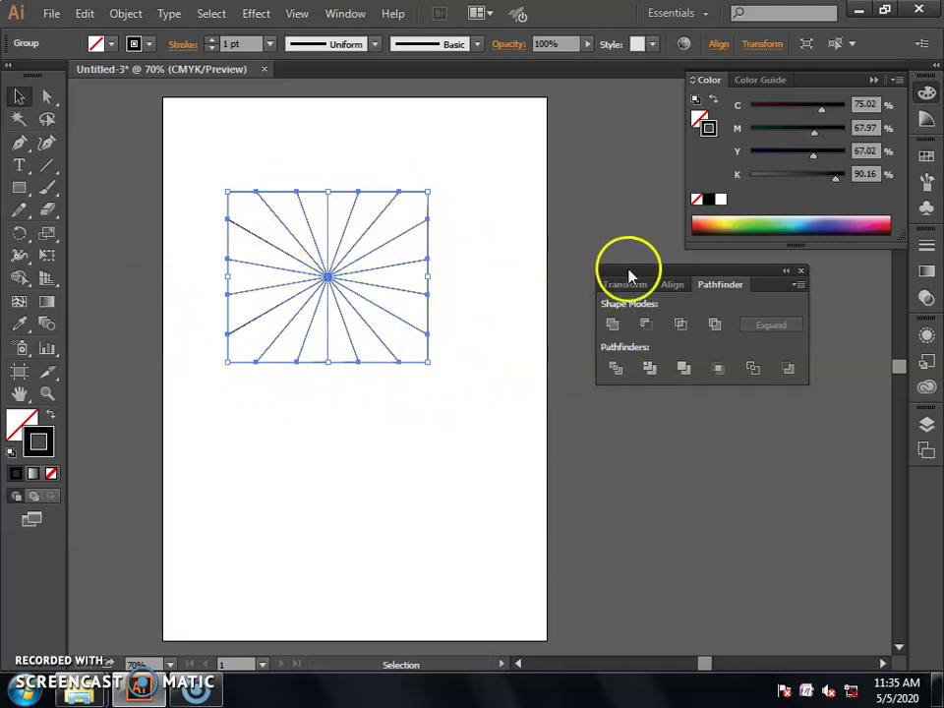
drag(628, 272, 706, 260)
click(529, 291)
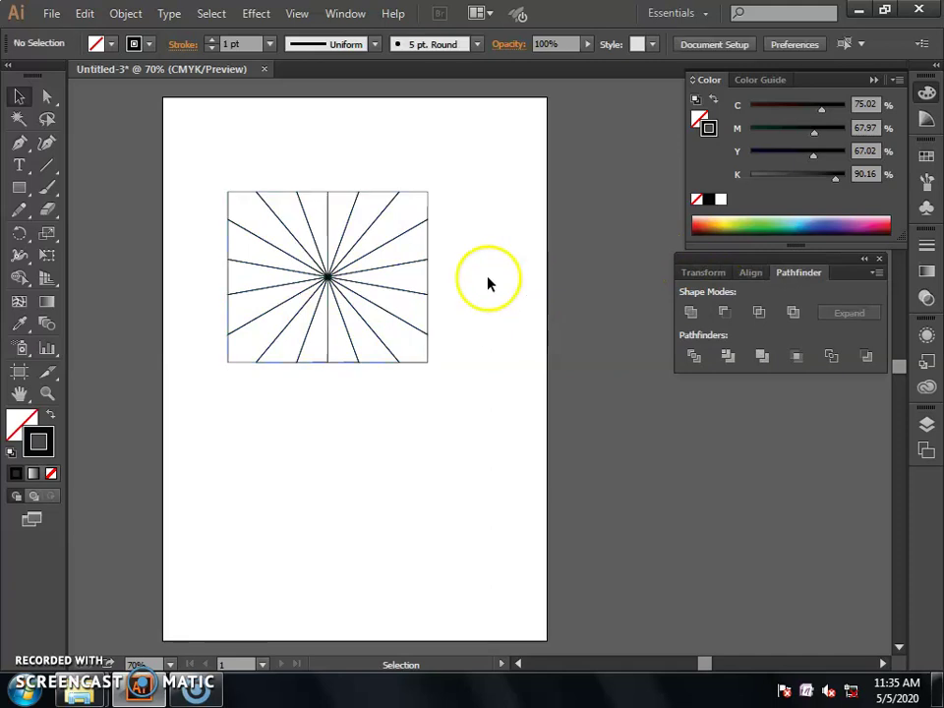
Fill the top-right wedge red and the wedge below it yellow.
double_click(428, 204)
click(428, 201)
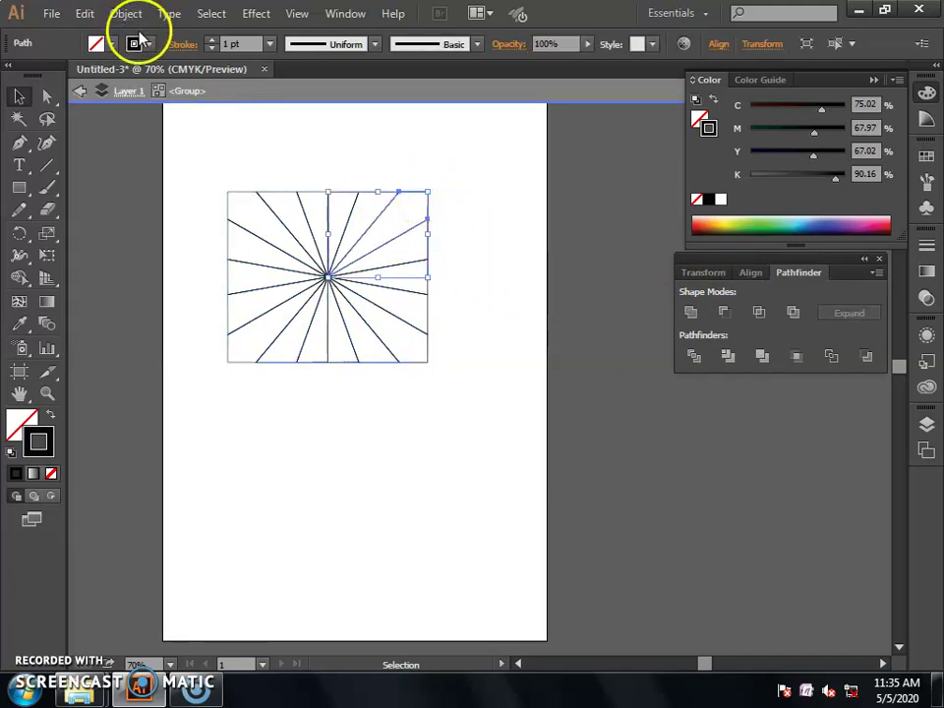
click(112, 43)
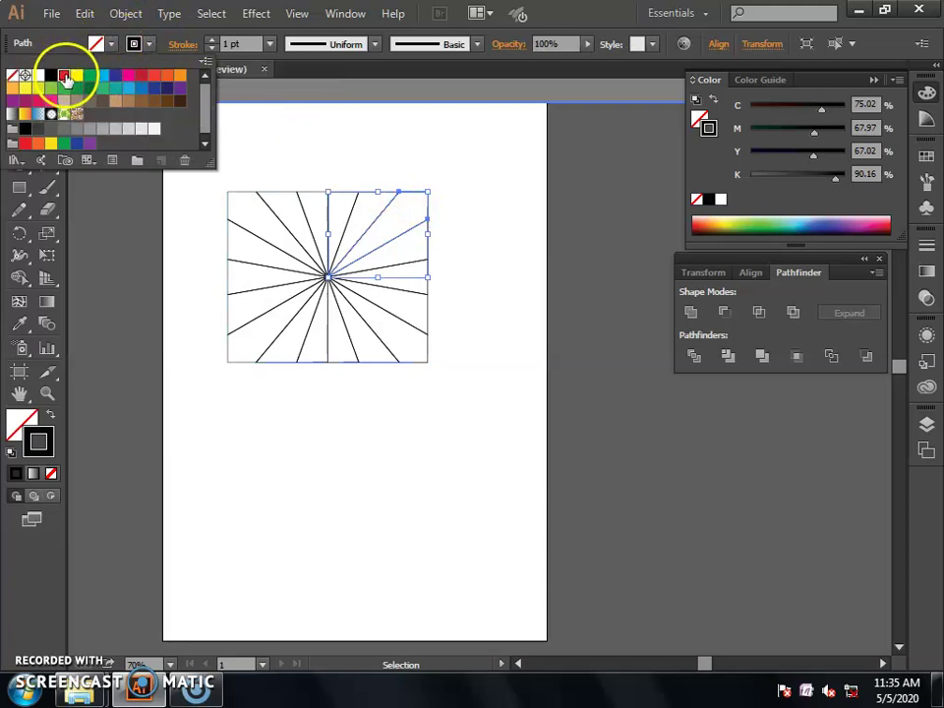
click(64, 75)
key(Escape)
key(Escape)
click(442, 262)
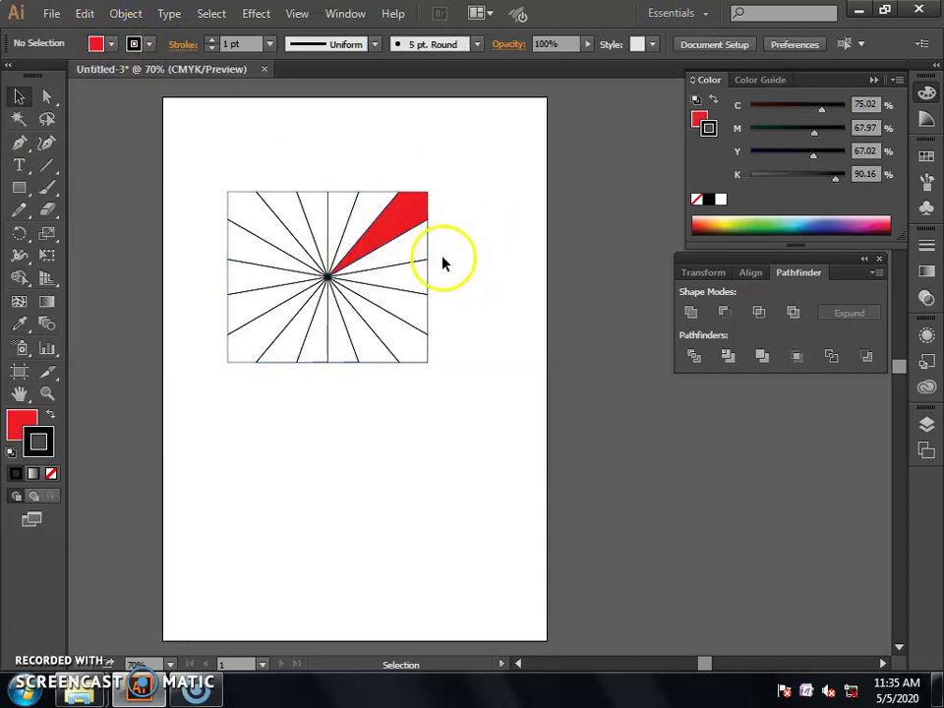
double_click(427, 247)
click(426, 247)
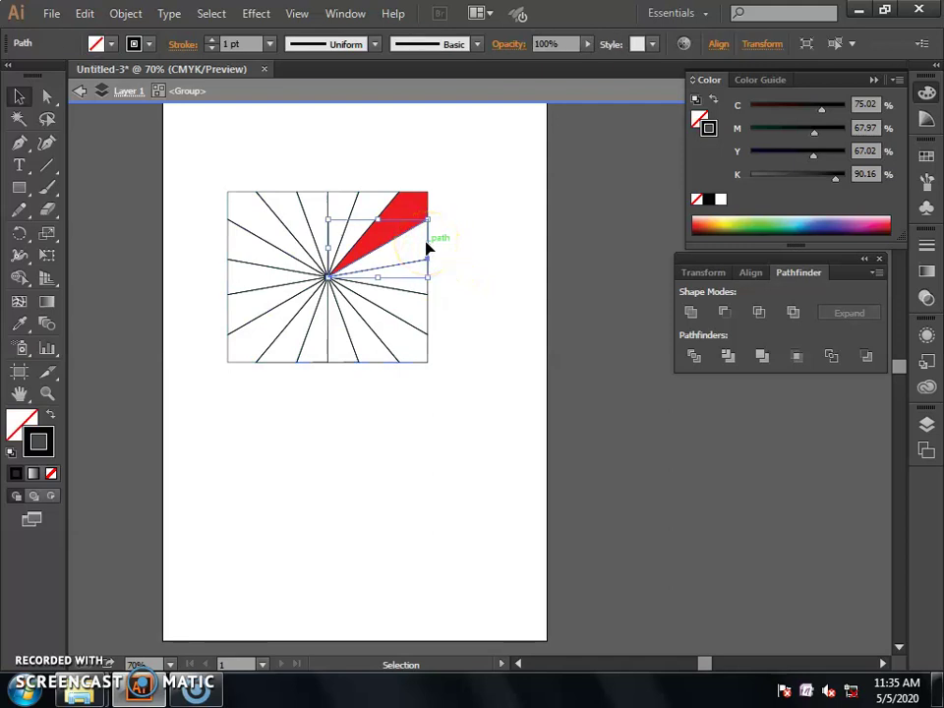
click(109, 44)
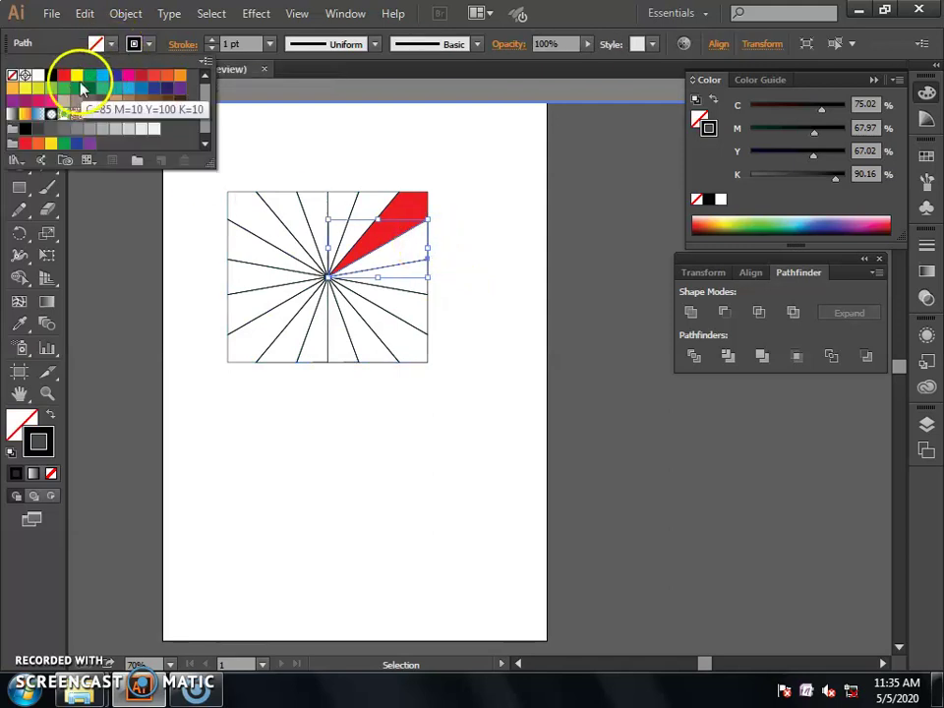
click(82, 79)
key(Escape)
key(Escape)
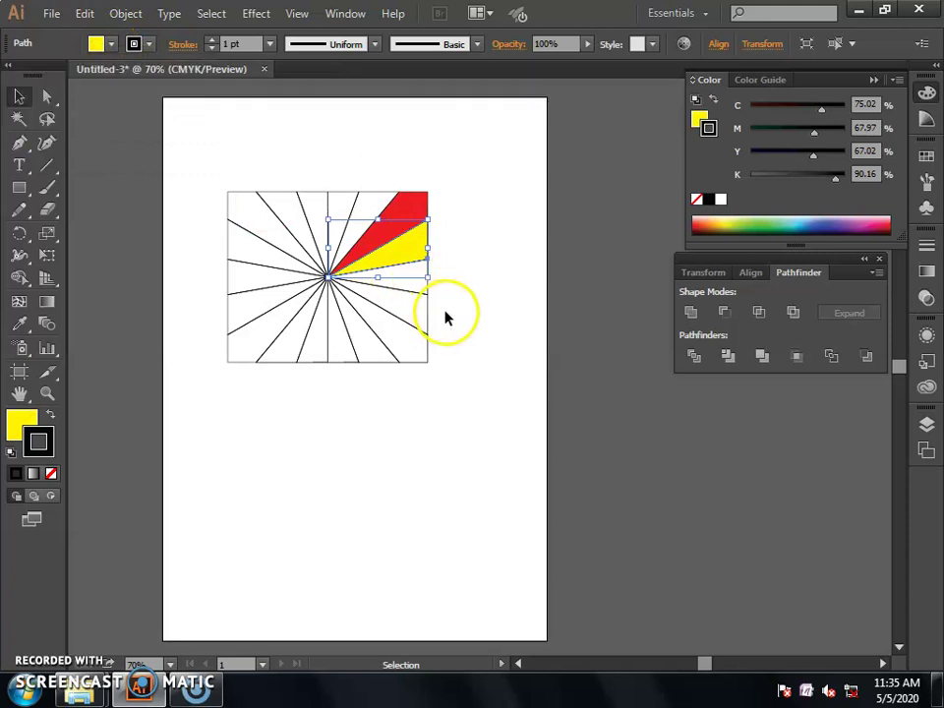
click(436, 305)
Fill the next two wedges down green and cyan.
double_click(428, 297)
click(356, 273)
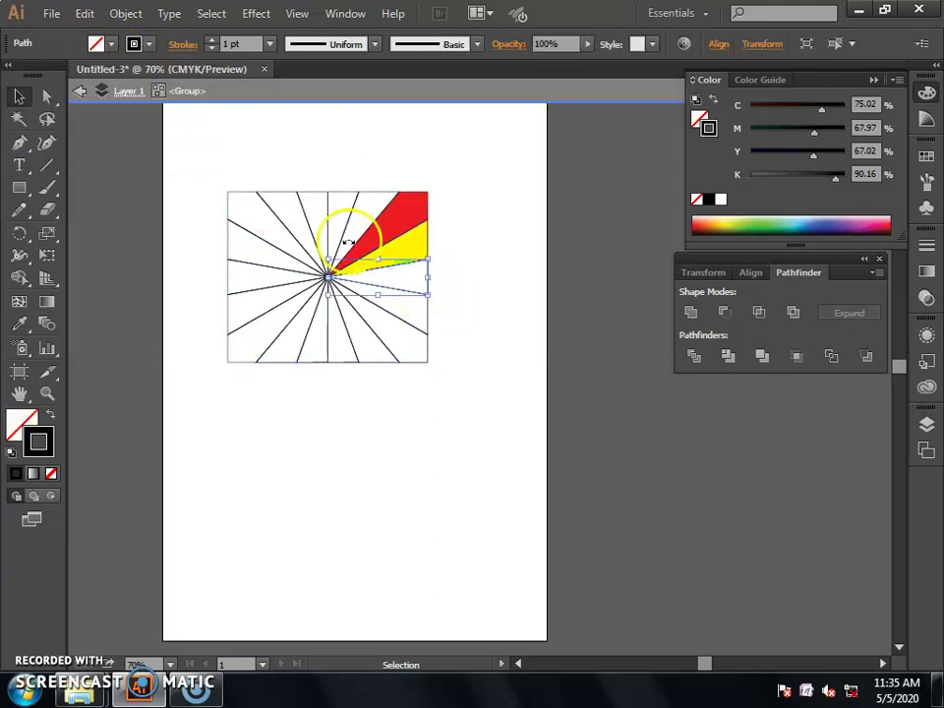
click(111, 43)
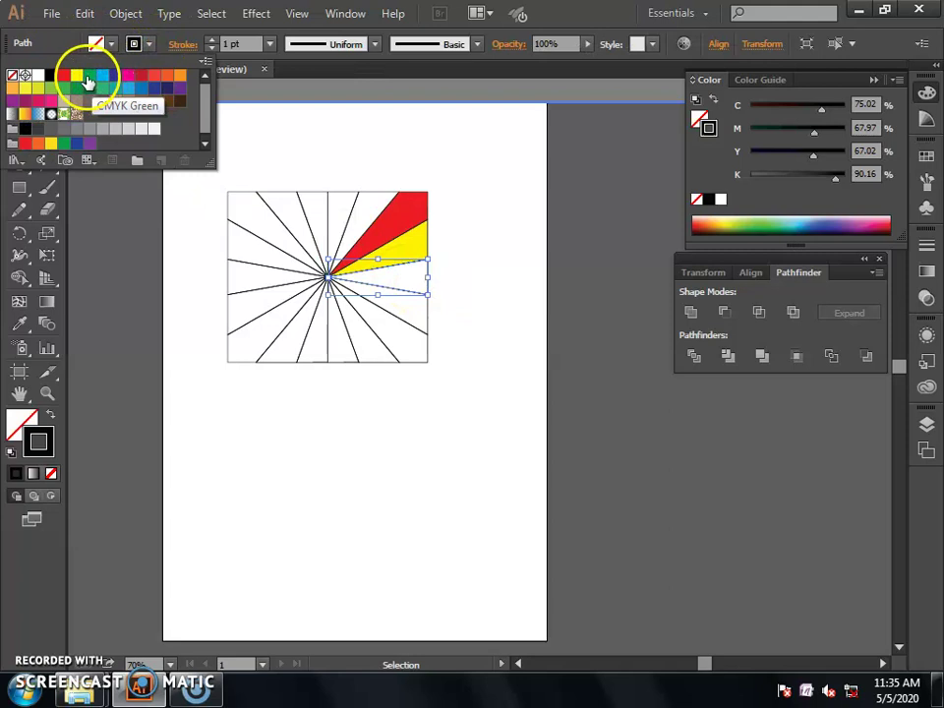
click(89, 74)
key(Escape)
click(448, 328)
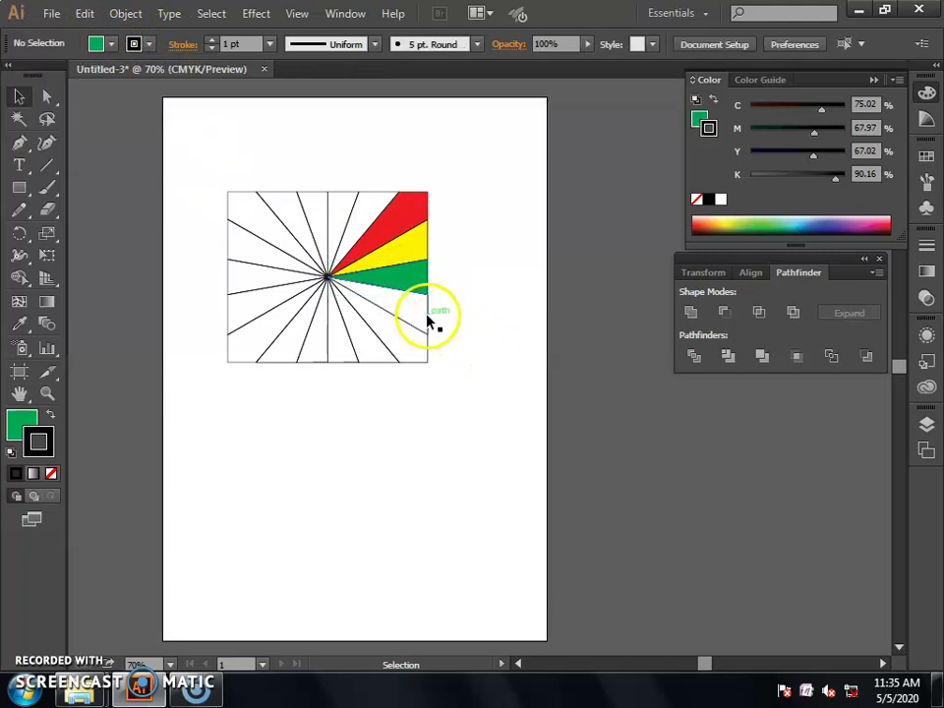
click(425, 317)
click(110, 43)
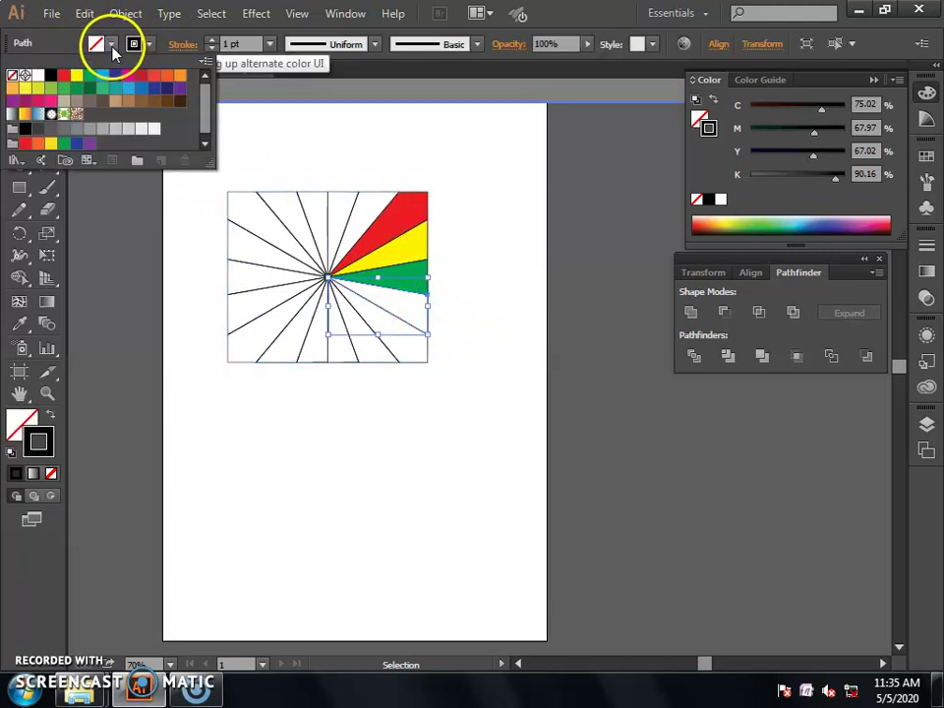
click(106, 83)
key(Escape)
double_click(444, 421)
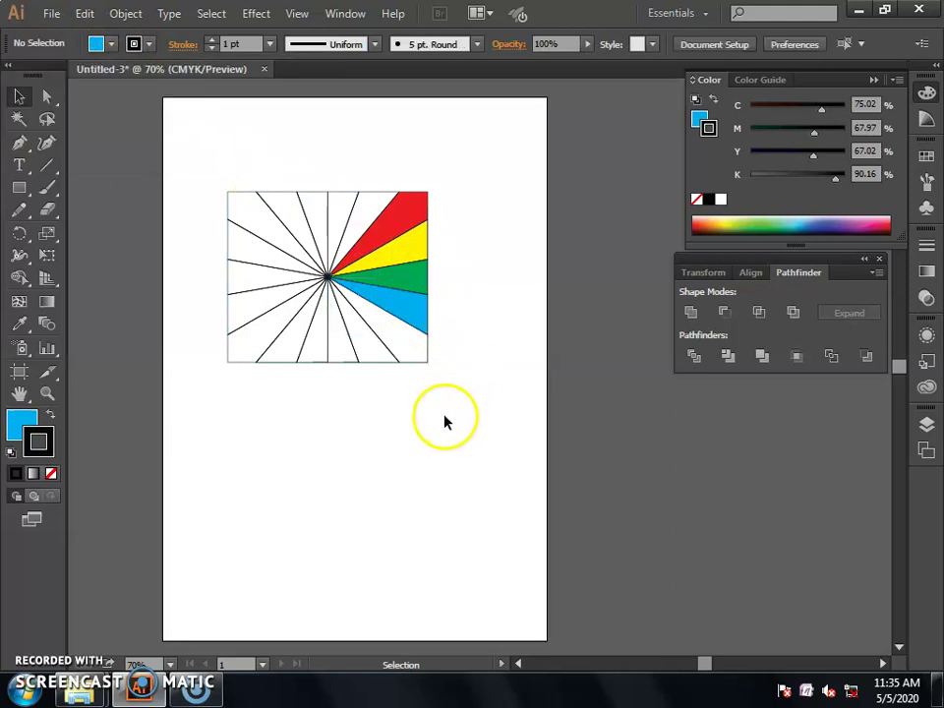
Fill the next two wedges magenta and dark blue.
double_click(404, 372)
click(349, 295)
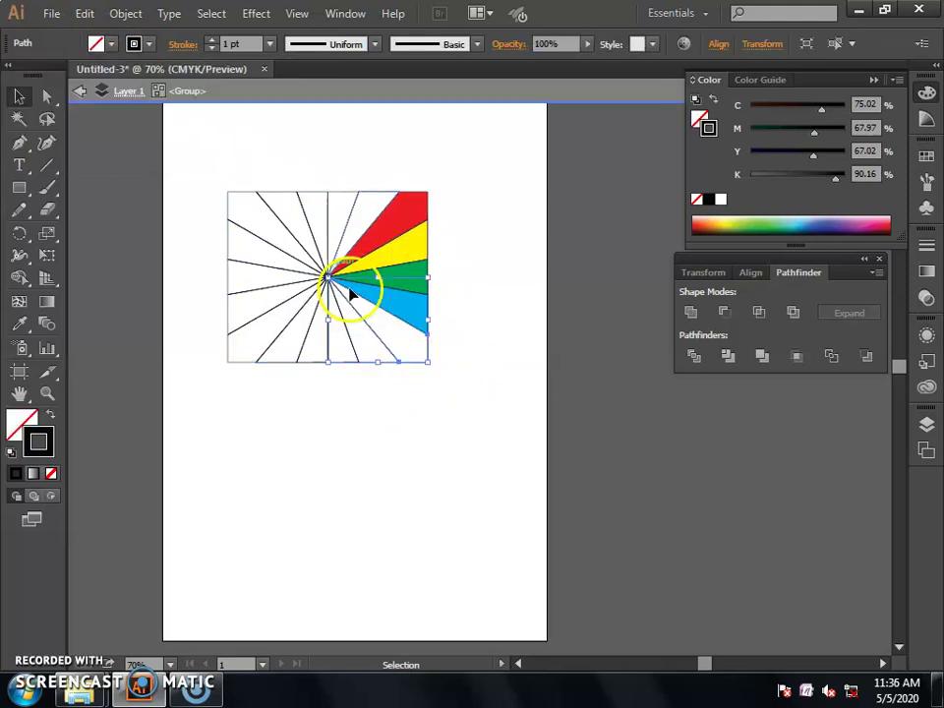
click(112, 44)
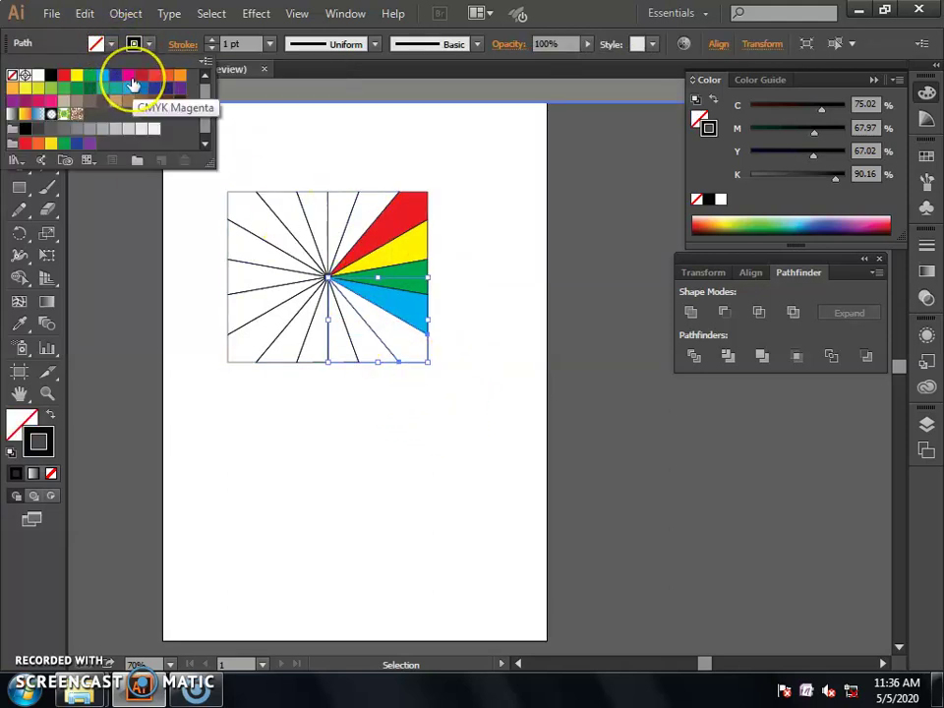
click(133, 86)
key(Escape)
click(378, 369)
double_click(377, 364)
click(373, 362)
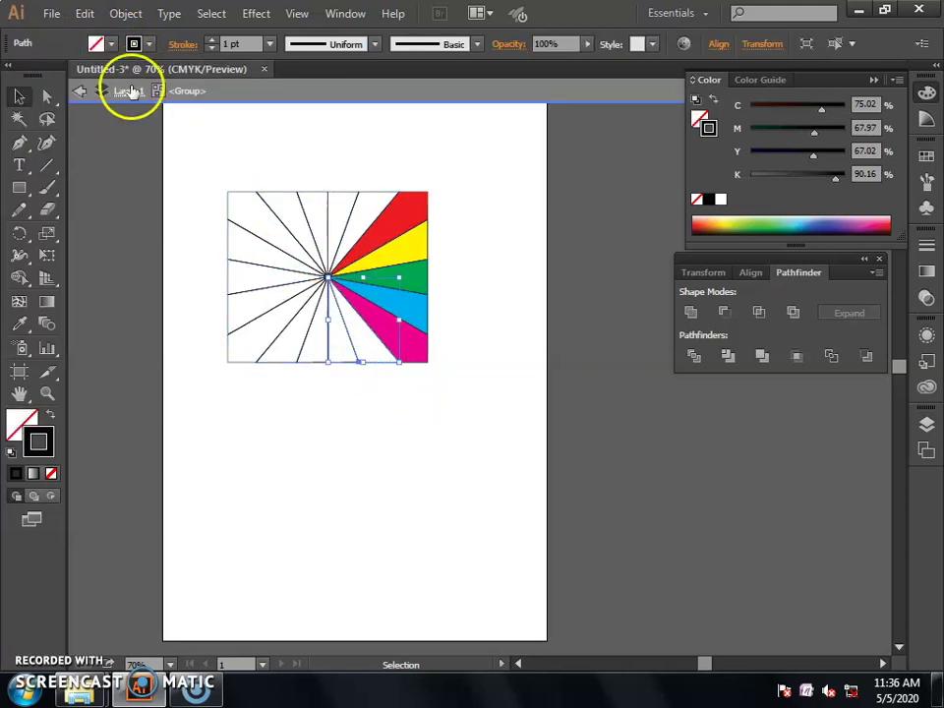
click(112, 45)
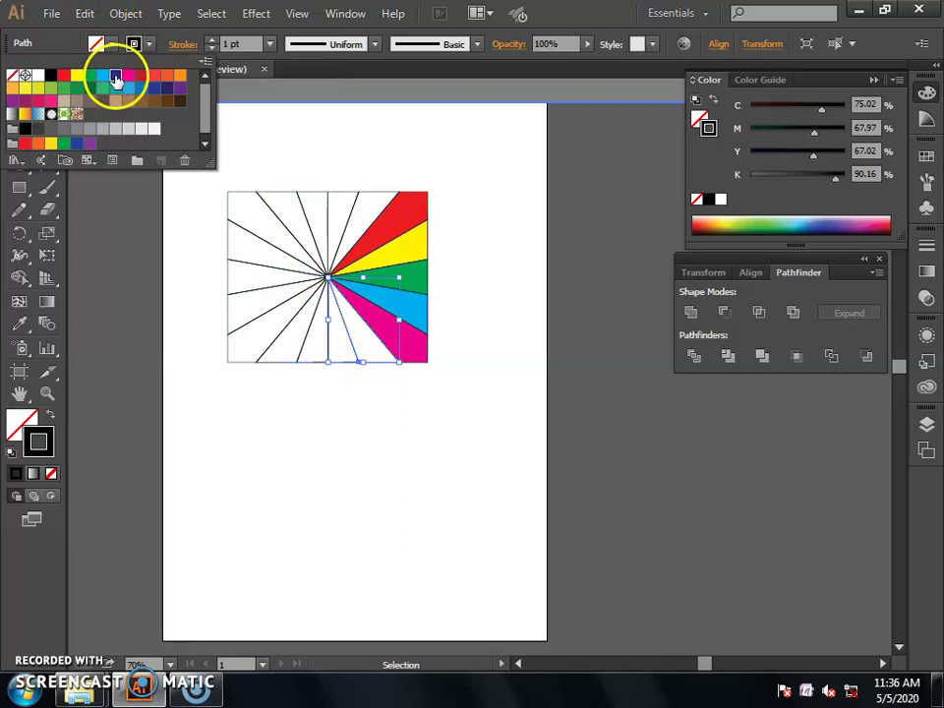
click(115, 75)
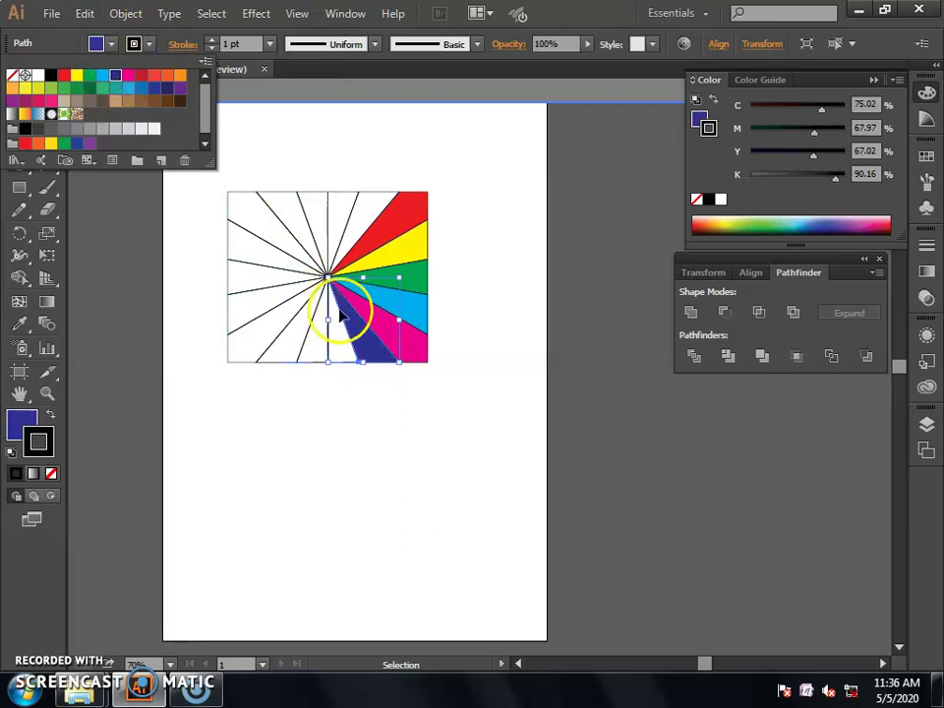
key(Escape)
click(352, 381)
Fill the wedge left of the blue one orange, after trying crimson and lighter red.
double_click(343, 369)
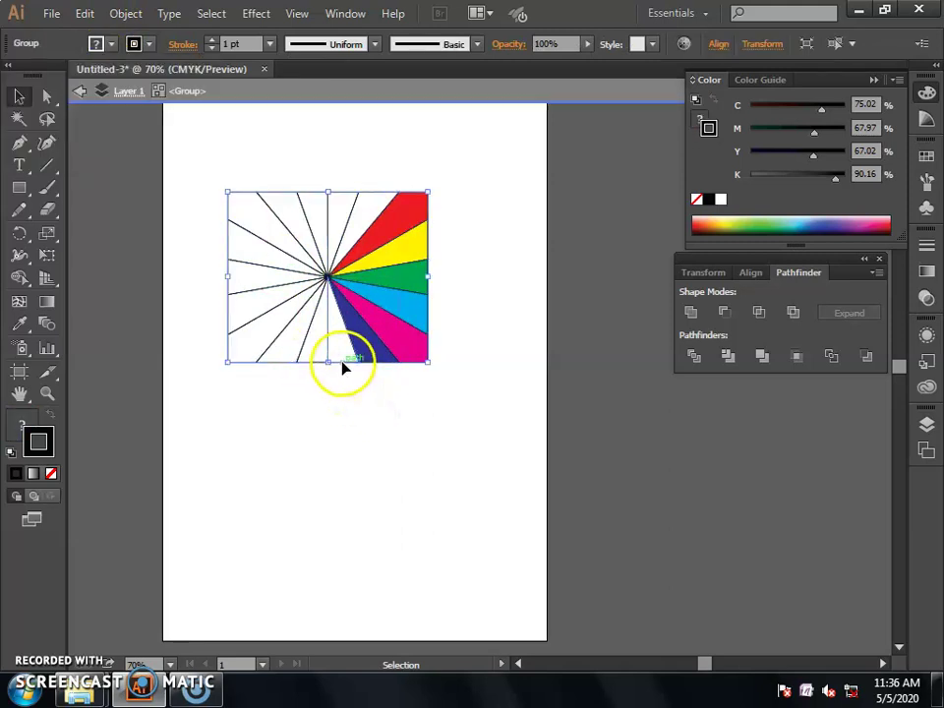
click(343, 360)
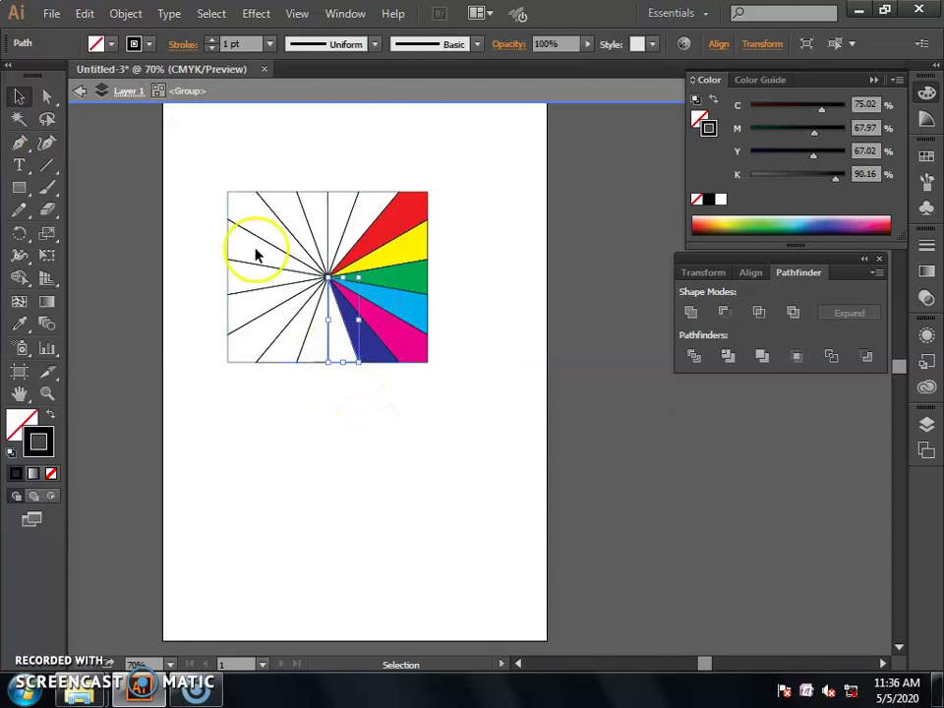
click(112, 44)
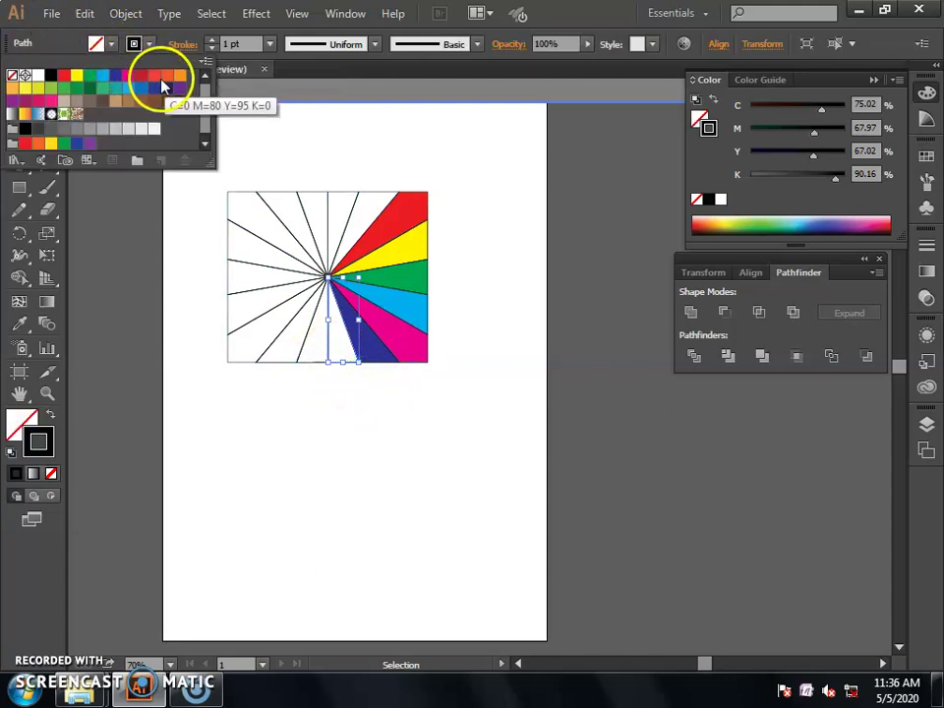
click(143, 77)
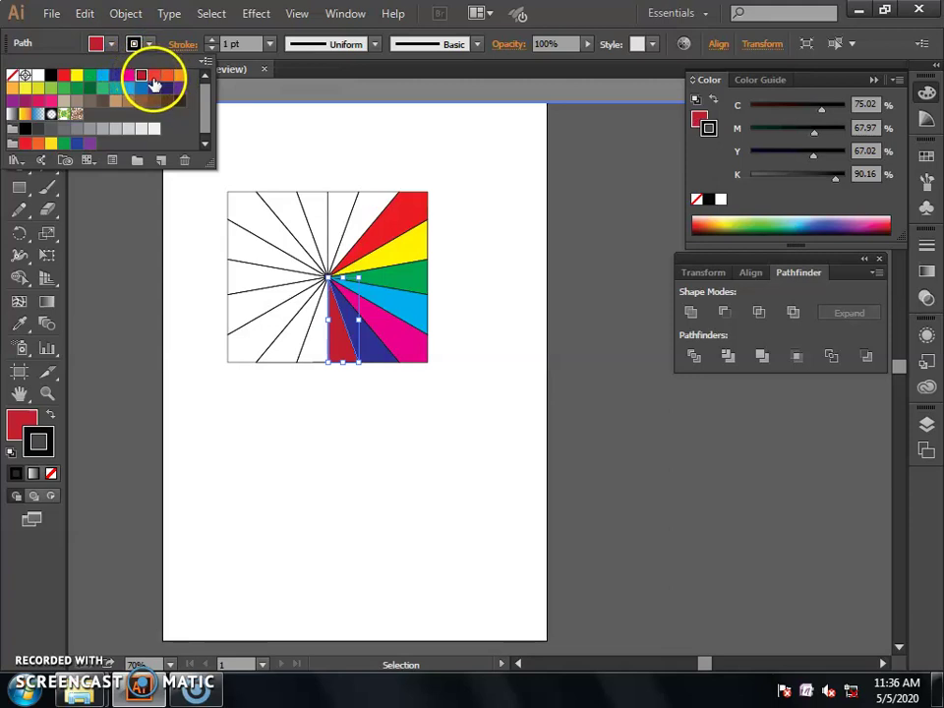
click(154, 77)
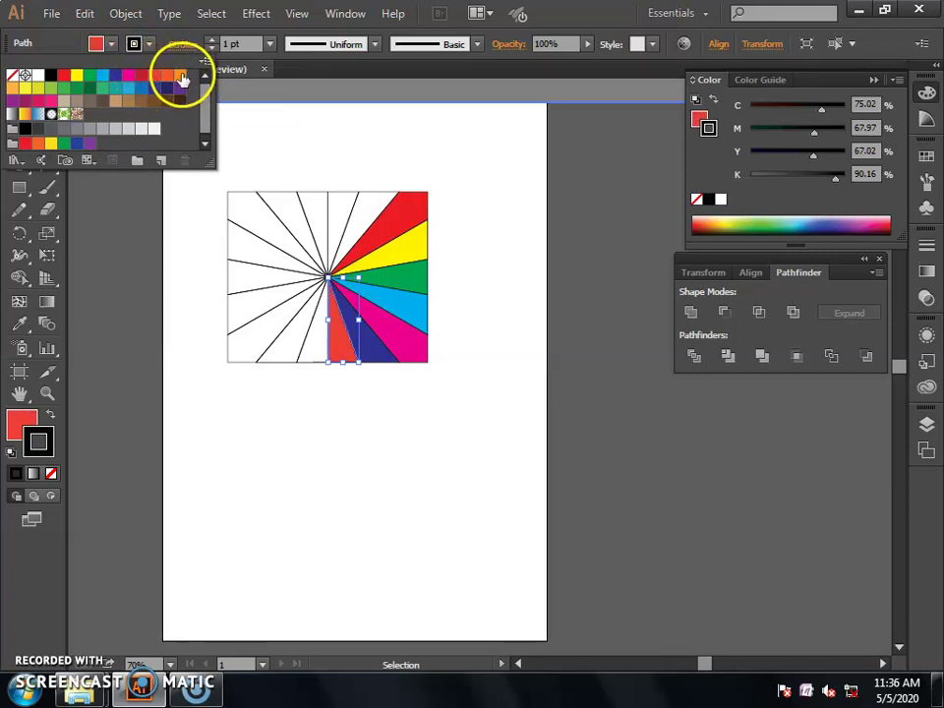
click(181, 75)
click(313, 409)
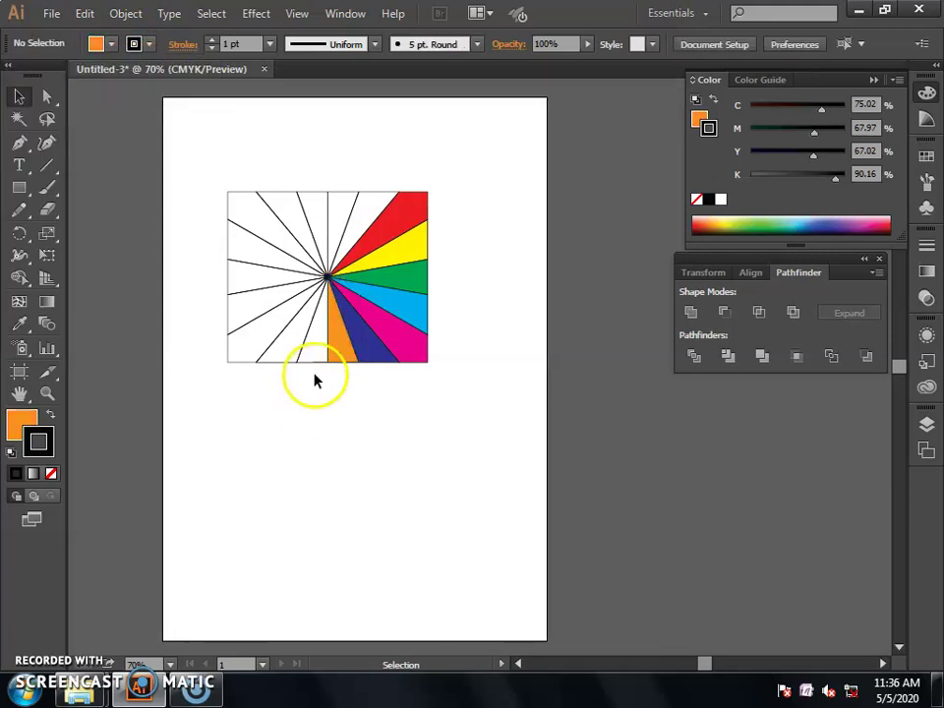
Give the wedge left of orange a purple outline and purple fill.
double_click(314, 360)
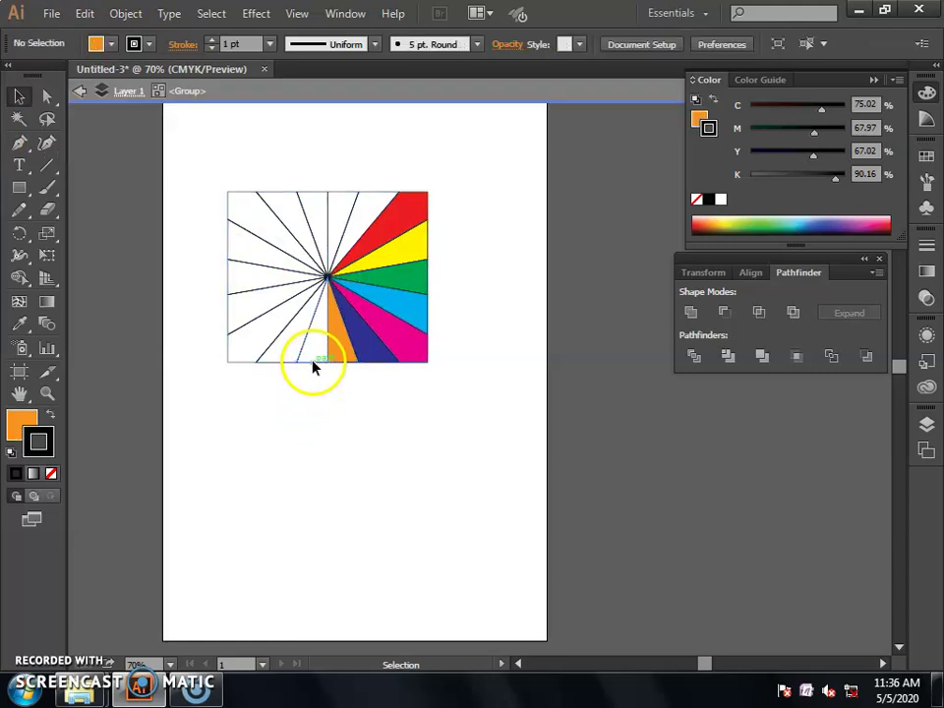
click(148, 43)
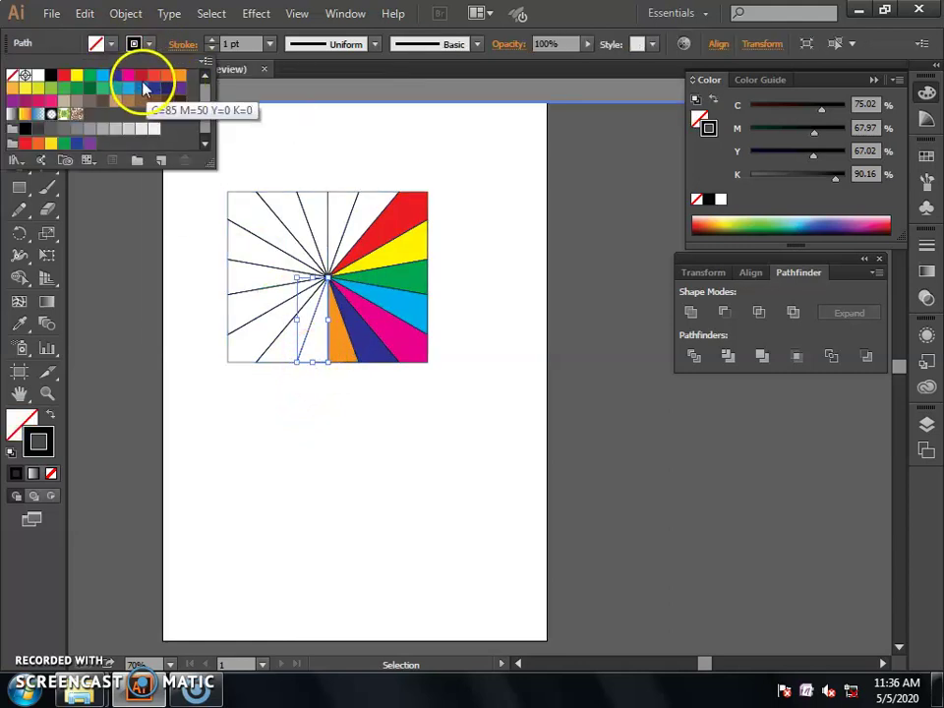
click(141, 78)
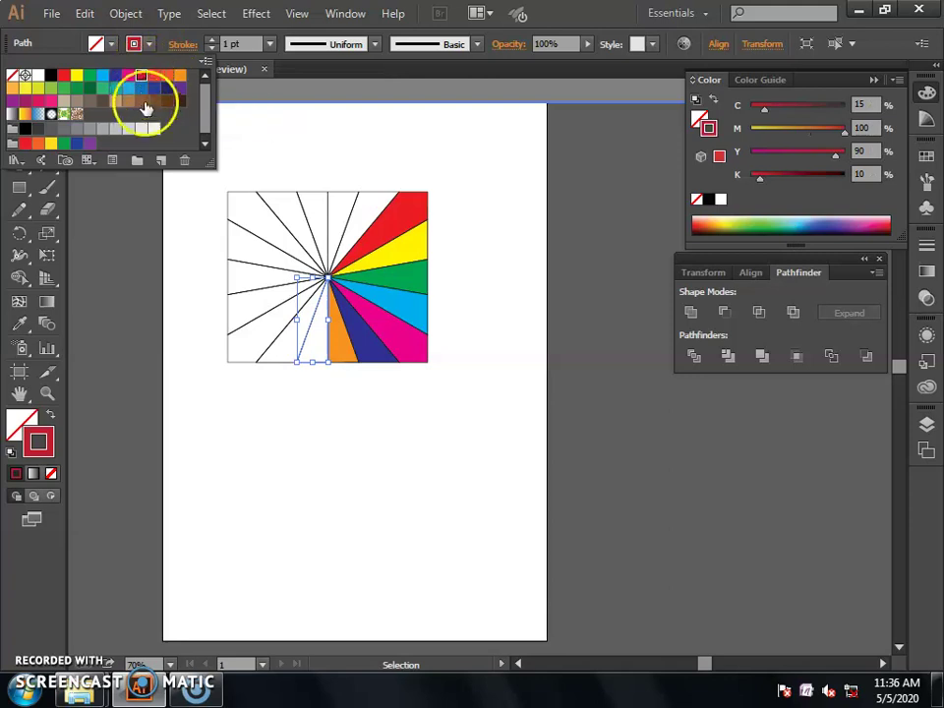
click(89, 143)
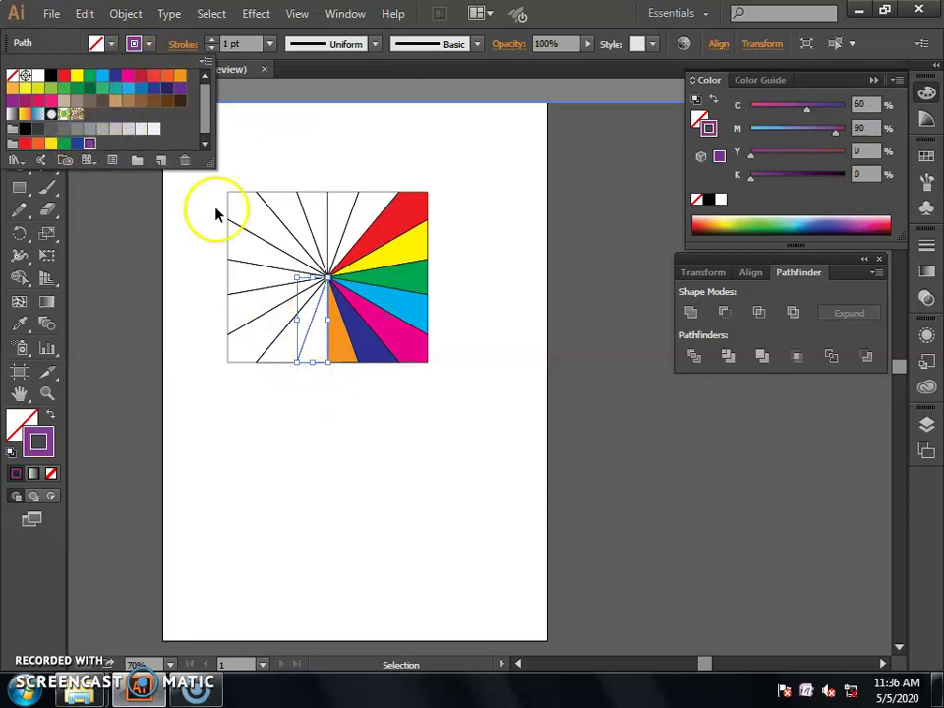
click(309, 389)
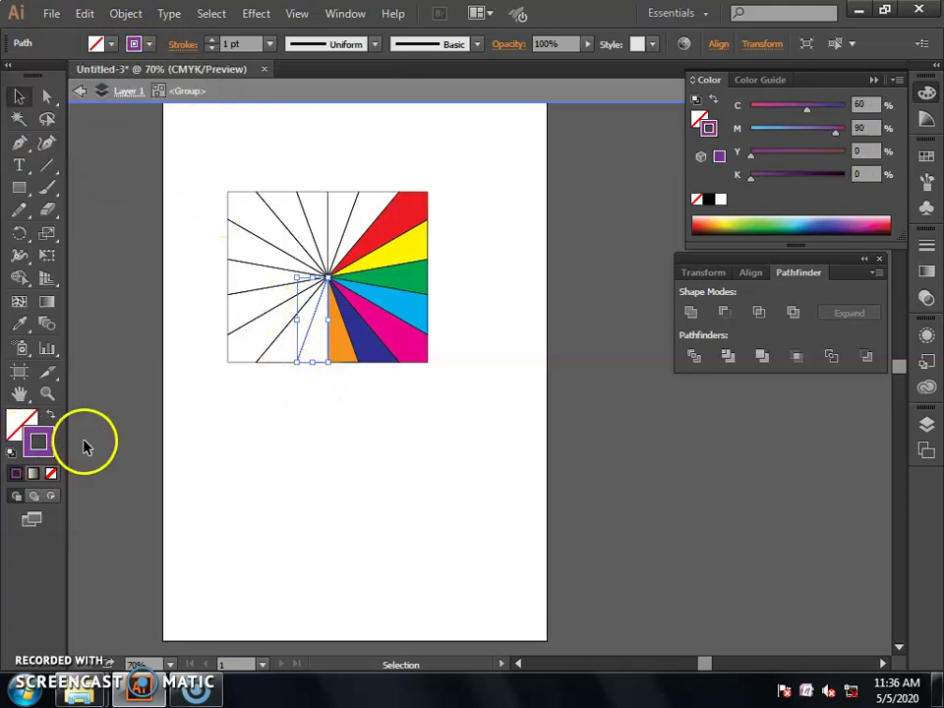
click(22, 424)
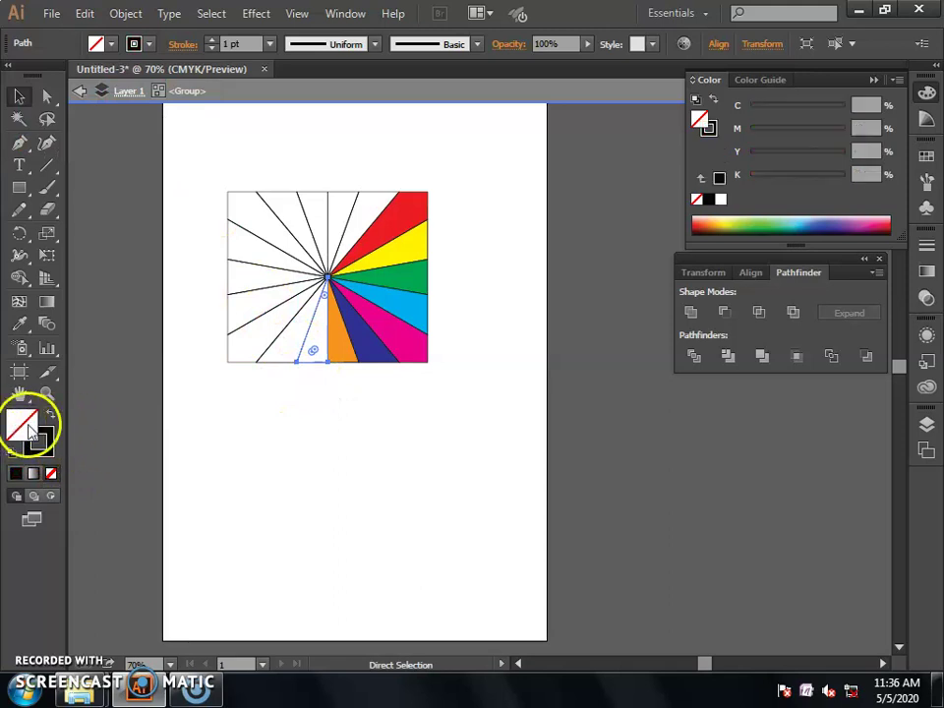
click(111, 44)
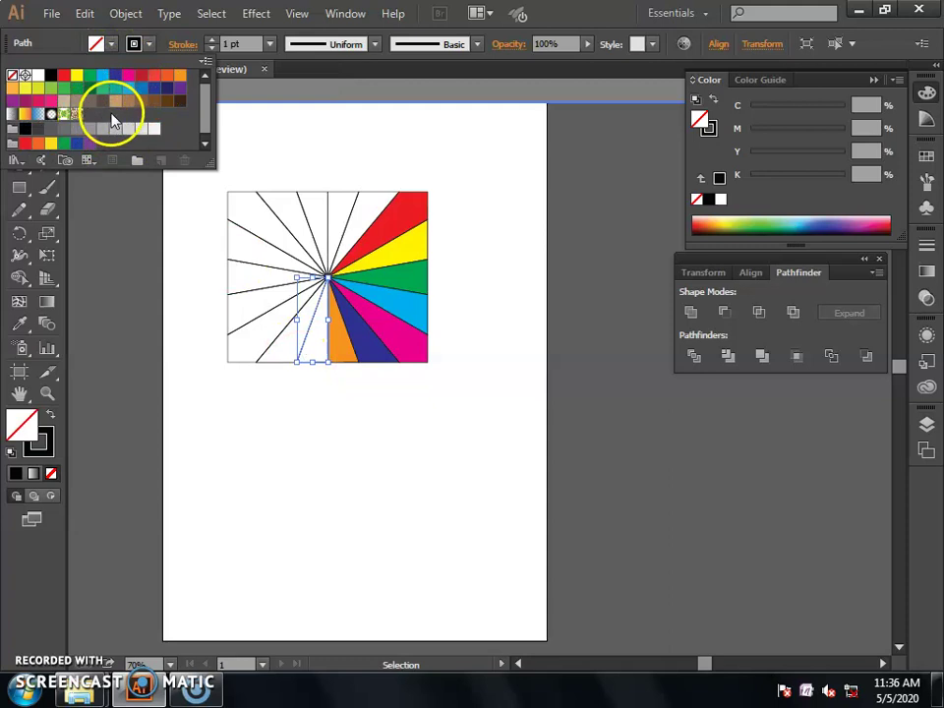
click(89, 143)
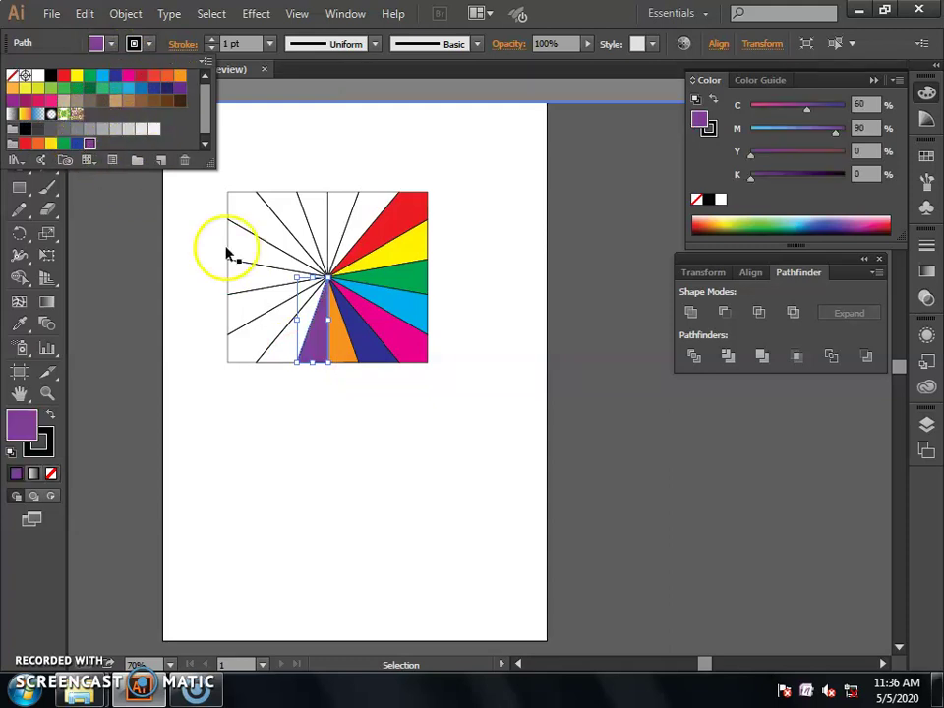
click(264, 388)
click(269, 366)
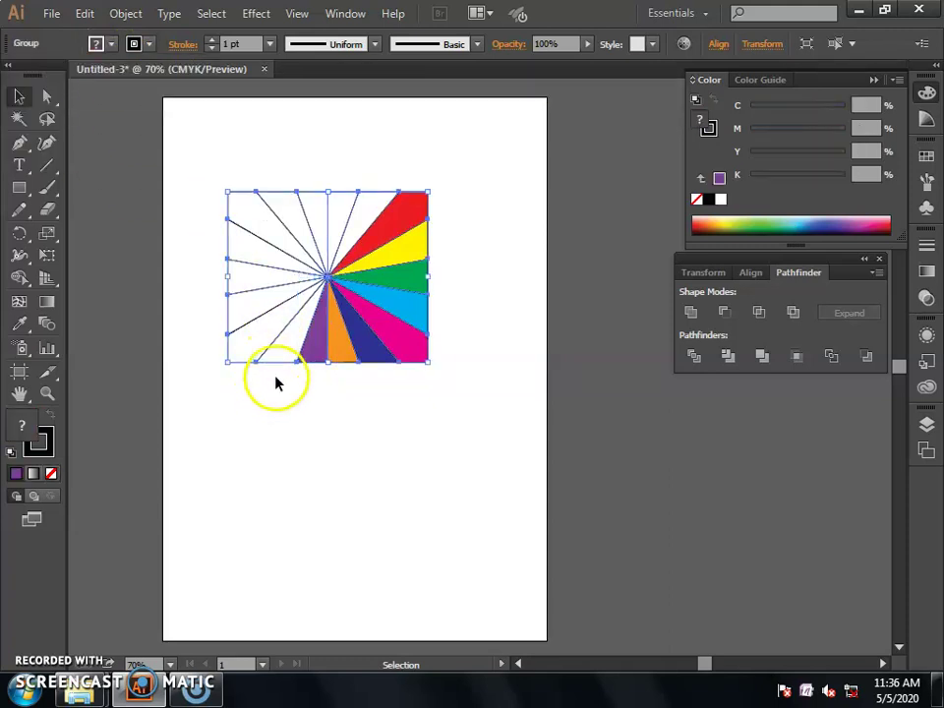
click(280, 393)
Fill the next wedge yellow-green and the bottom-left wedge dark brown.
double_click(284, 371)
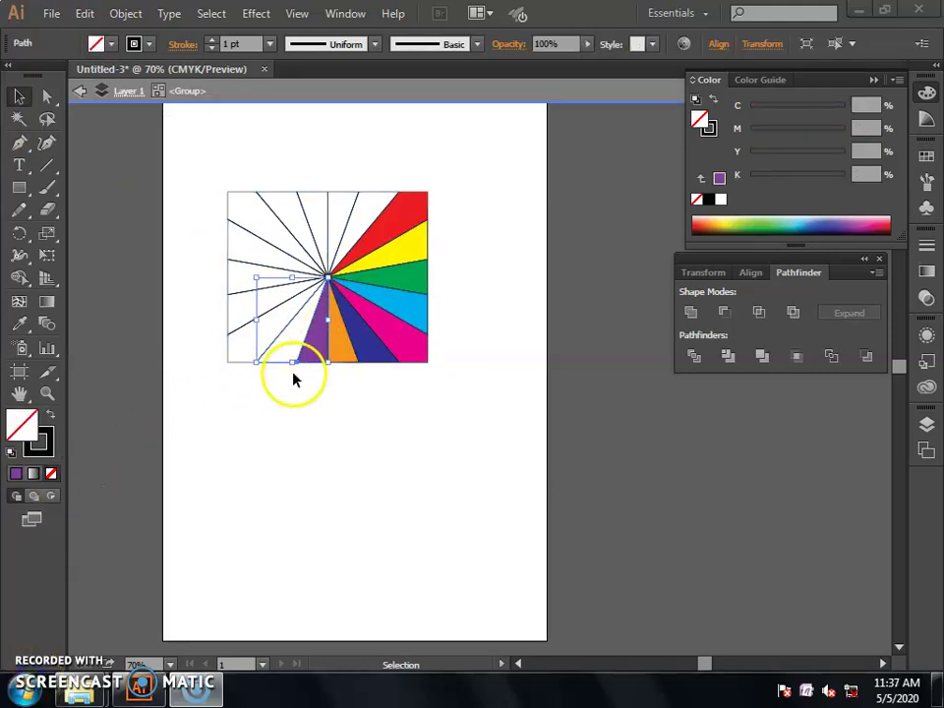
click(112, 45)
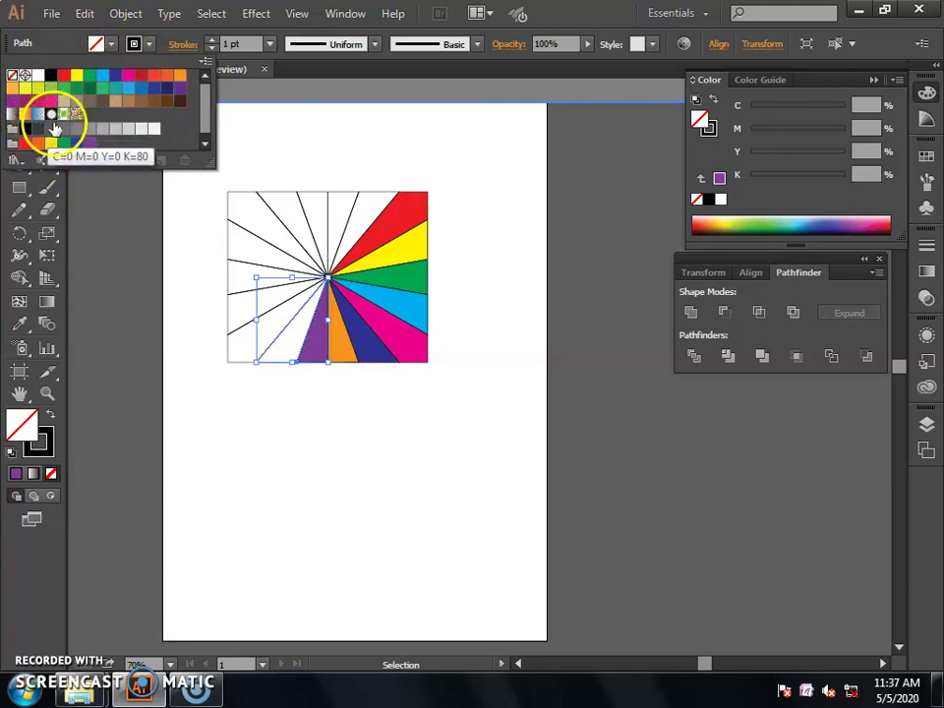
click(42, 78)
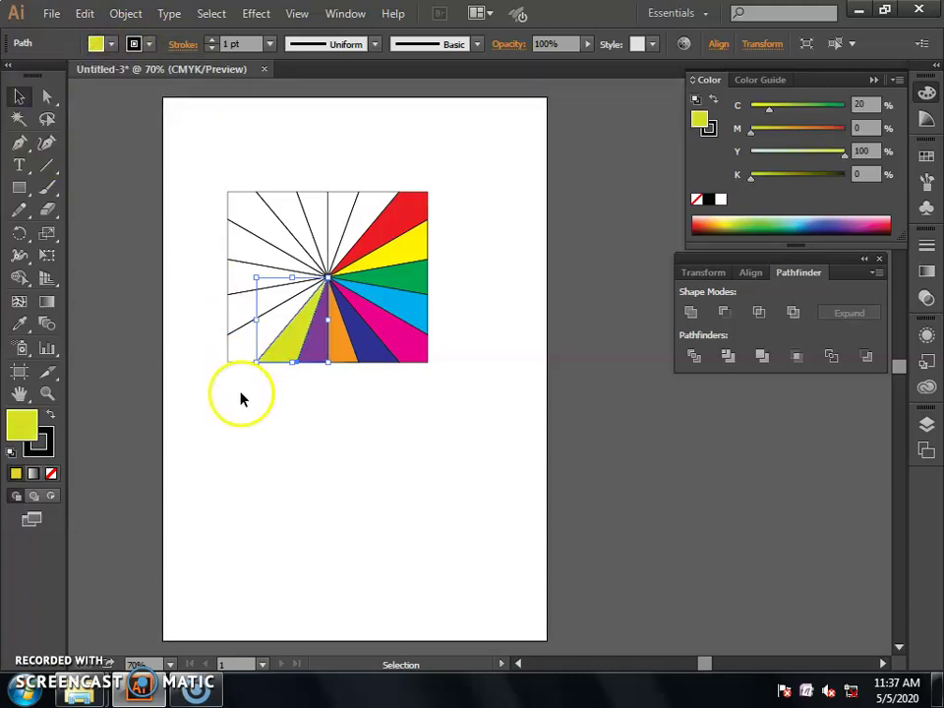
double_click(231, 362)
click(231, 362)
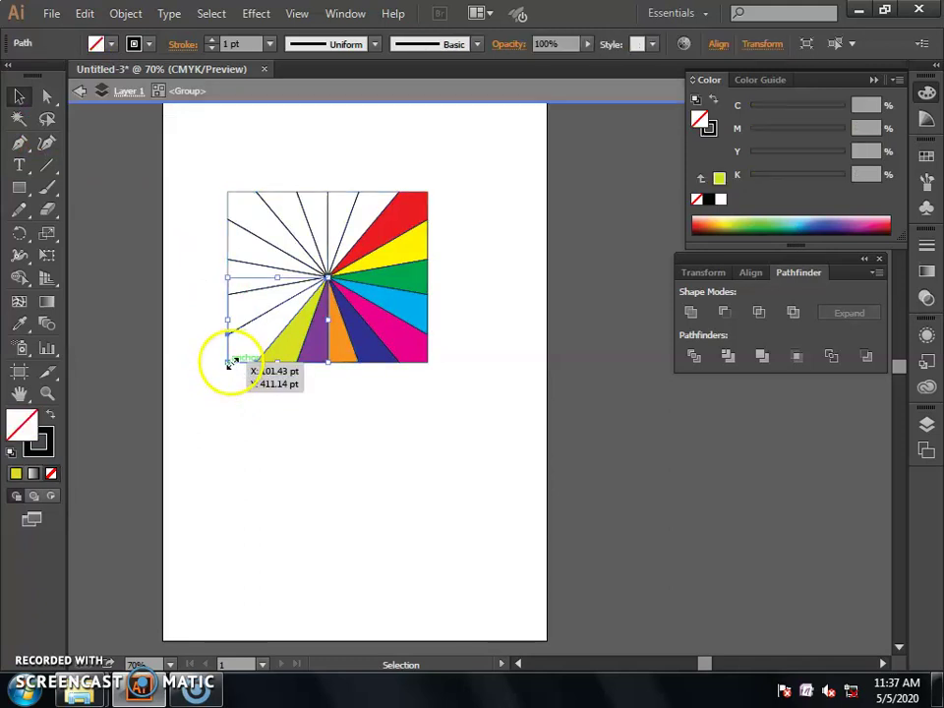
click(110, 44)
click(114, 102)
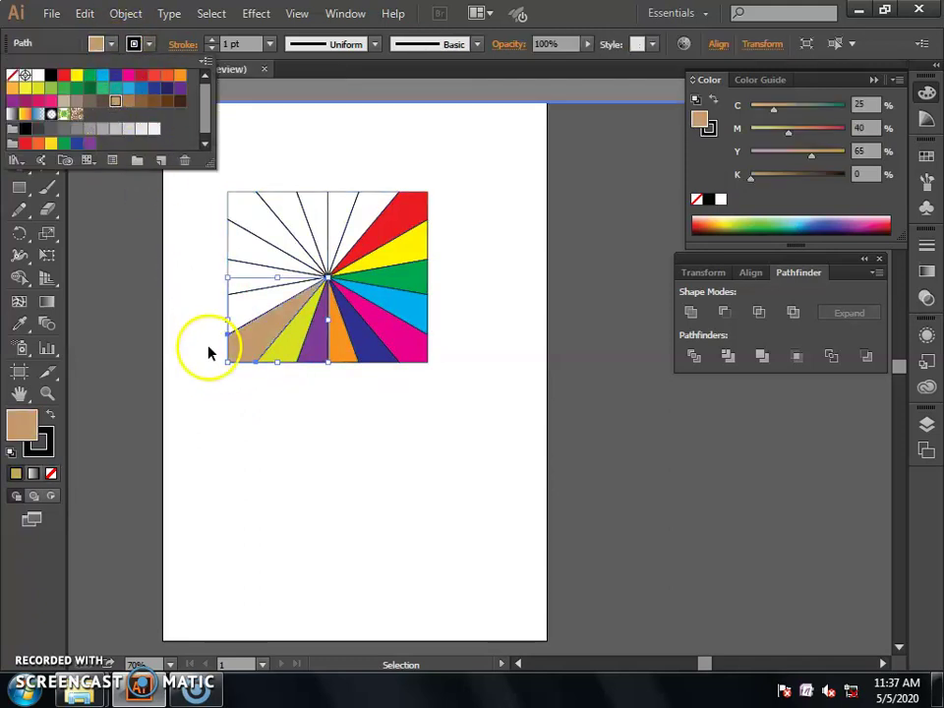
click(128, 103)
click(139, 101)
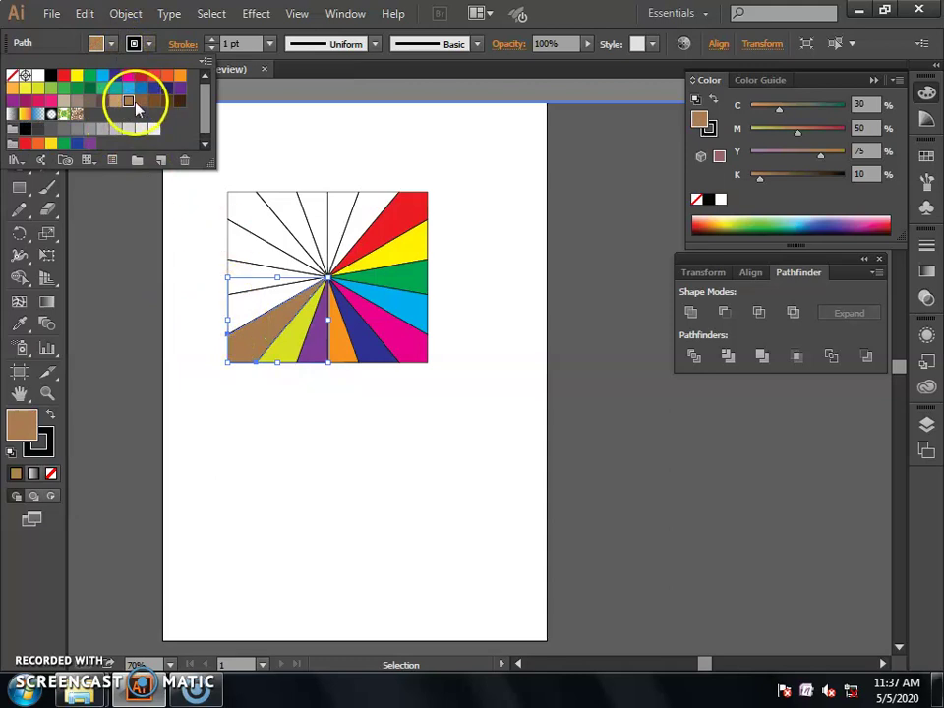
double_click(178, 369)
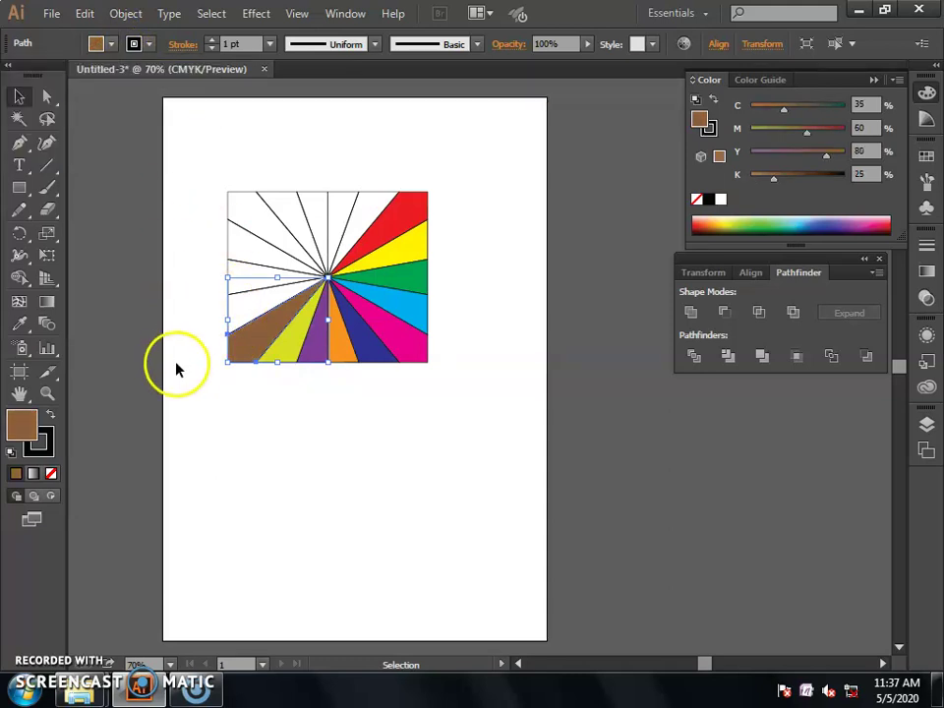
Select the white wedge above the brown one and dismiss the Fill swatches without choosing.
double_click(229, 314)
click(229, 314)
click(111, 46)
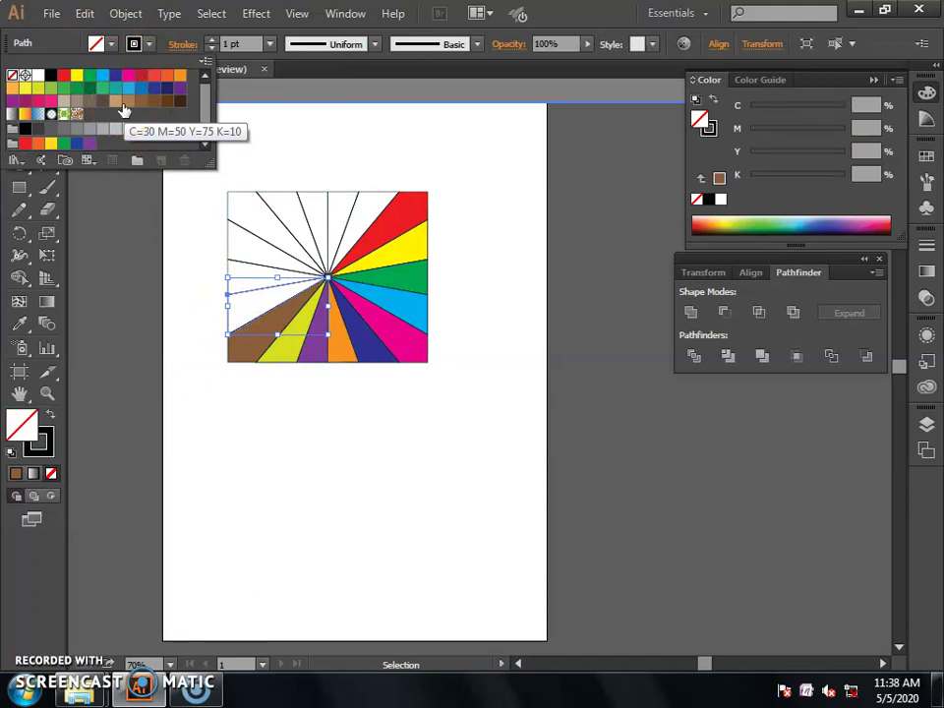
key(Escape)
Fill the yellow-green wedge a deep brown from the Fill swatches.
click(283, 359)
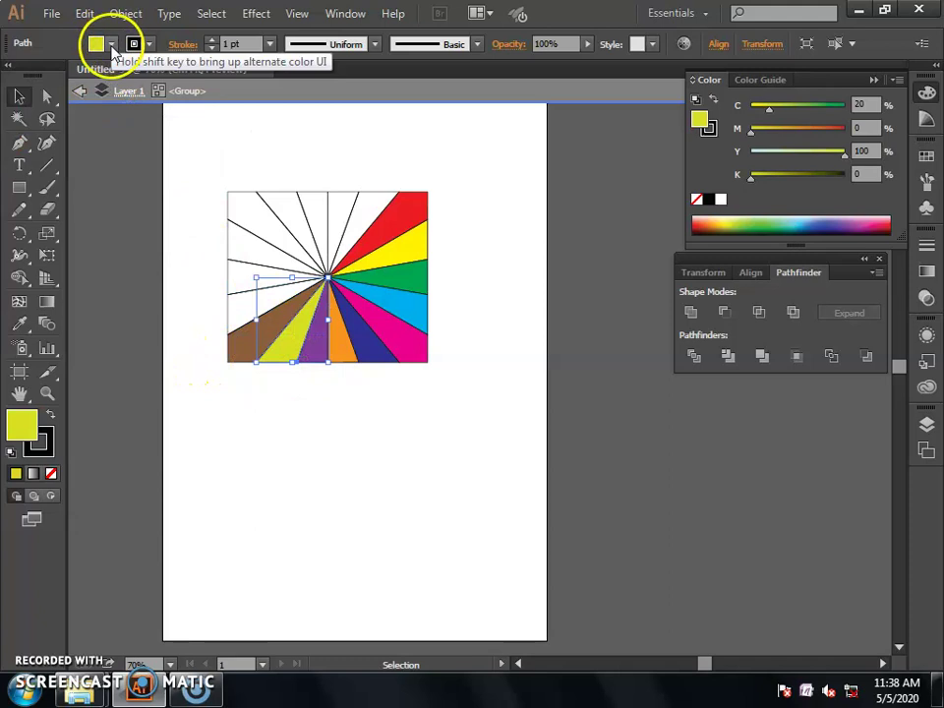
click(111, 44)
click(129, 103)
click(142, 103)
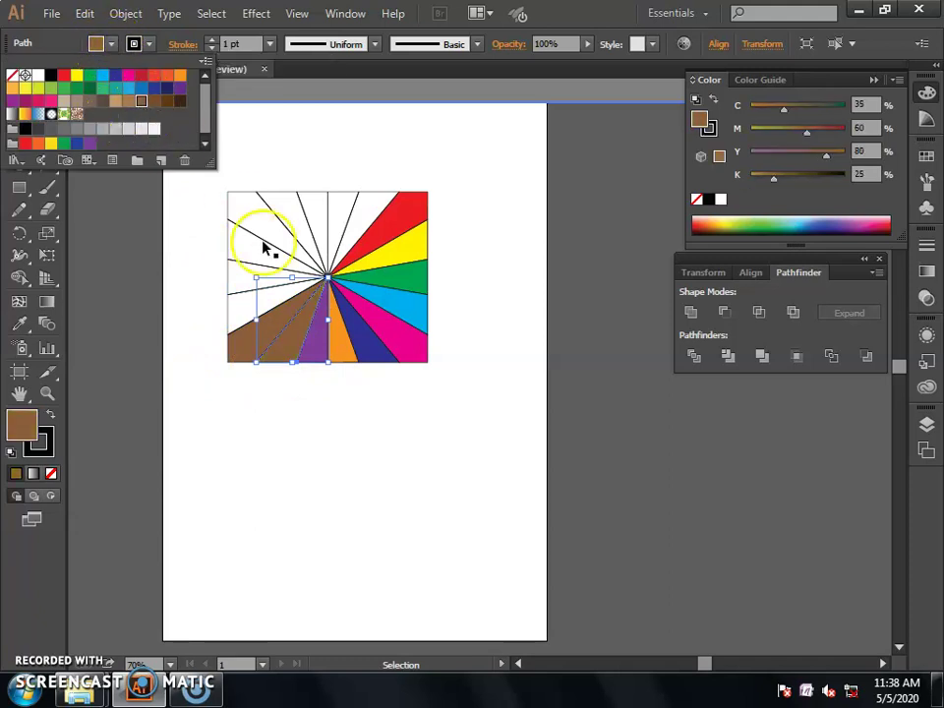
Fill the lower-left wedge red.
double_click(224, 357)
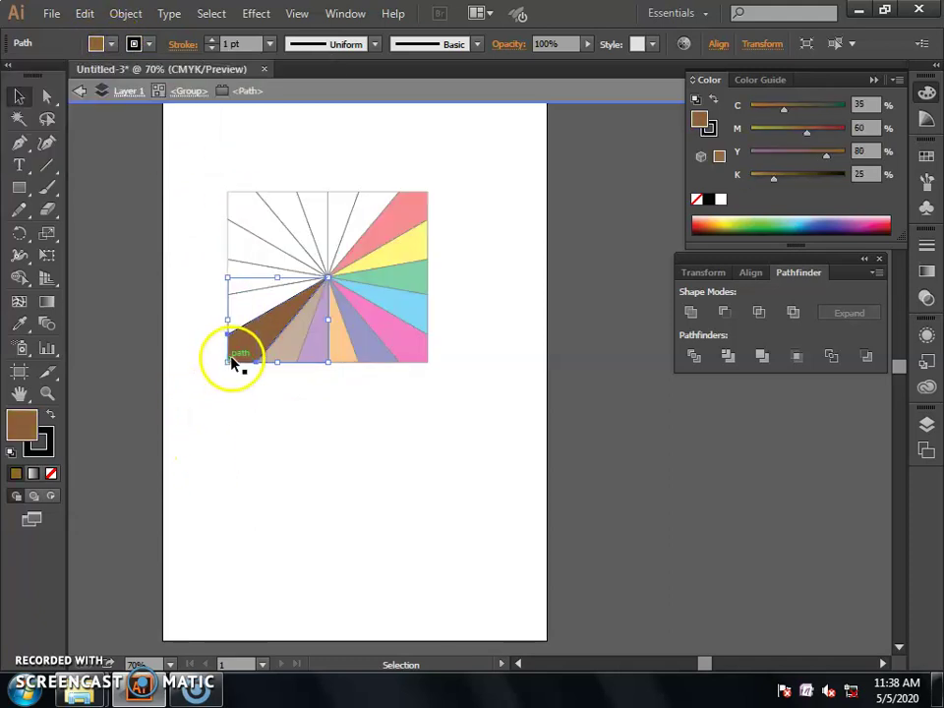
click(111, 47)
click(200, 297)
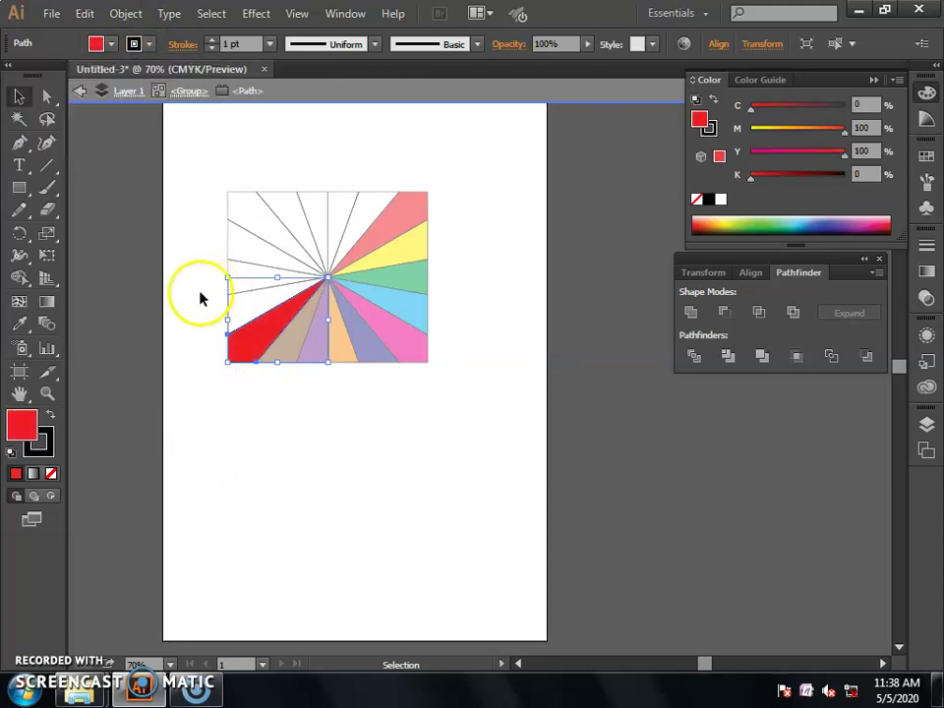
double_click(200, 297)
Fill the white wedge above the red one yellow.
click(232, 319)
double_click(232, 319)
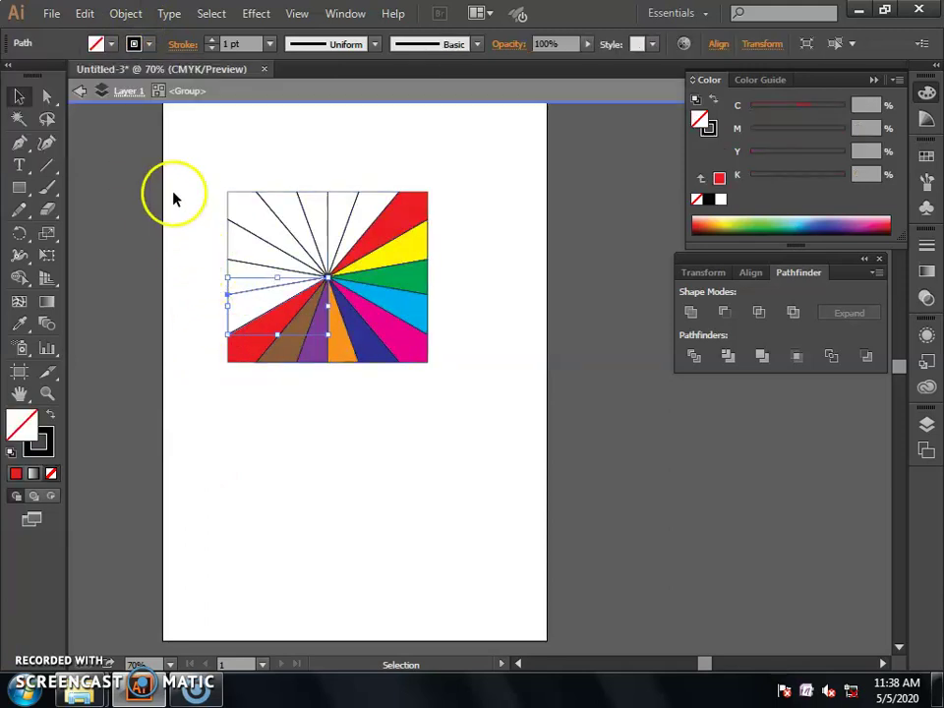
click(96, 43)
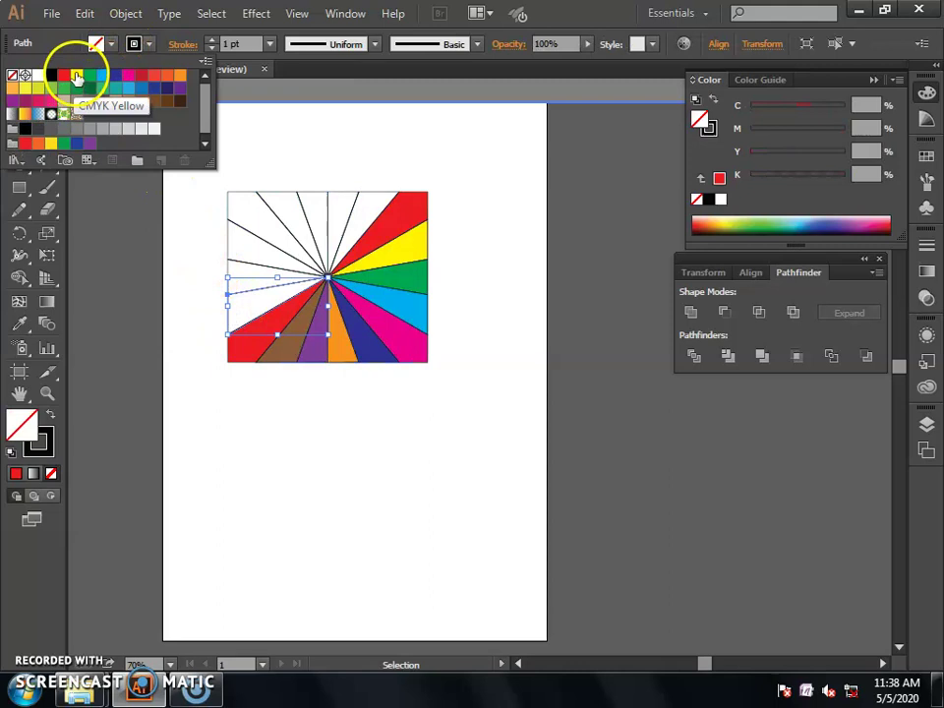
click(77, 76)
click(229, 271)
Fill the next white wedge up green.
double_click(228, 271)
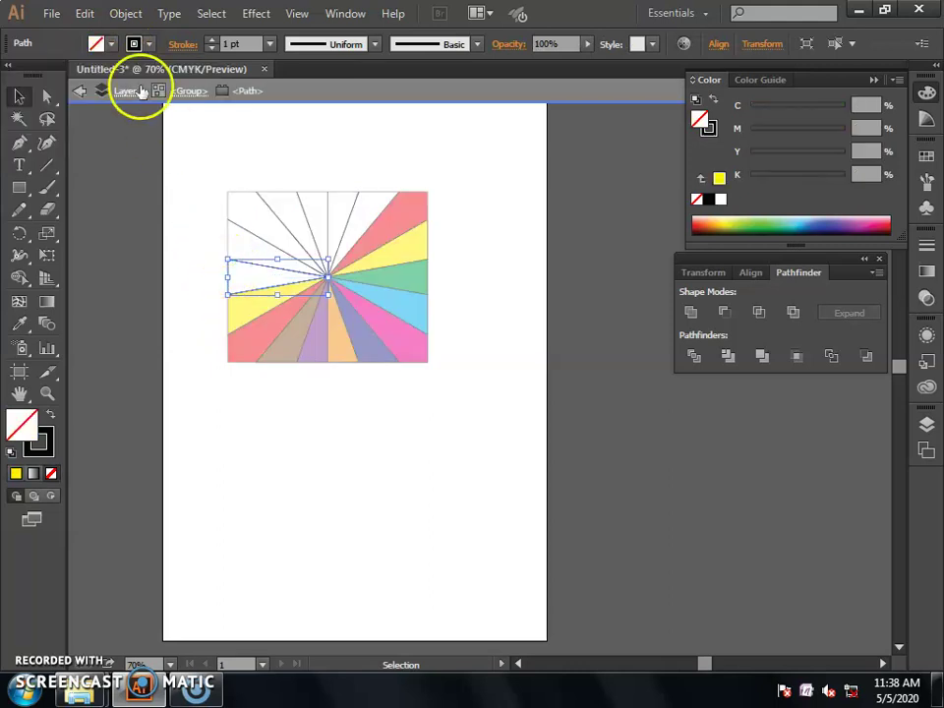
click(98, 43)
click(89, 76)
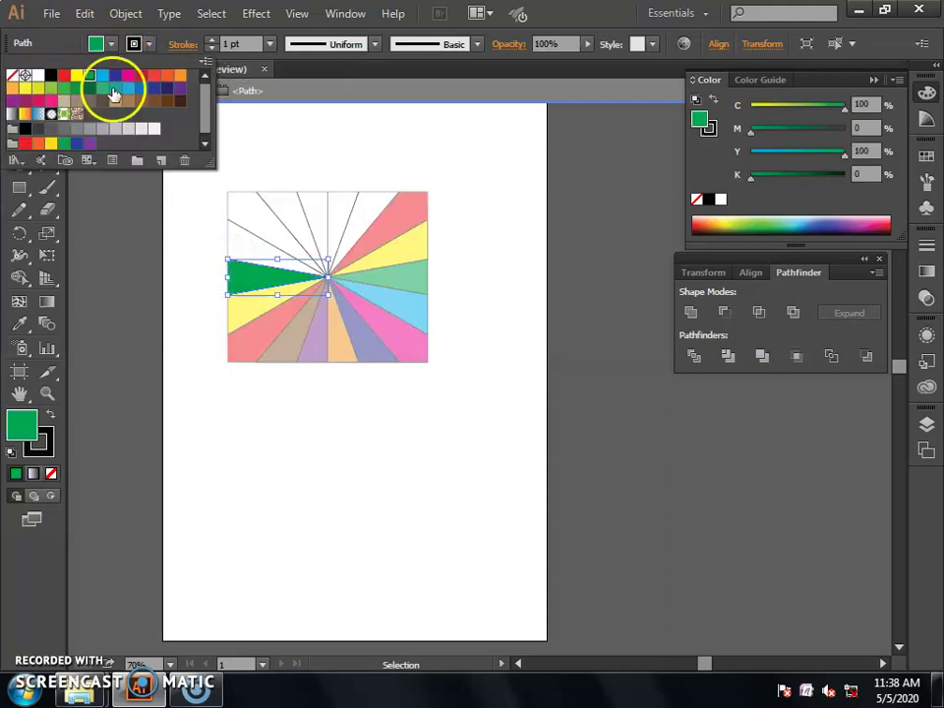
key(Escape)
key(Escape)
Fill the white wedge above the green one cyan.
click(206, 242)
click(211, 246)
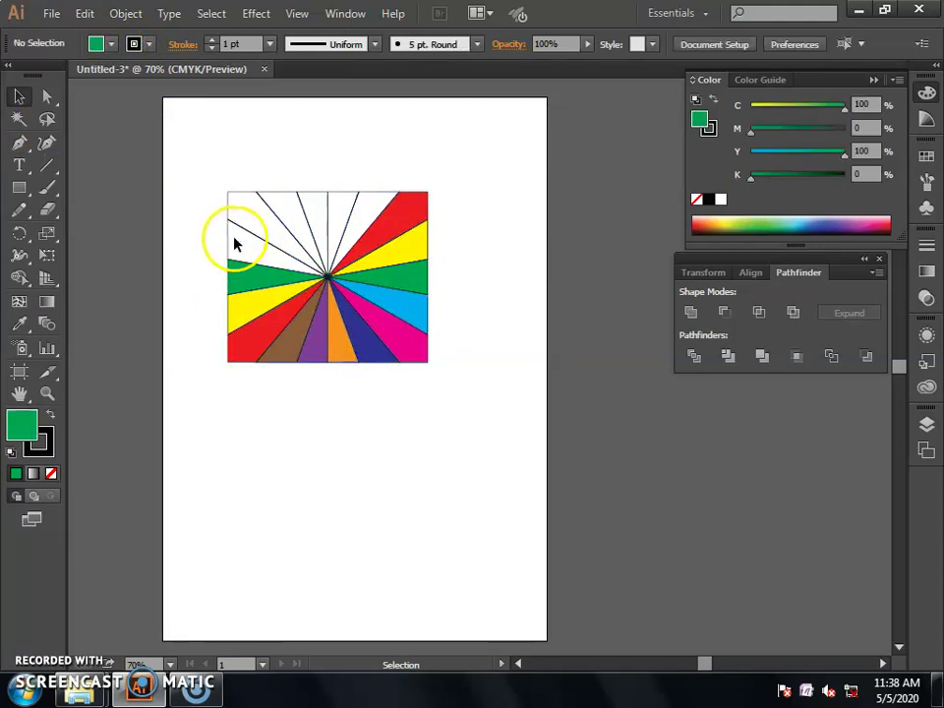
double_click(234, 244)
click(234, 244)
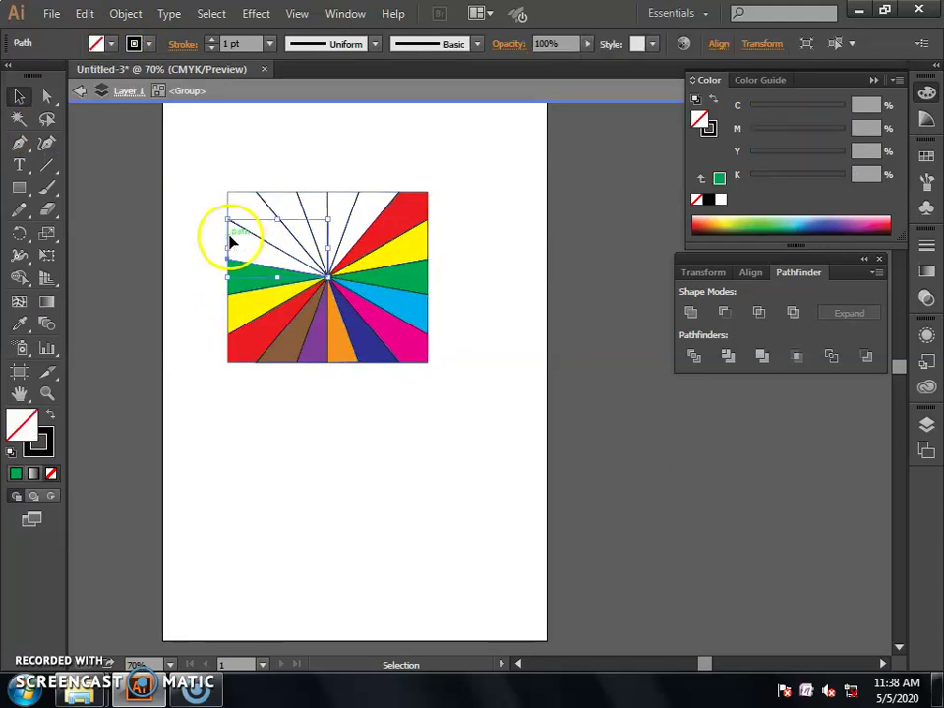
click(111, 44)
click(102, 75)
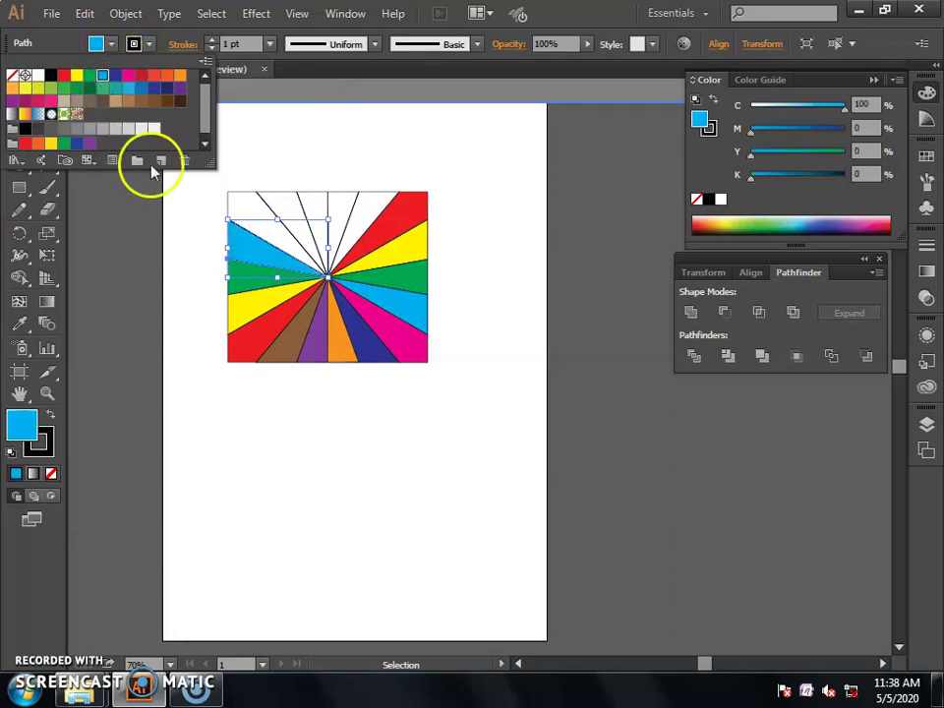
click(173, 206)
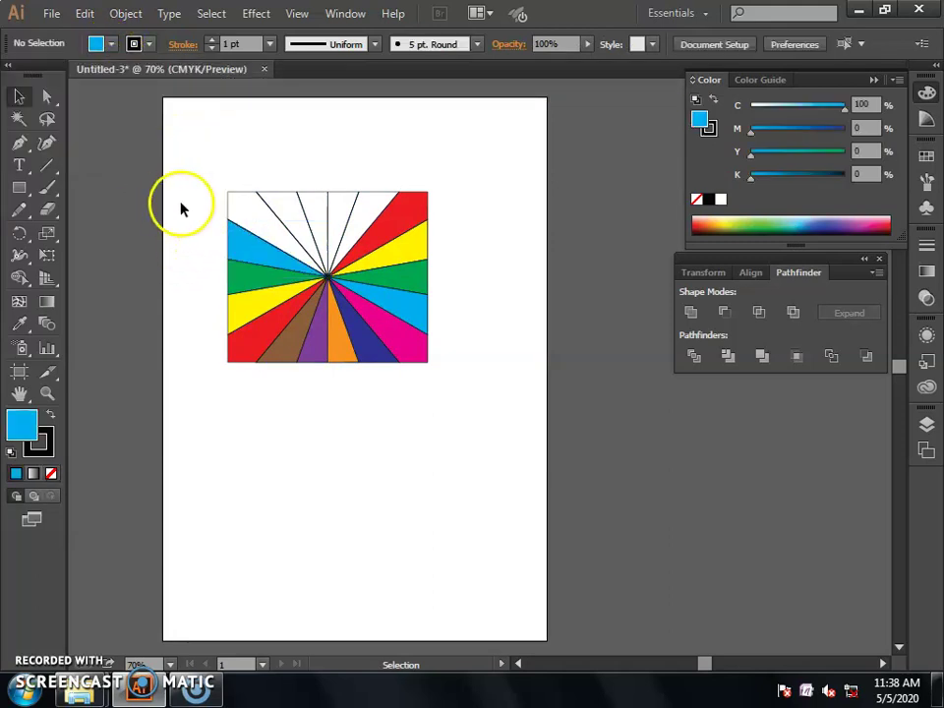
Fill the top-left wedge magenta.
click(246, 196)
click(111, 44)
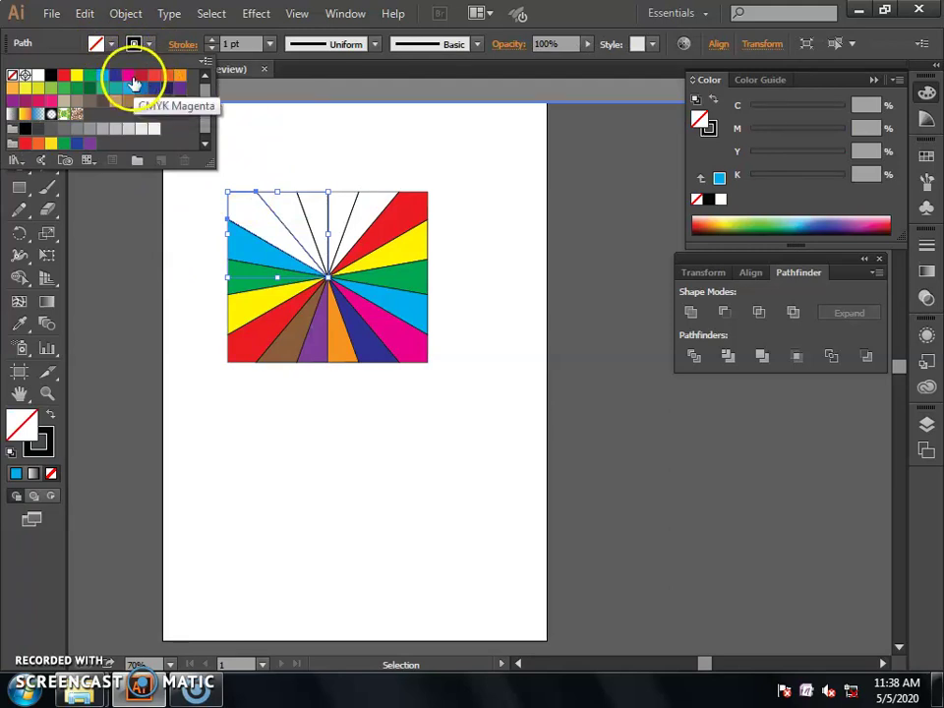
click(129, 75)
click(286, 165)
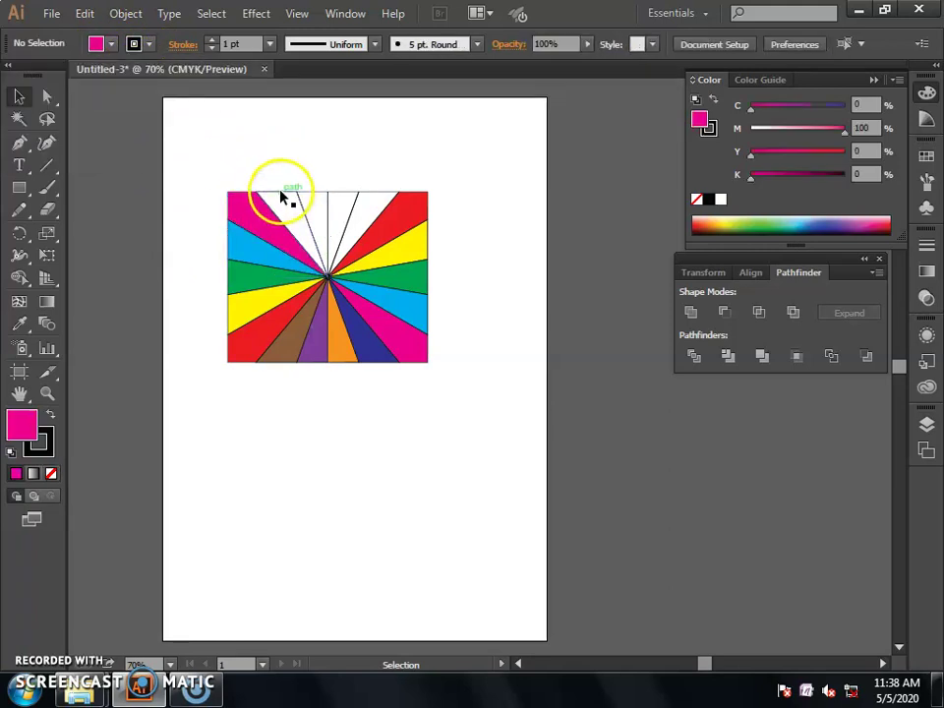
click(280, 197)
click(269, 152)
click(278, 197)
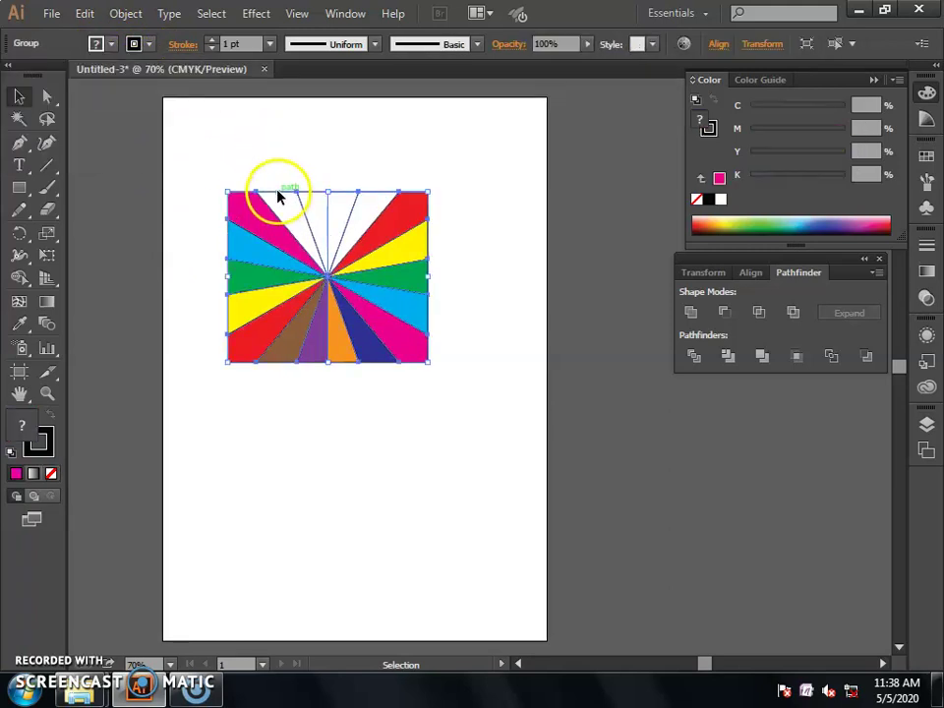
click(280, 168)
click(286, 196)
click(282, 153)
Try dark blue on the next top wedge, then undo it.
double_click(389, 196)
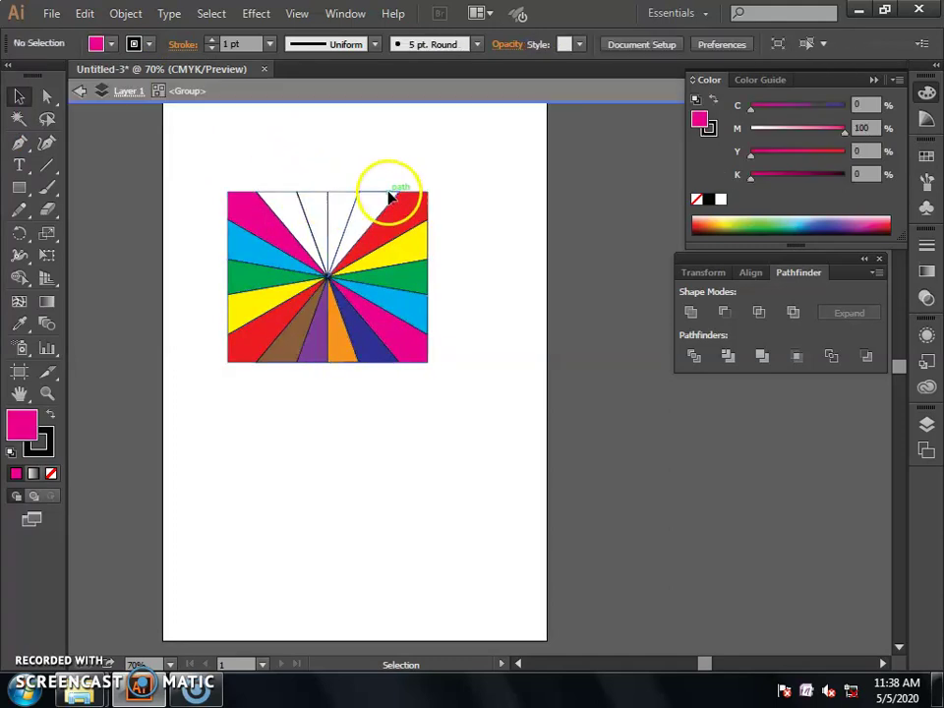
click(389, 197)
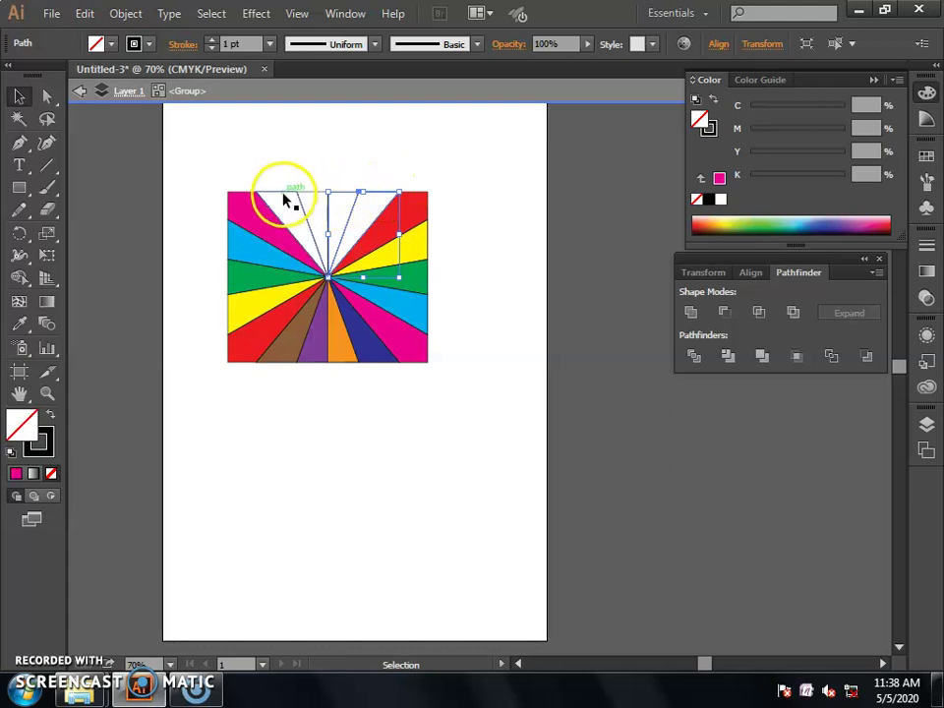
click(98, 43)
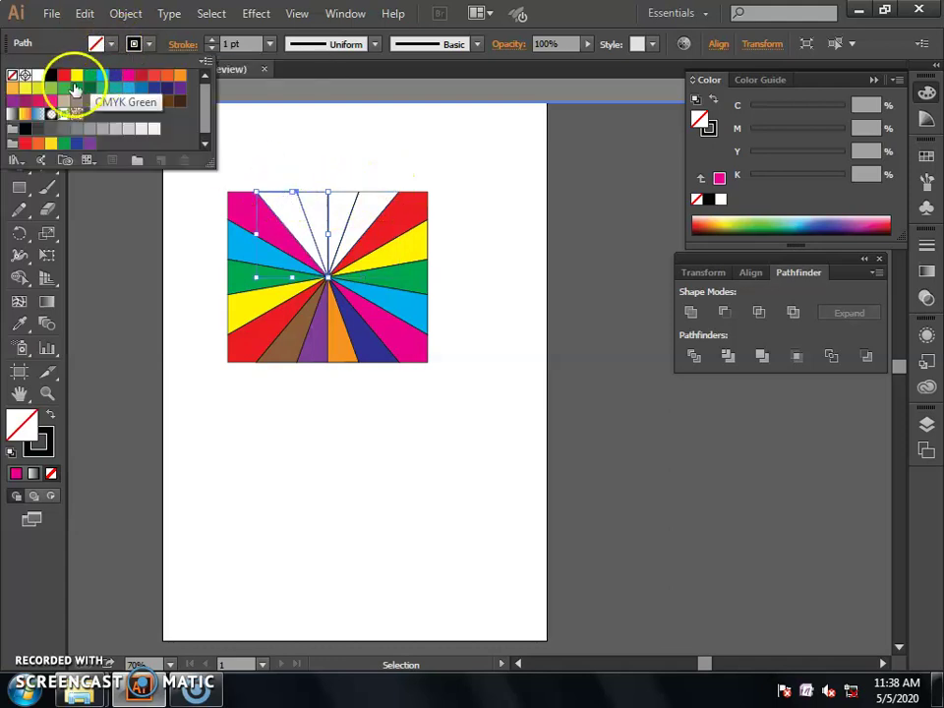
click(194, 91)
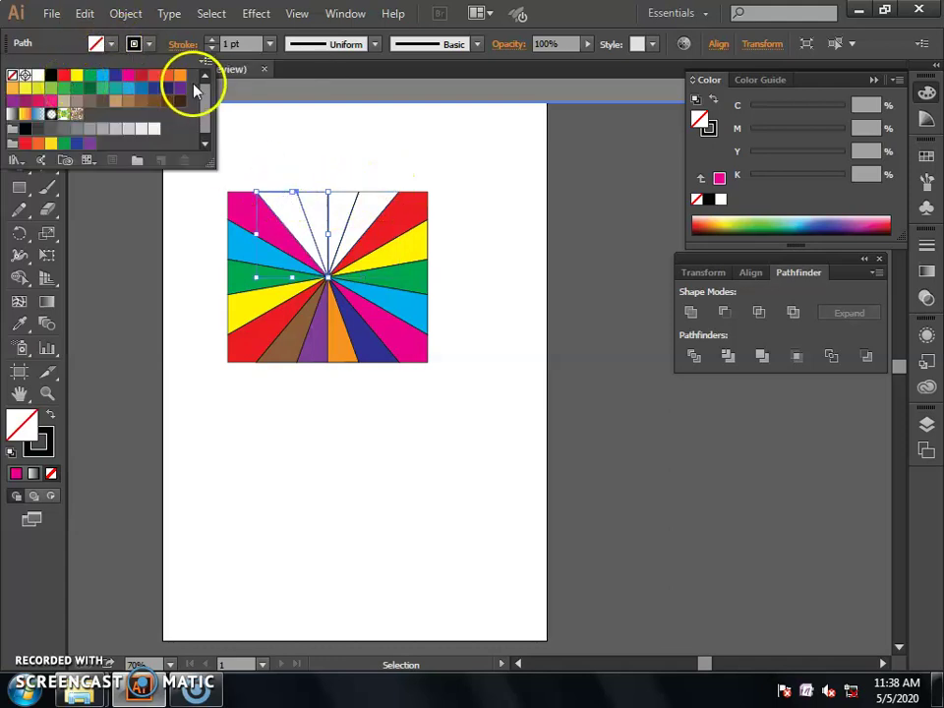
click(115, 79)
click(324, 150)
key(ctrl+z)
Fill the top wedge orange and the next white wedge purple.
click(316, 204)
double_click(316, 200)
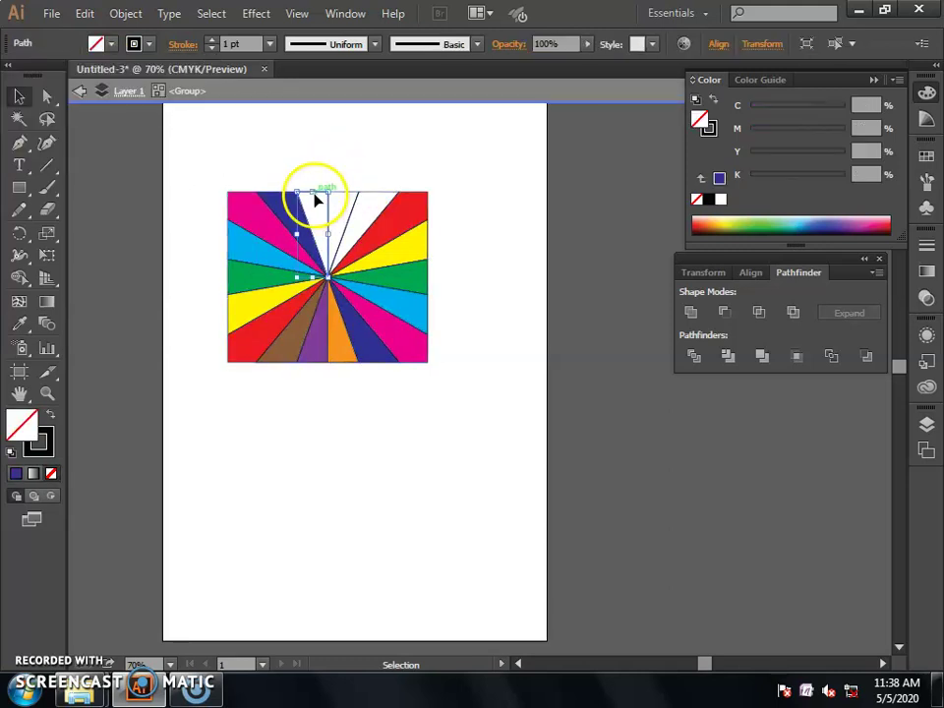
click(111, 43)
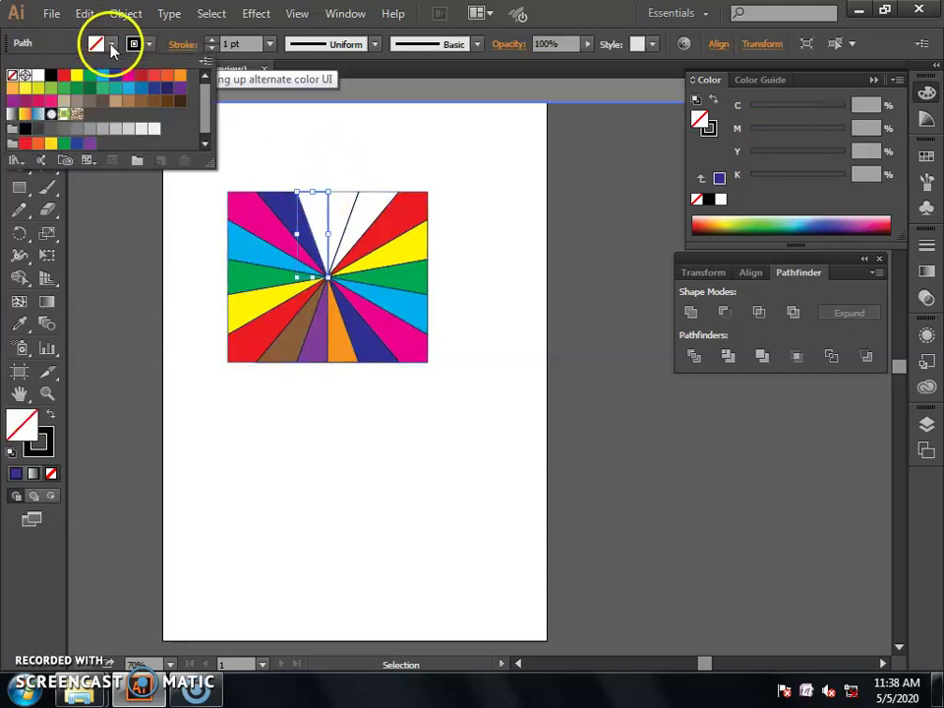
click(179, 79)
double_click(344, 200)
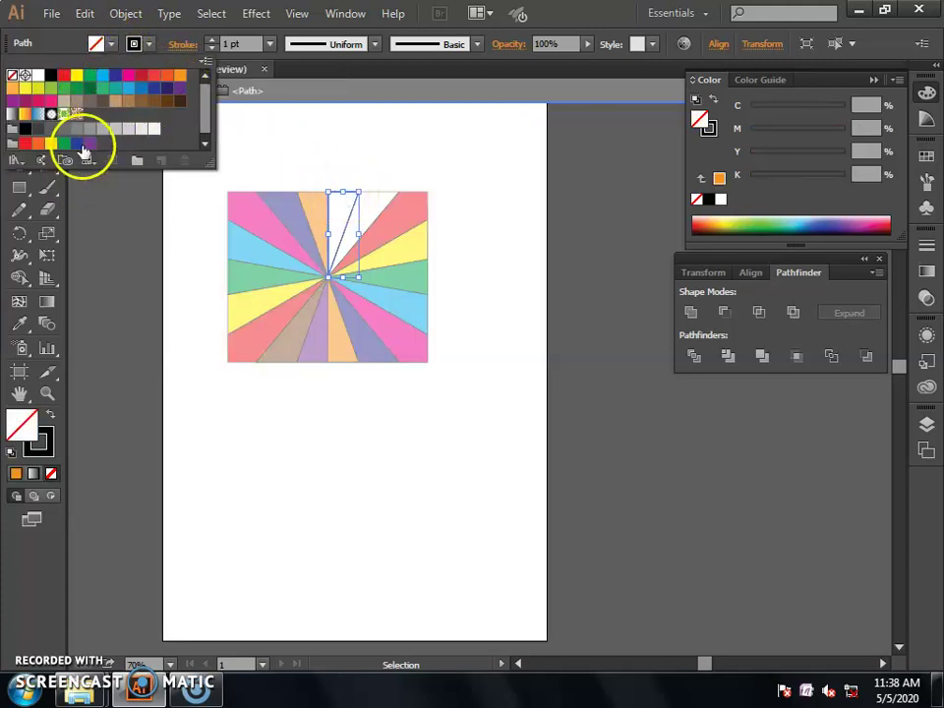
click(88, 144)
Fill the last white top wedge brown.
double_click(401, 172)
click(382, 197)
click(371, 138)
click(384, 197)
click(354, 139)
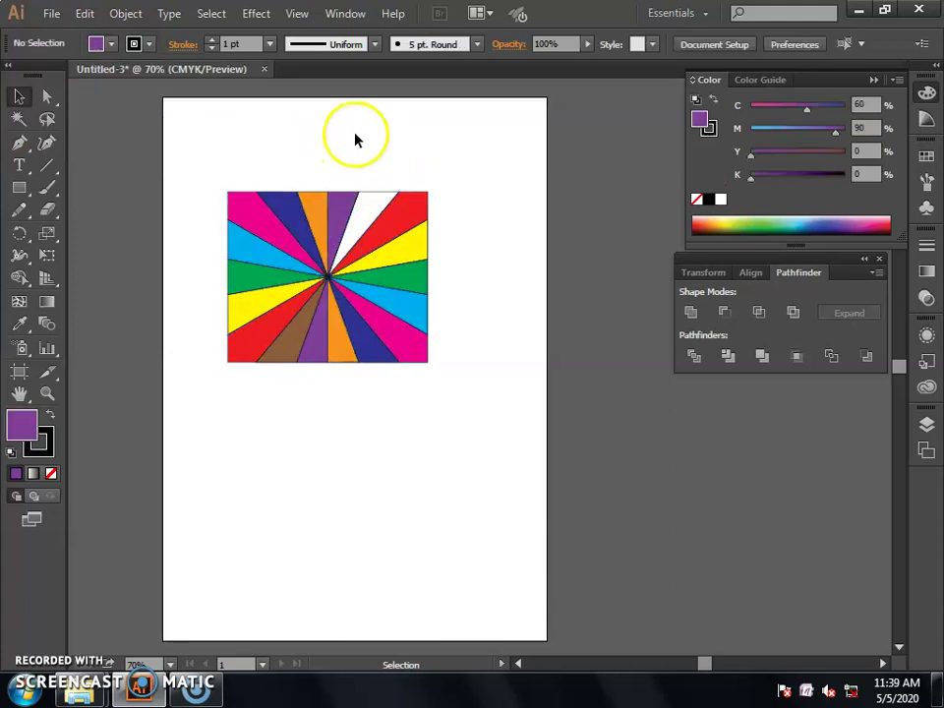
double_click(375, 202)
click(113, 46)
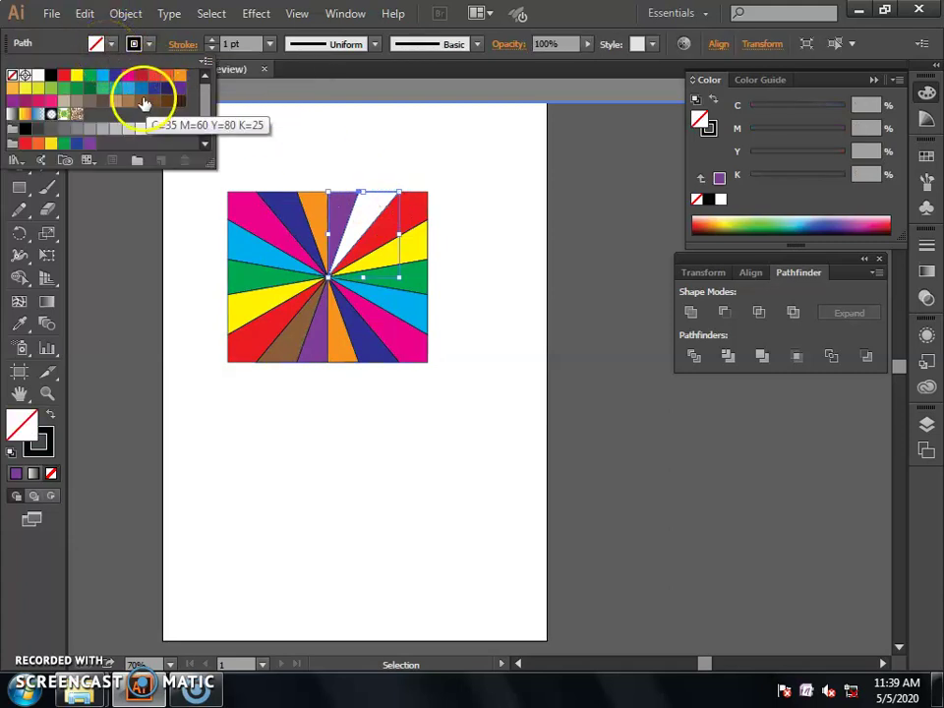
click(143, 104)
click(320, 142)
double_click(320, 142)
Select the whole sunburst and set its stroke to None.
drag(202, 164, 478, 462)
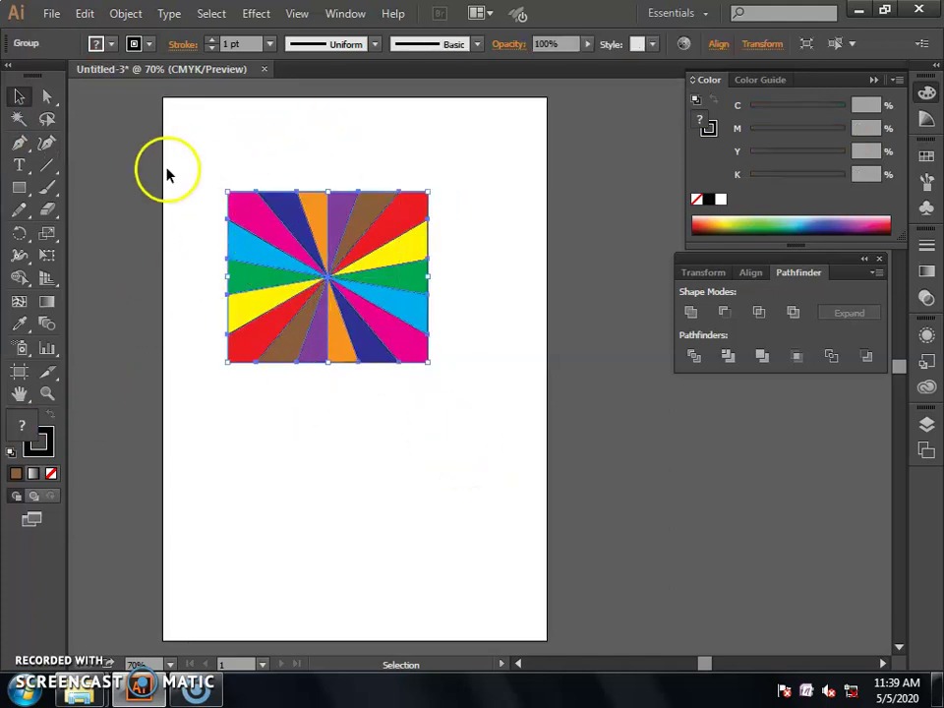
click(21, 101)
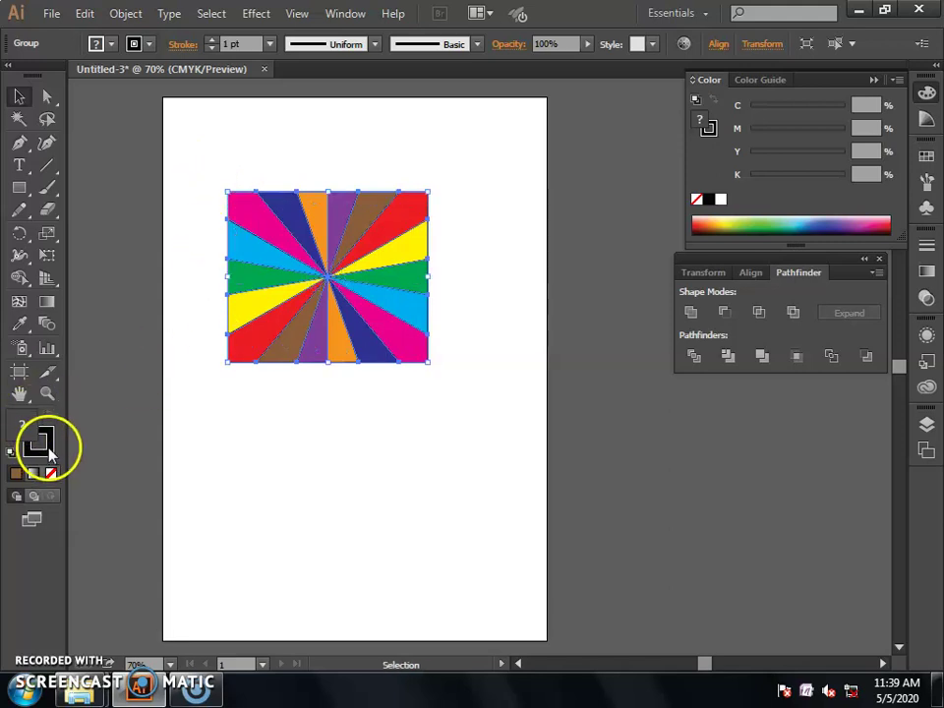
click(52, 473)
Move the sunburst square to the page's top-left.
click(293, 483)
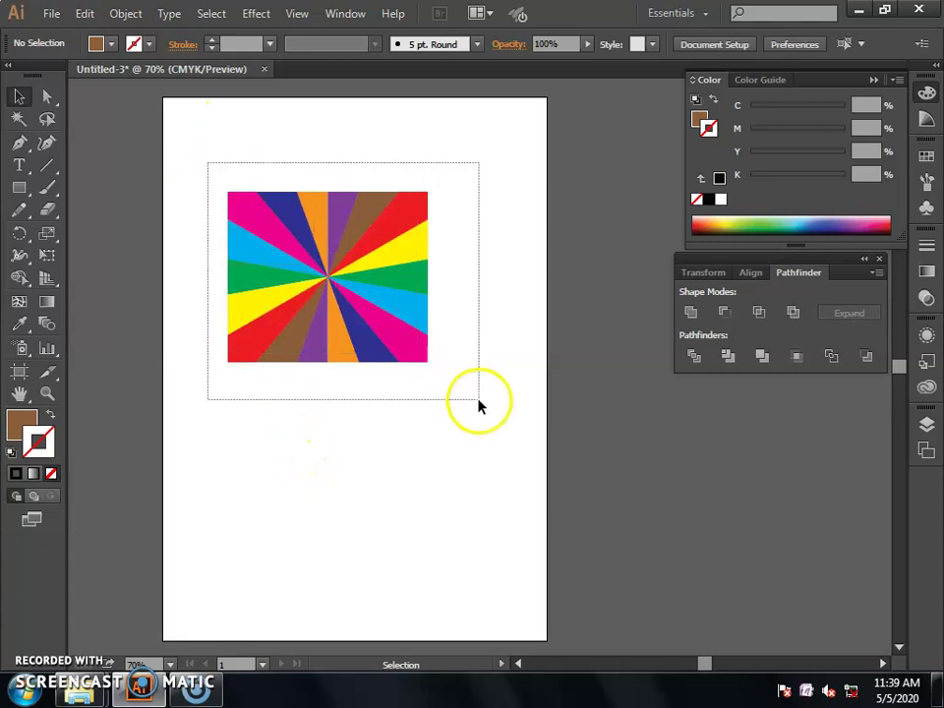
drag(229, 194, 478, 406)
mouse_move(326, 290)
mouse_down()
mouse_move(243, 209)
mouse_move(276, 206)
mouse_up()
click(72, 284)
Choose the Polygon tool with fill None and a black stroke.
click(24, 187)
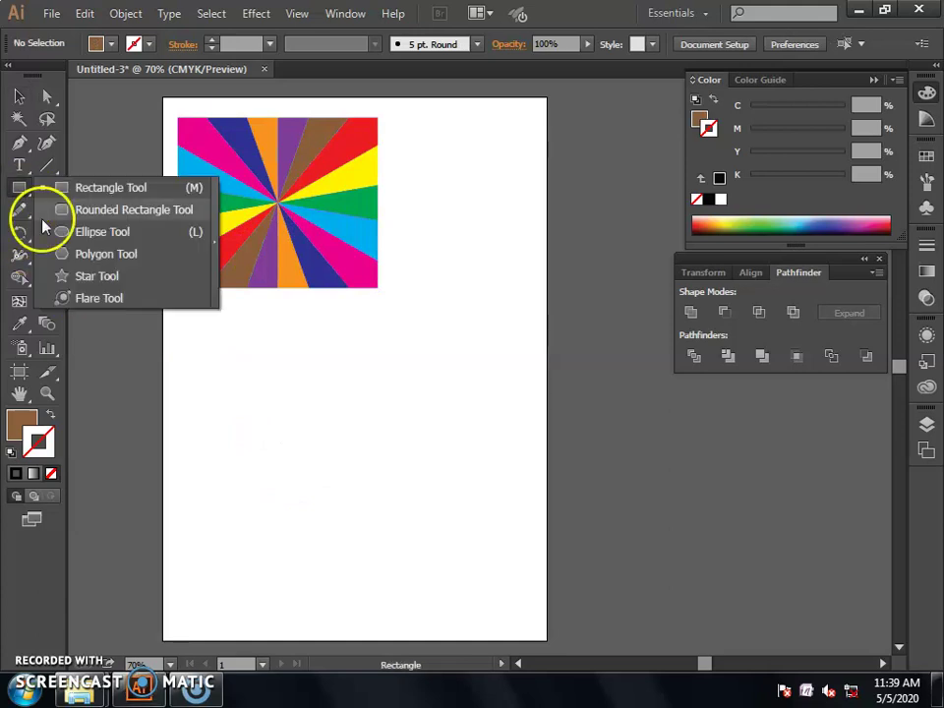
click(101, 262)
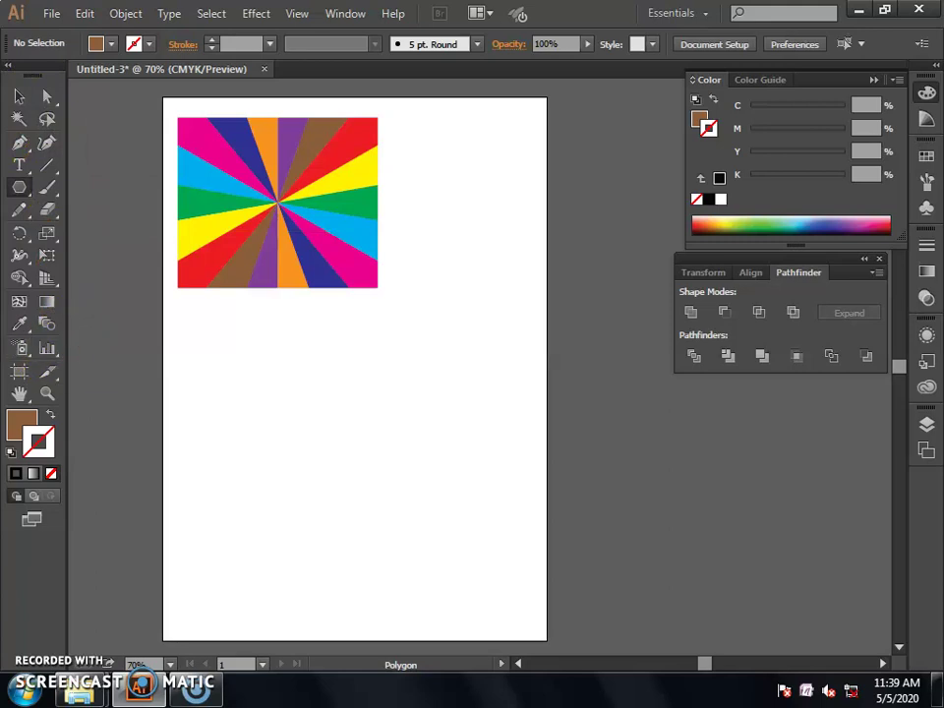
click(51, 473)
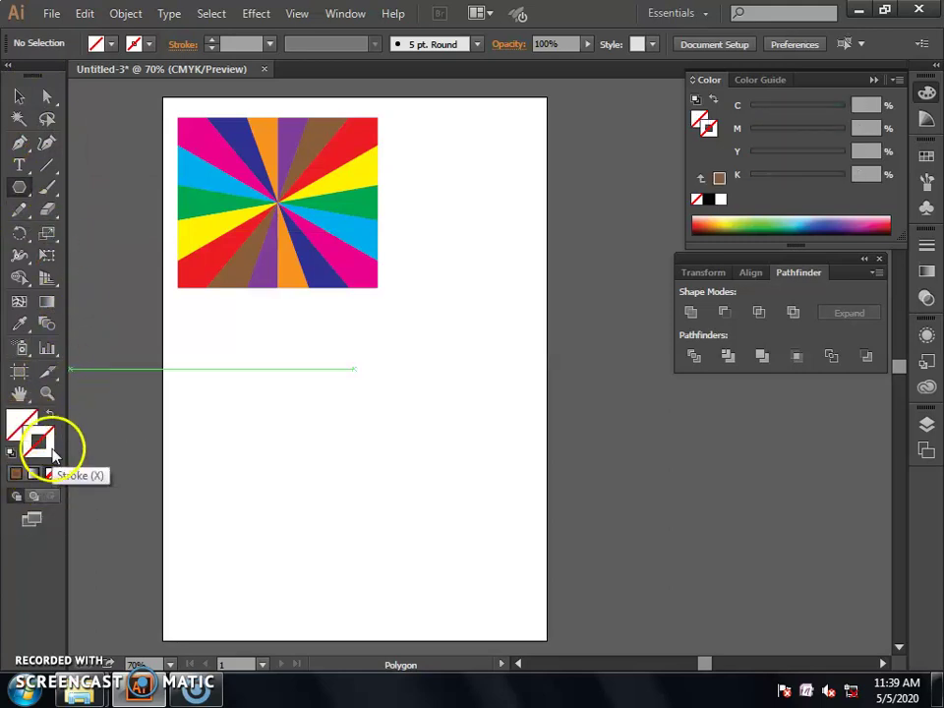
click(148, 44)
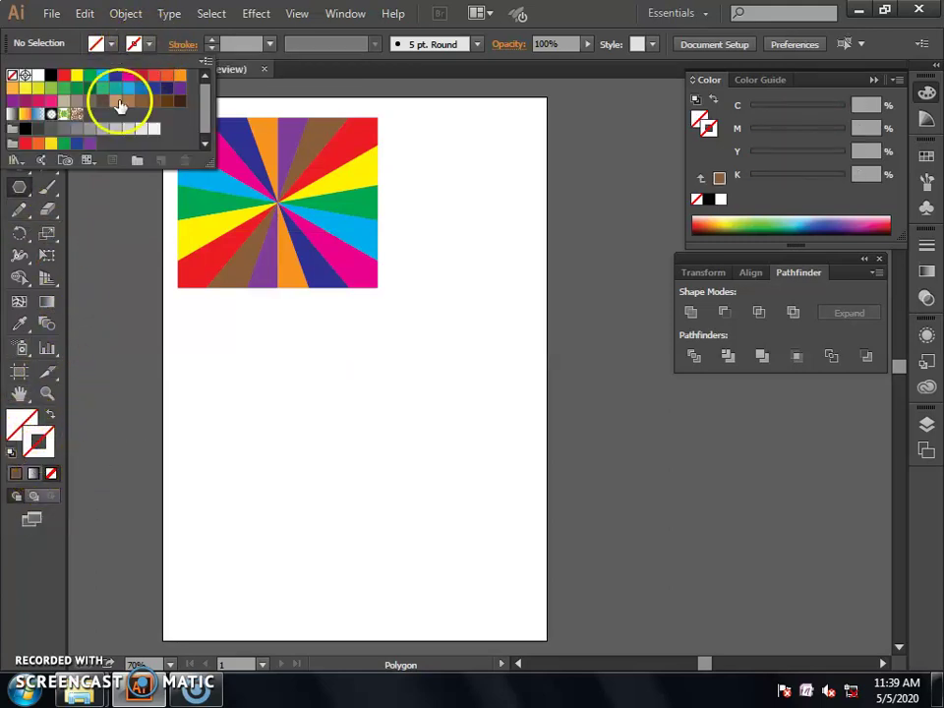
click(27, 128)
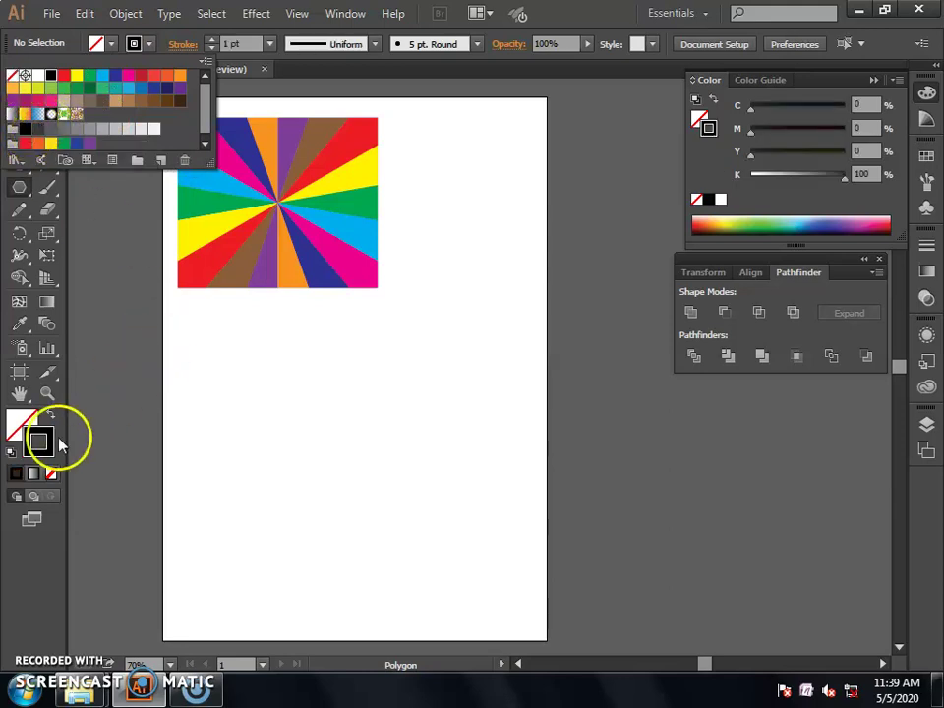
click(67, 422)
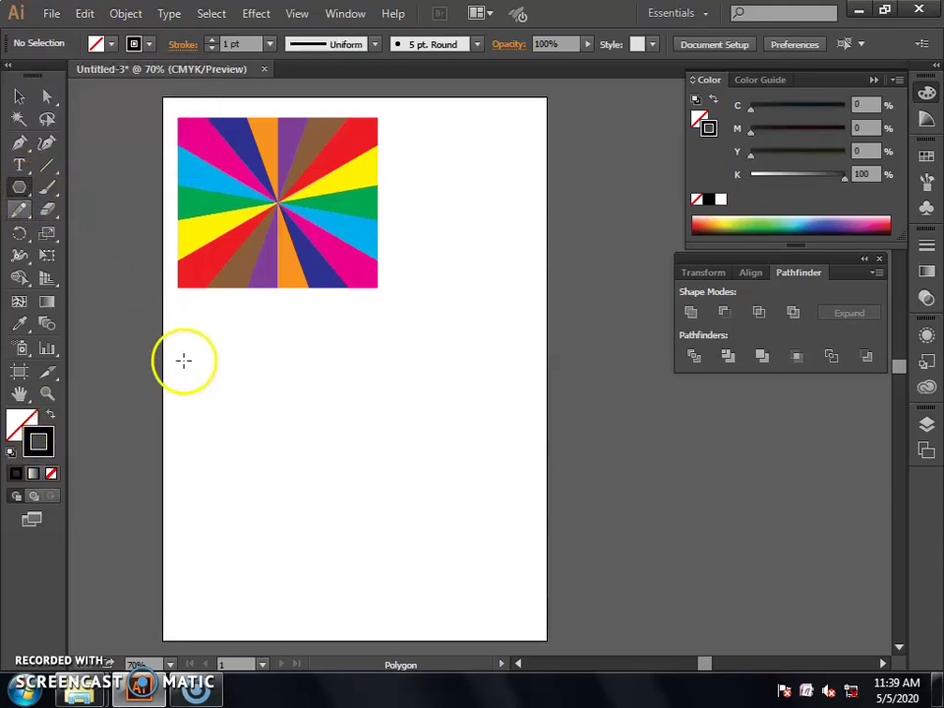
Draw a hexagon below the sunburst and a vertical line rising from its centre.
drag(246, 428, 292, 510)
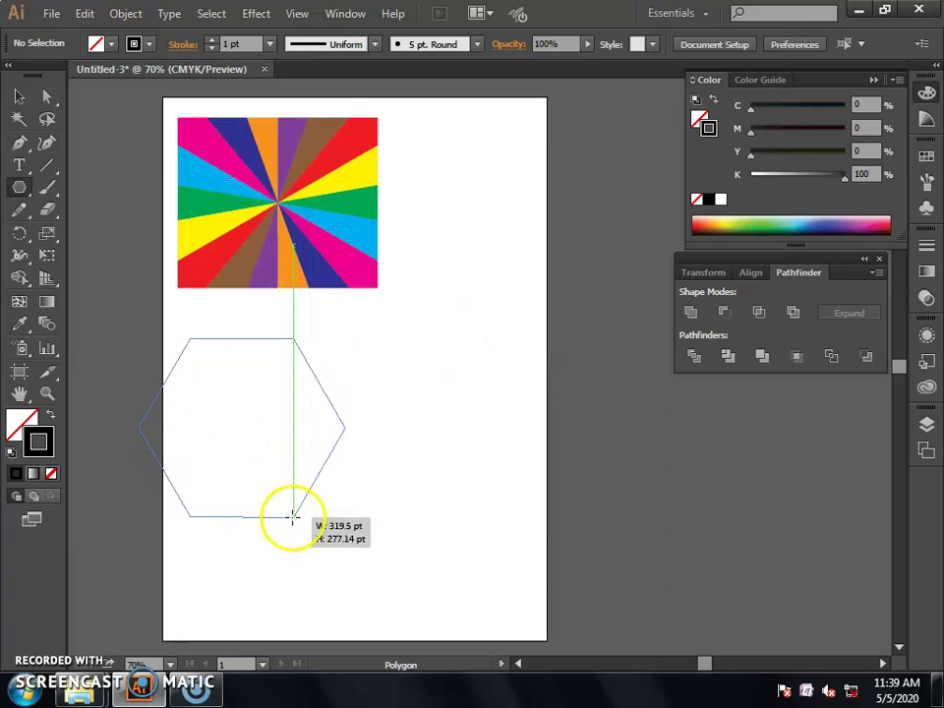
click(19, 95)
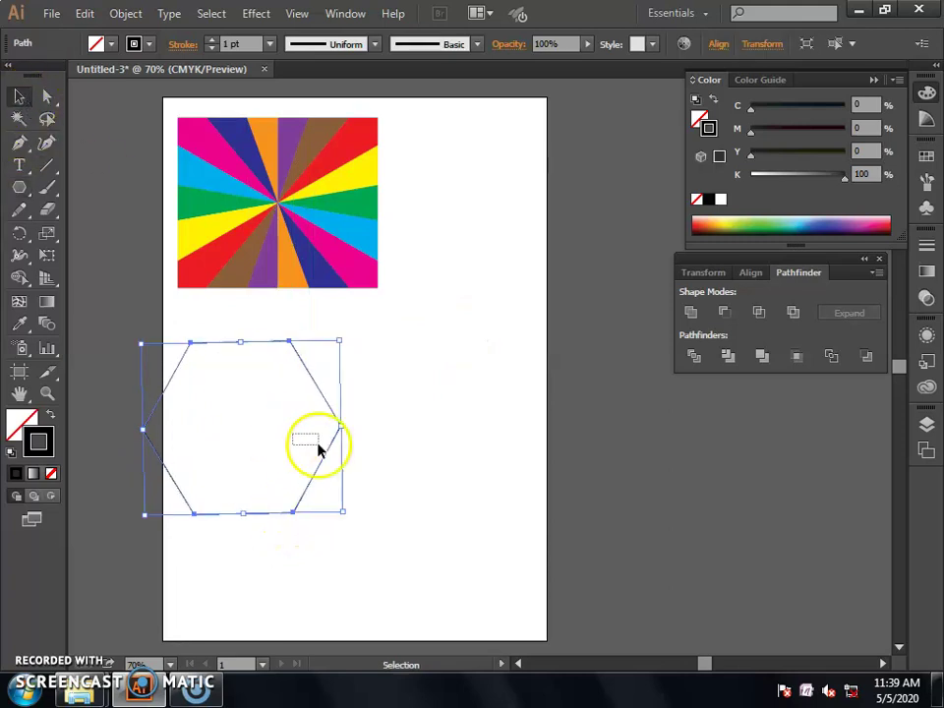
drag(332, 455, 369, 468)
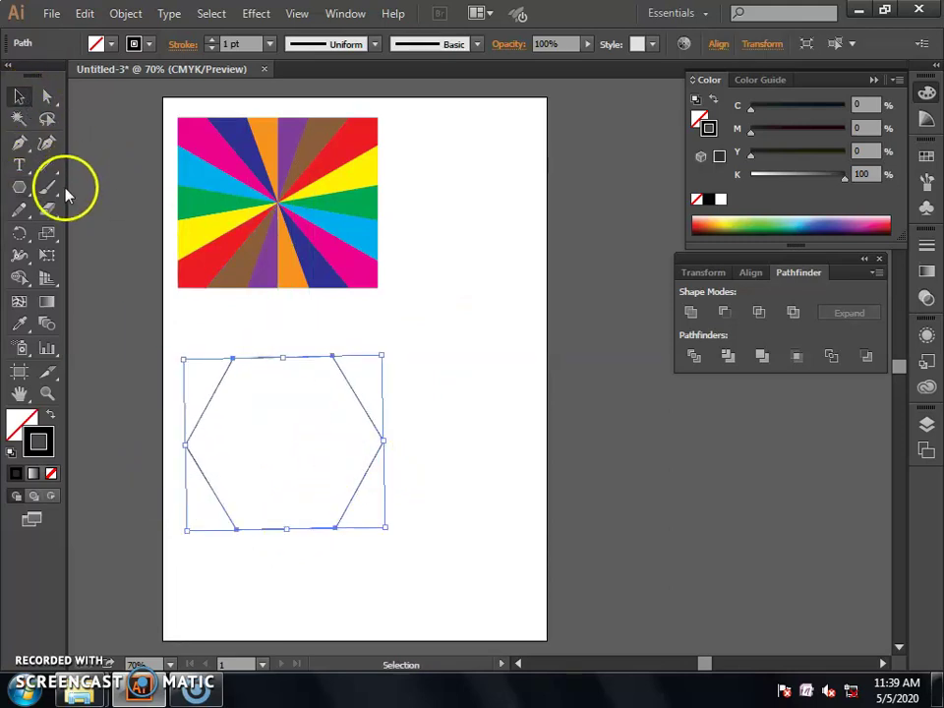
click(49, 165)
drag(49, 159, 109, 162)
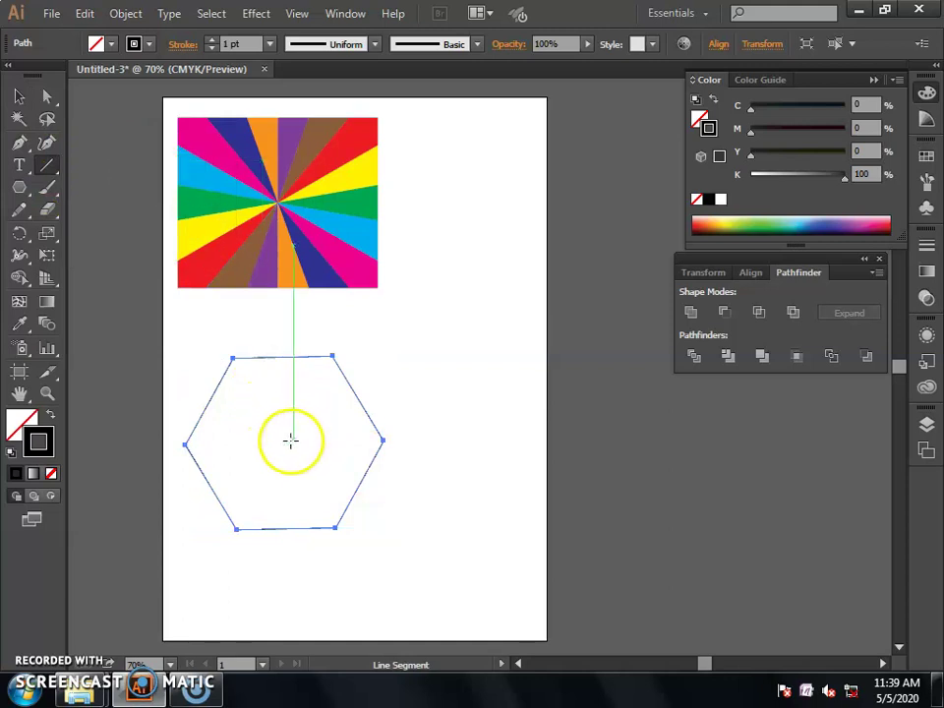
drag(285, 445, 285, 311)
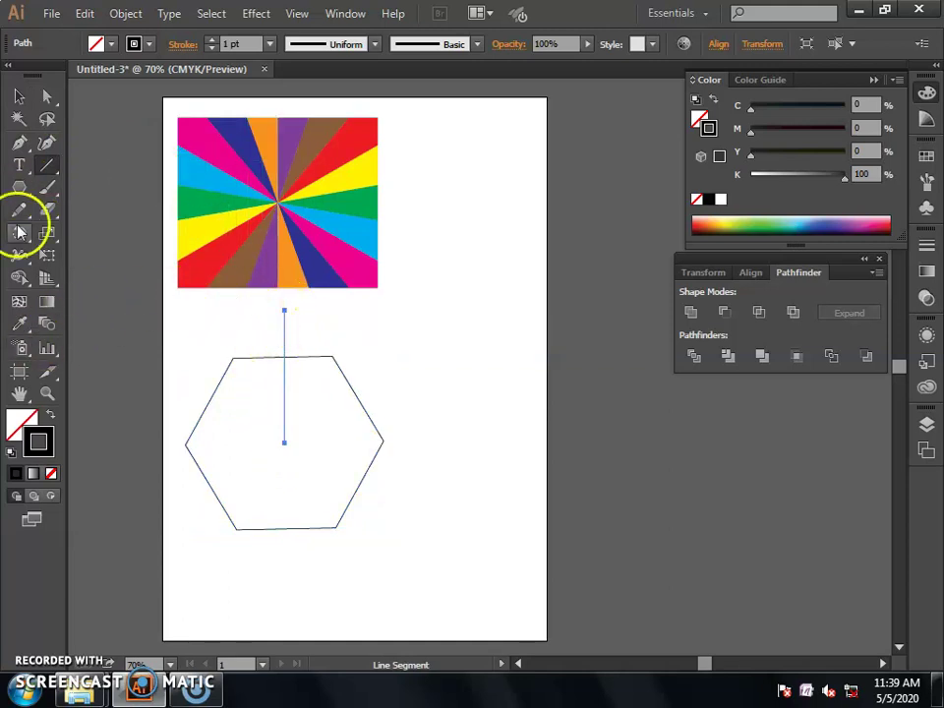
Rotate-copy the line 20° about the hexagon centre, repeat with Ctrl+D, then select everything.
click(22, 238)
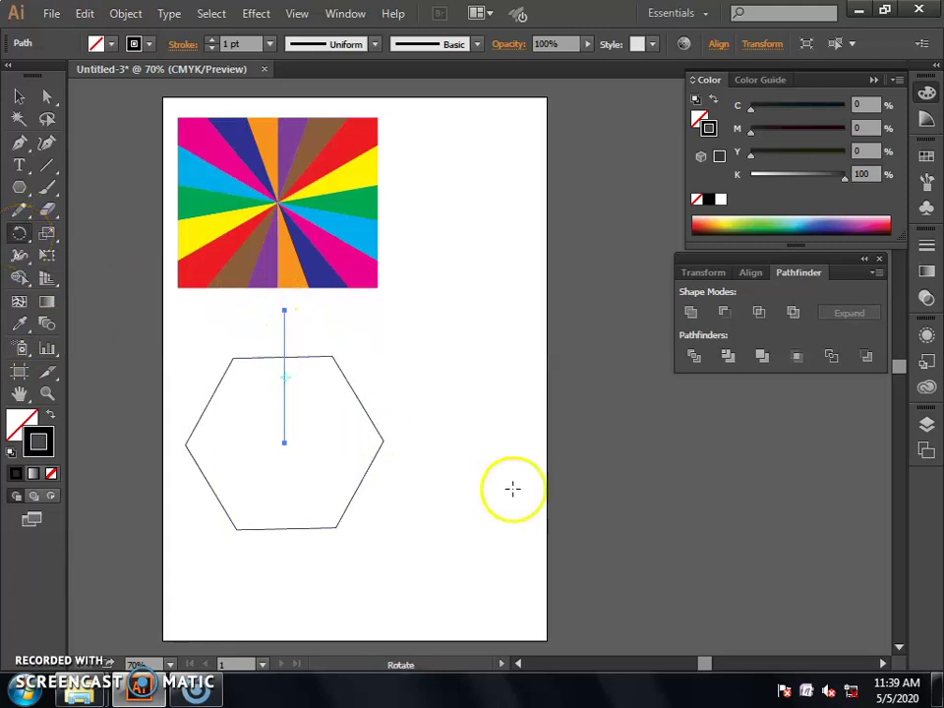
alt+click(283, 443)
click(580, 175)
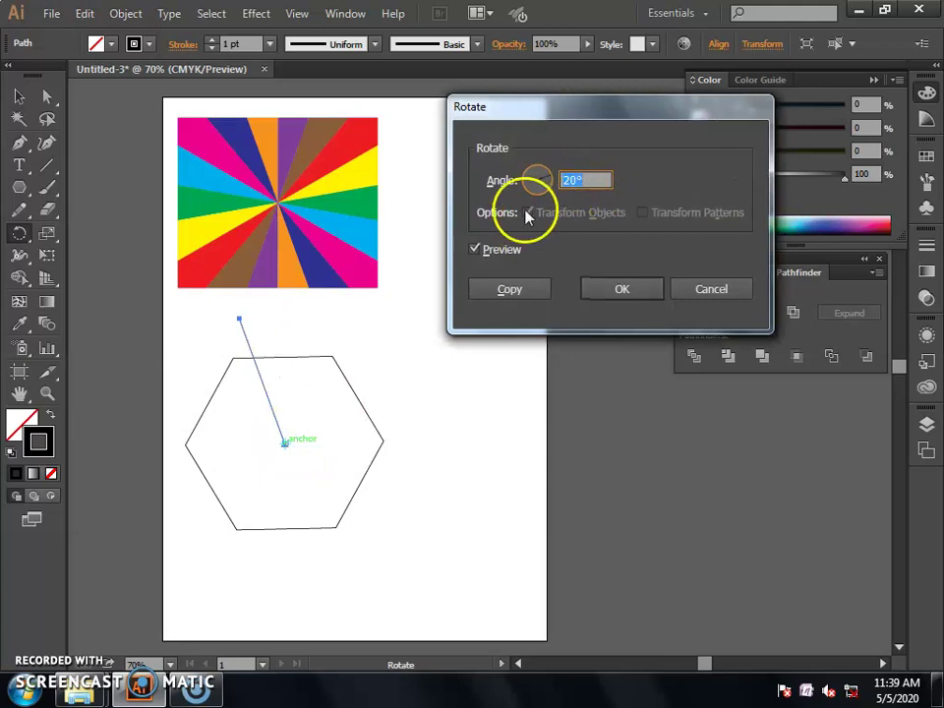
click(507, 289)
key(ctrl+d)
key(ctrl+d)
key(ctrl+d)
key(ctrl+d)
key(ctrl+d)
key(ctrl+d)
key(ctrl+d)
key(ctrl+d)
key(ctrl+d)
key(ctrl+d)
key(ctrl+d)
key(ctrl+d)
key(ctrl+d)
key(ctrl+d)
key(ctrl+d)
key(ctrl+d)
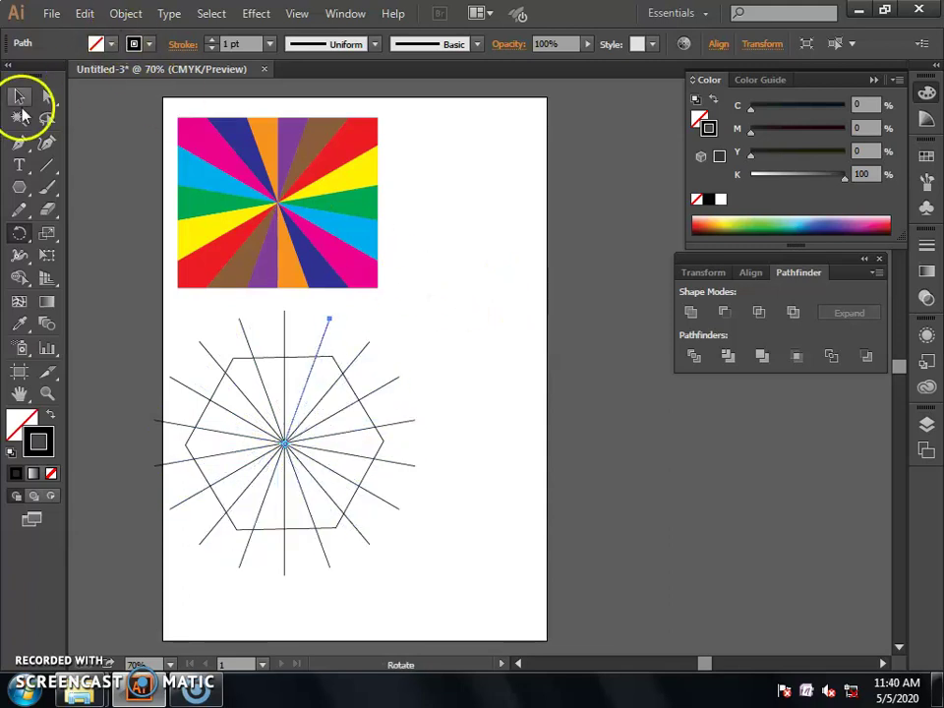
click(19, 96)
drag(125, 319, 422, 589)
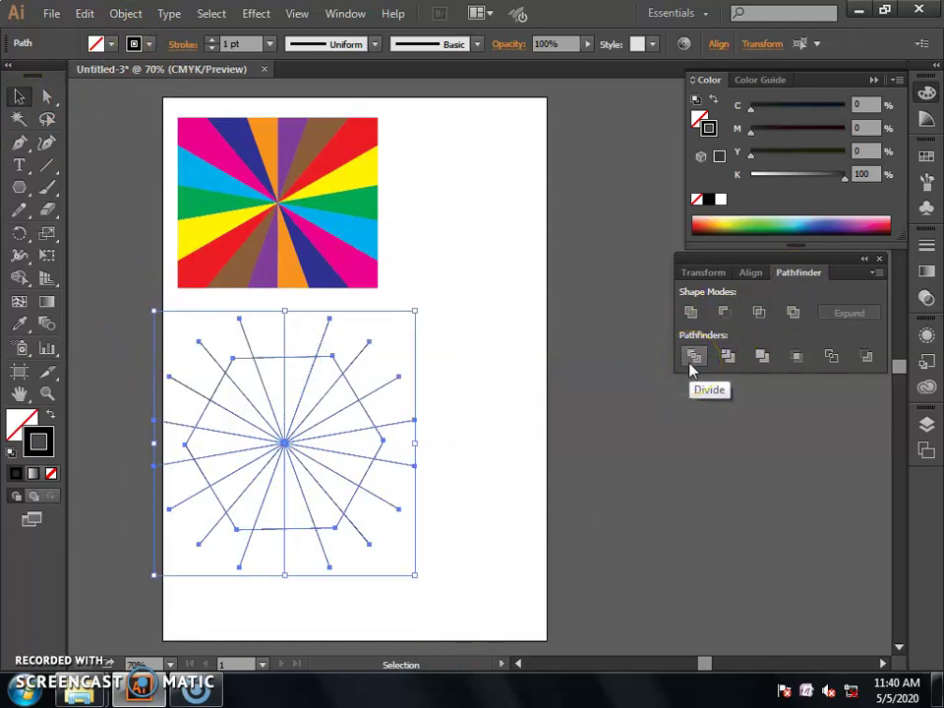
Move the divided hexagon up and right and pick its top wedge.
drag(275, 497, 368, 476)
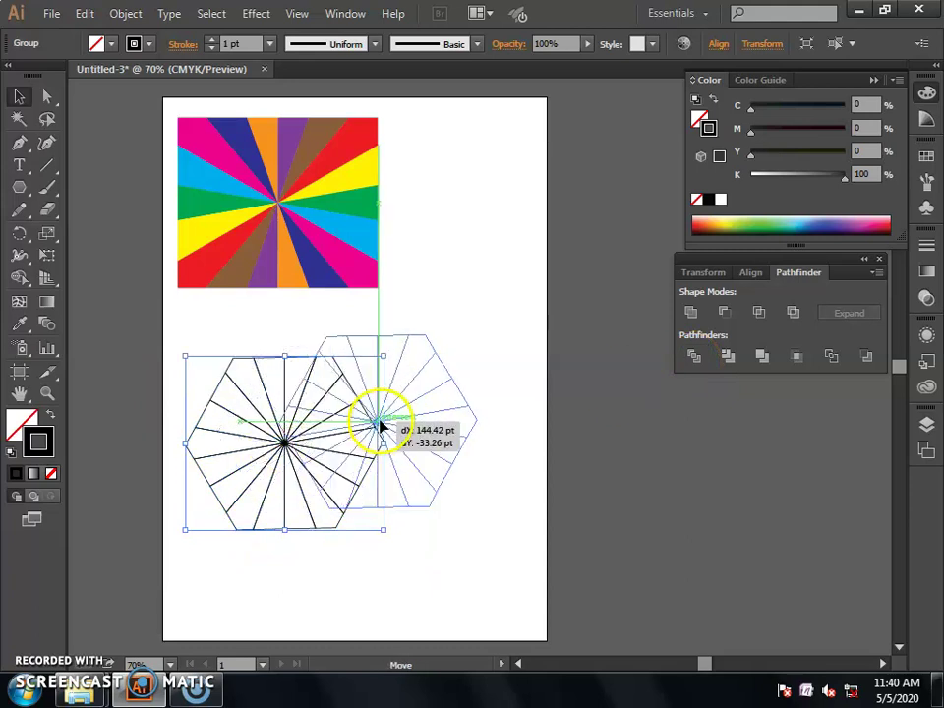
click(477, 296)
double_click(398, 340)
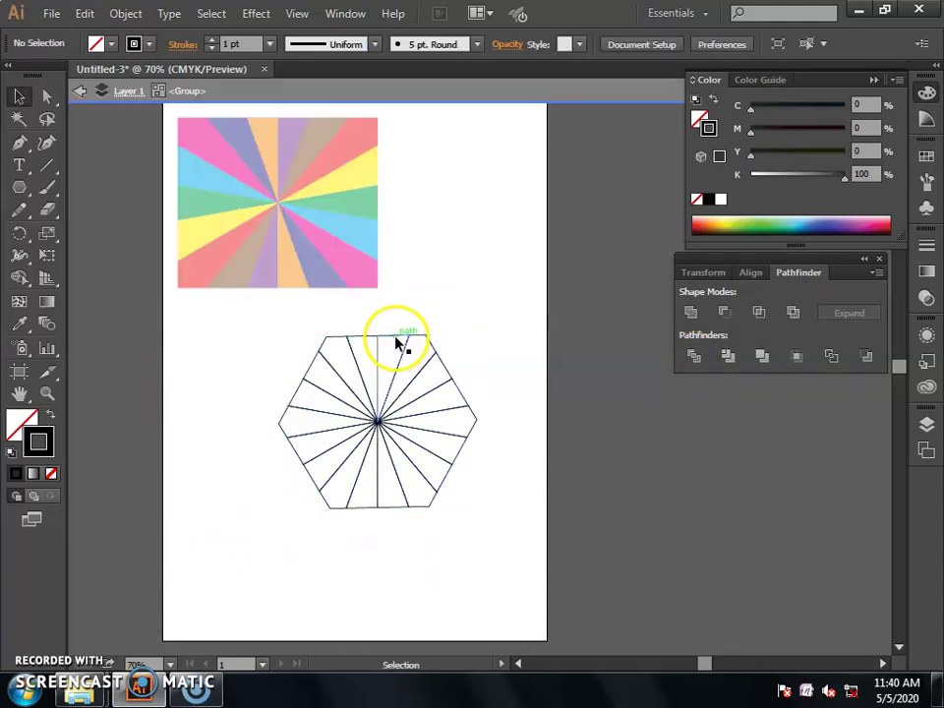
click(397, 340)
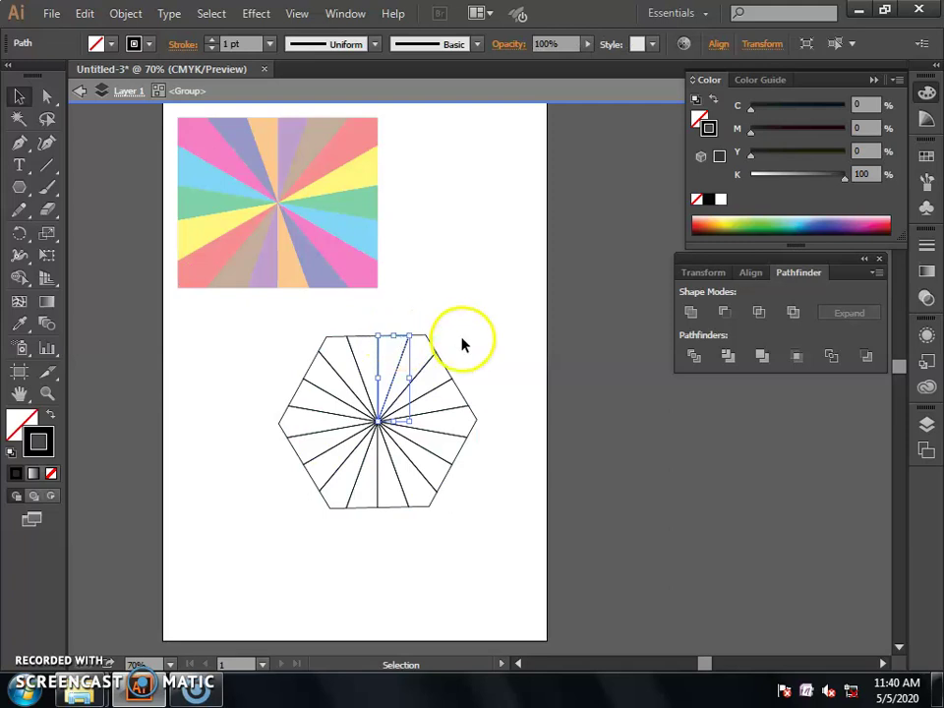
Add every other wedge around the hexagon to the selection.
click(447, 371)
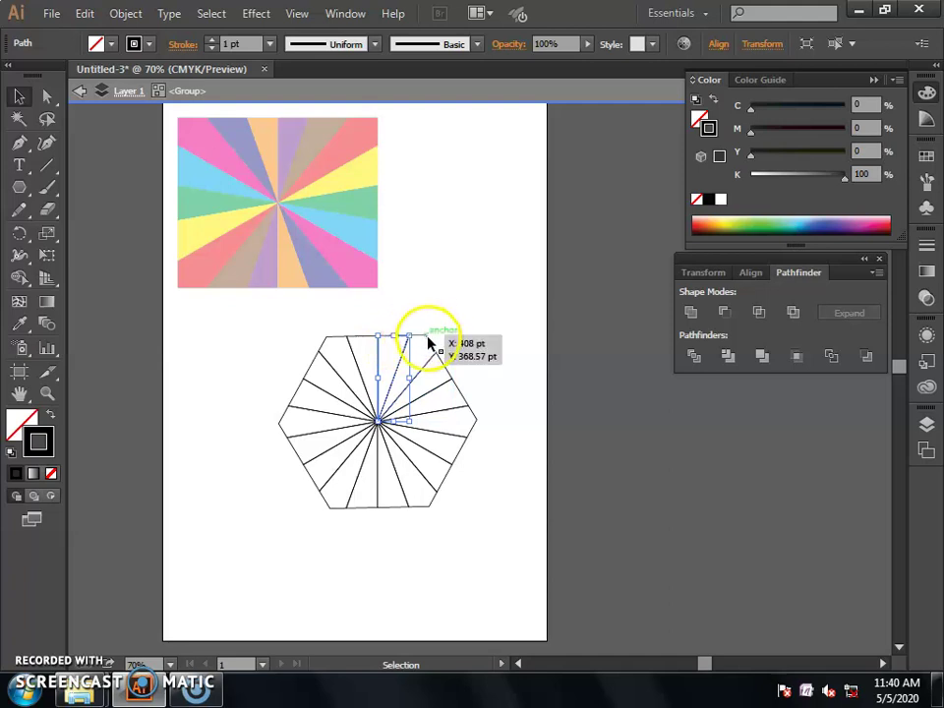
shift+click(447, 377)
shift+click(470, 411)
shift+click(472, 433)
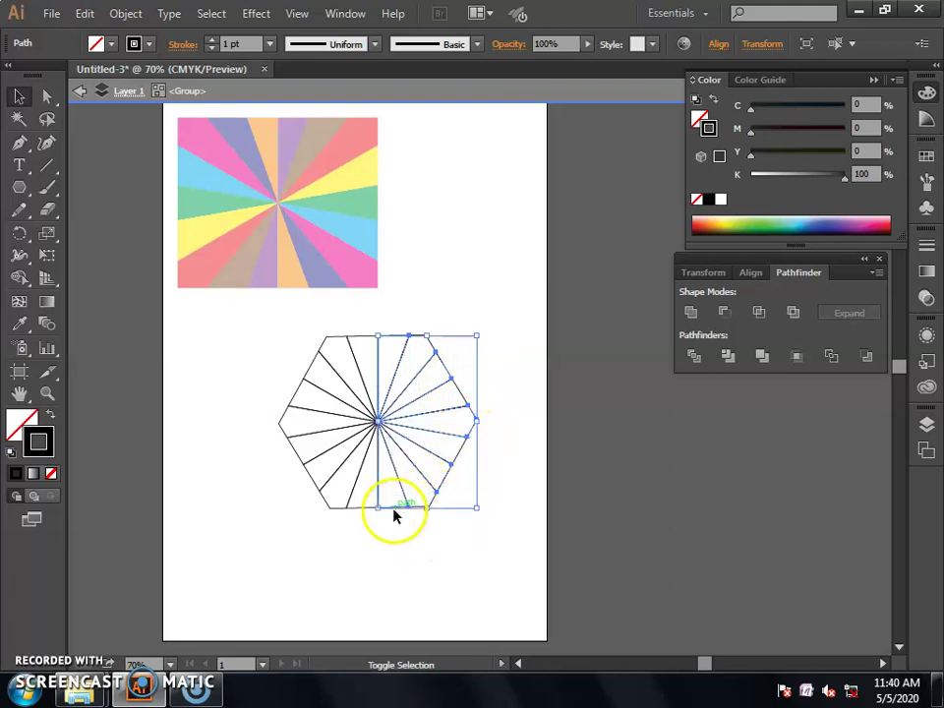
shift+click(329, 497)
shift+click(299, 472)
shift+click(303, 429)
shift+click(301, 405)
shift+click(315, 381)
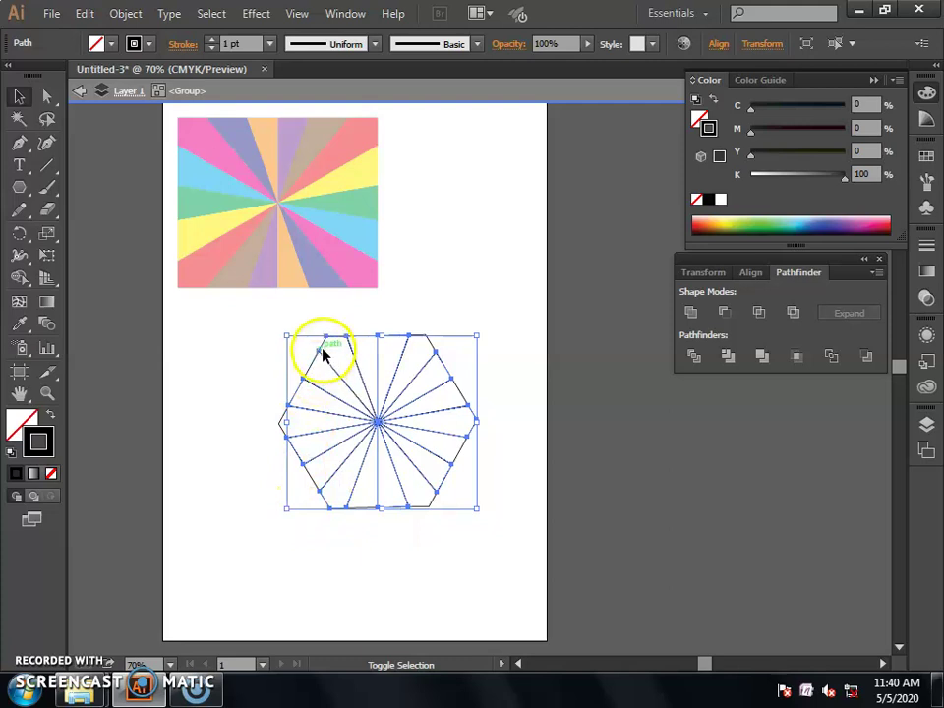
click(110, 44)
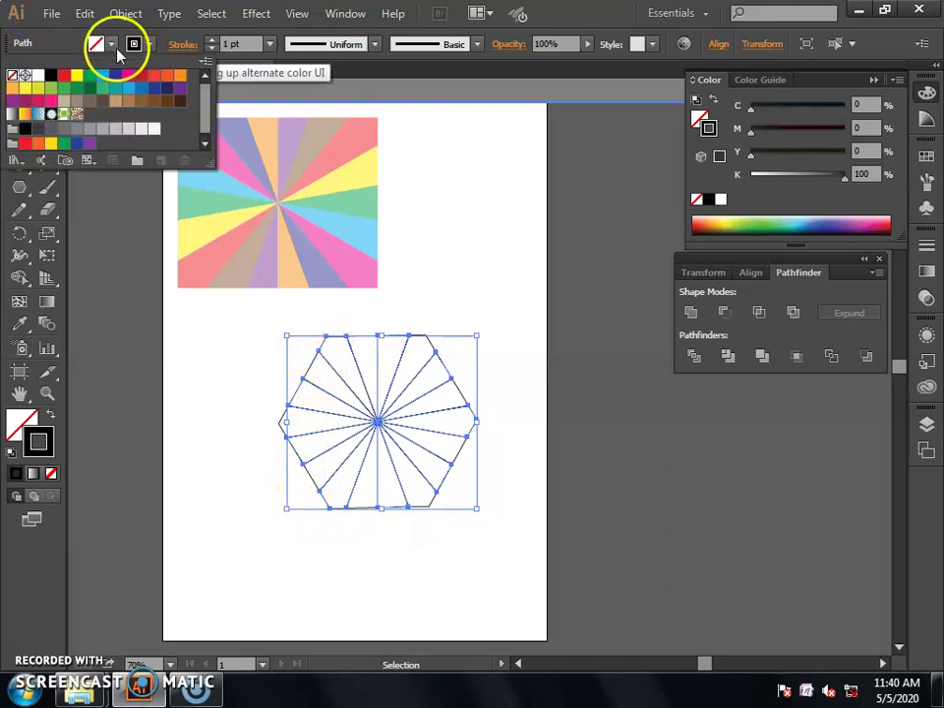
Fill the chosen wedges with the Foliage pattern, then re-enter the hexagon group.
click(63, 113)
click(499, 309)
click(423, 280)
double_click(417, 276)
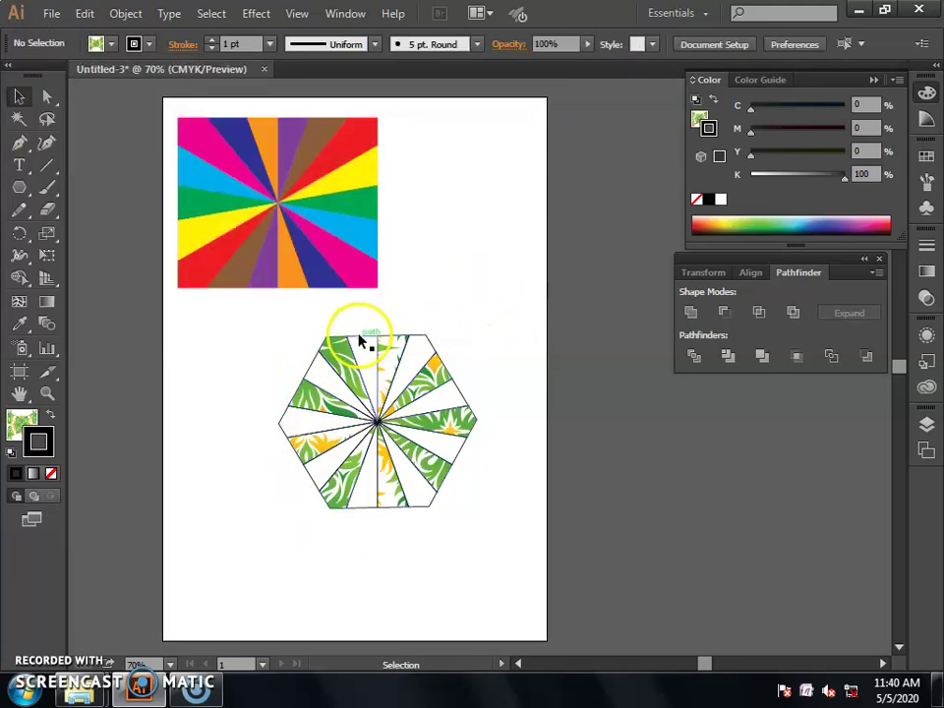
click(359, 341)
click(366, 330)
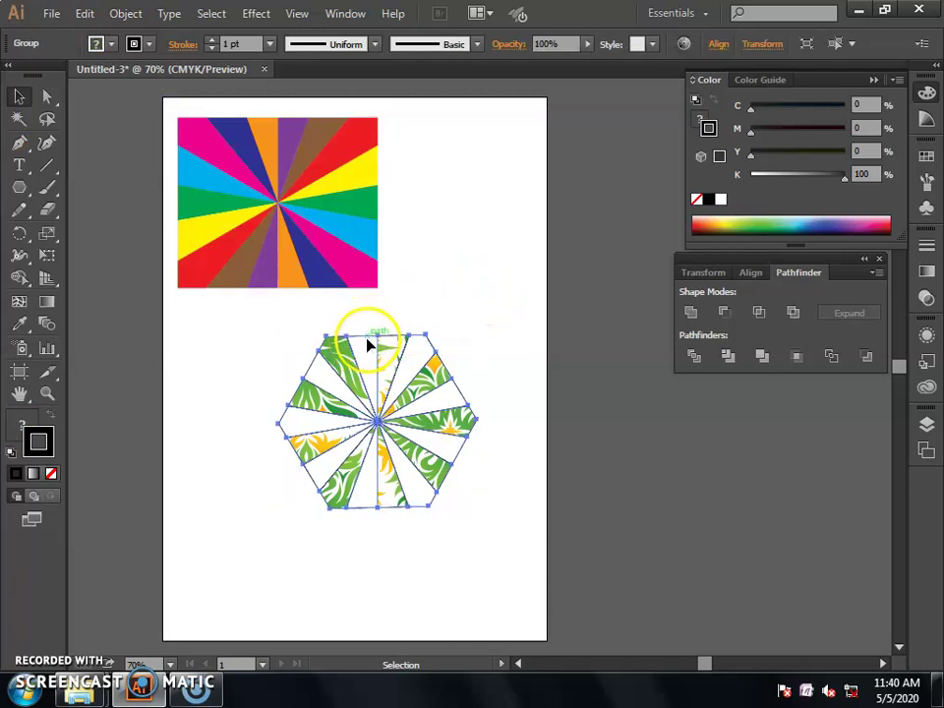
double_click(365, 344)
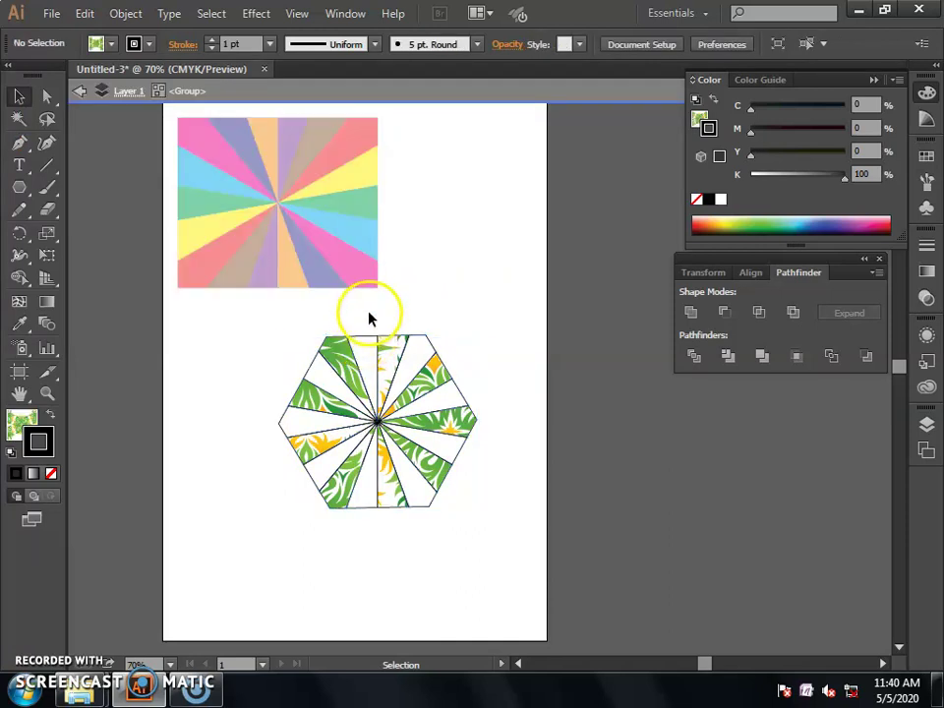
double_click(360, 344)
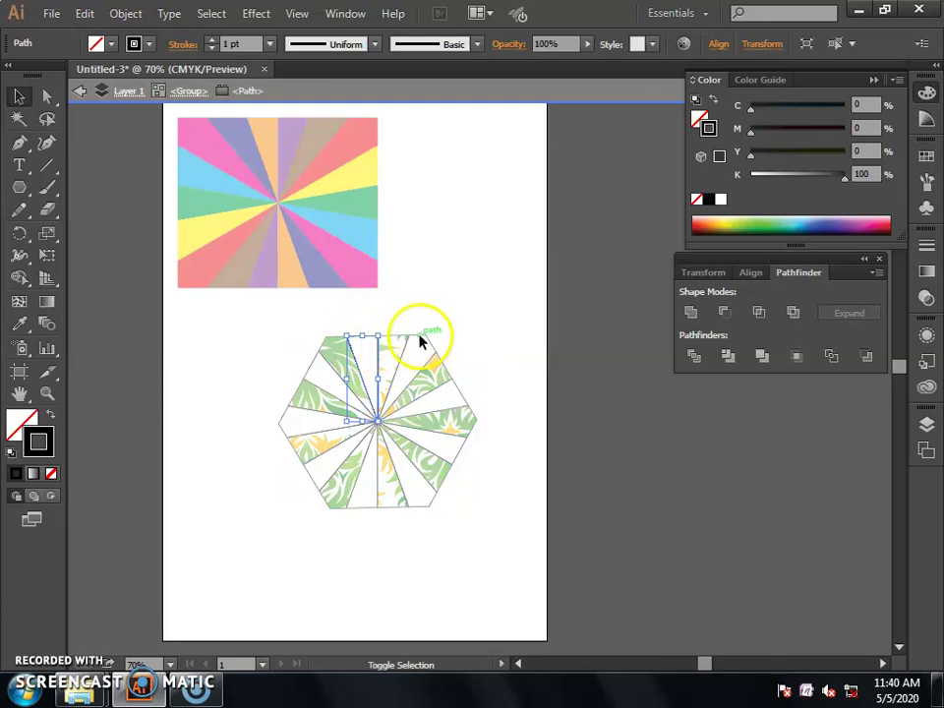
click(371, 359)
Select all the remaining white wedges around the hexagon.
double_click(290, 332)
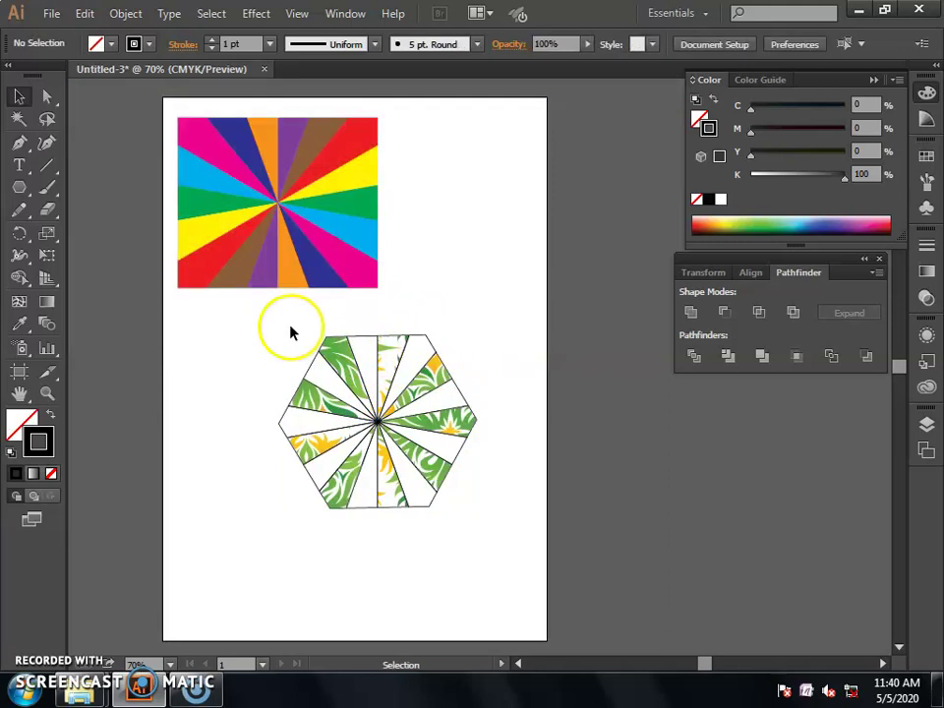
double_click(371, 347)
click(368, 343)
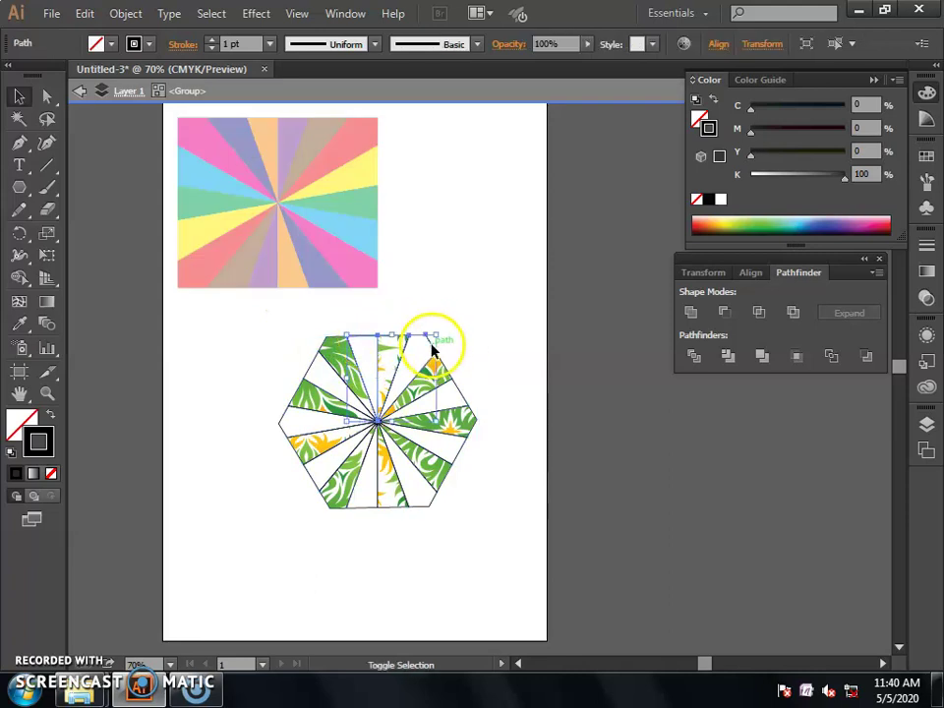
shift+click(464, 444)
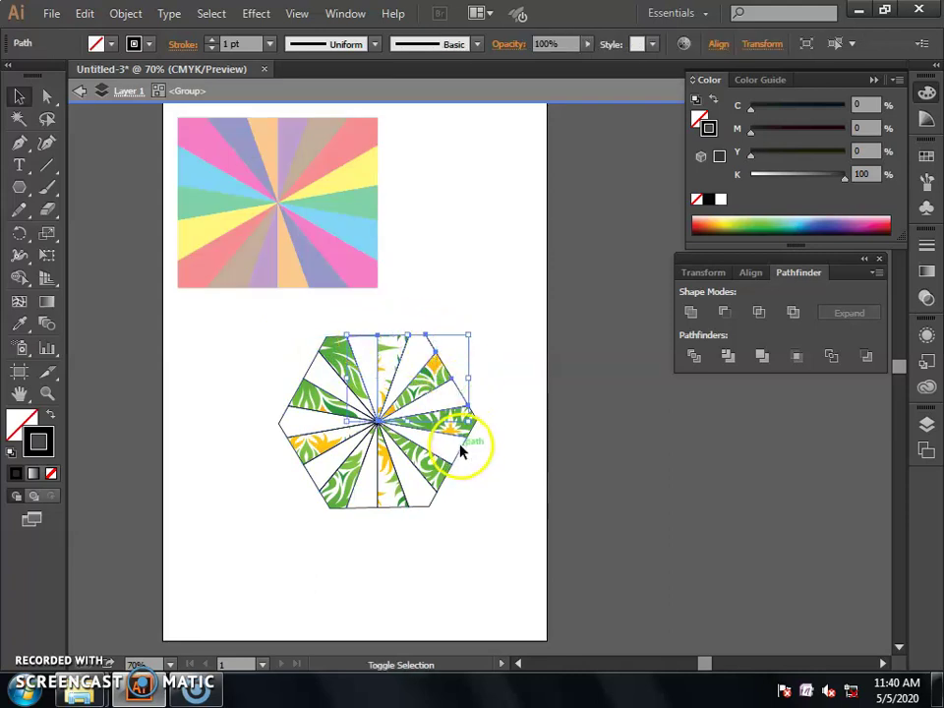
shift+click(425, 509)
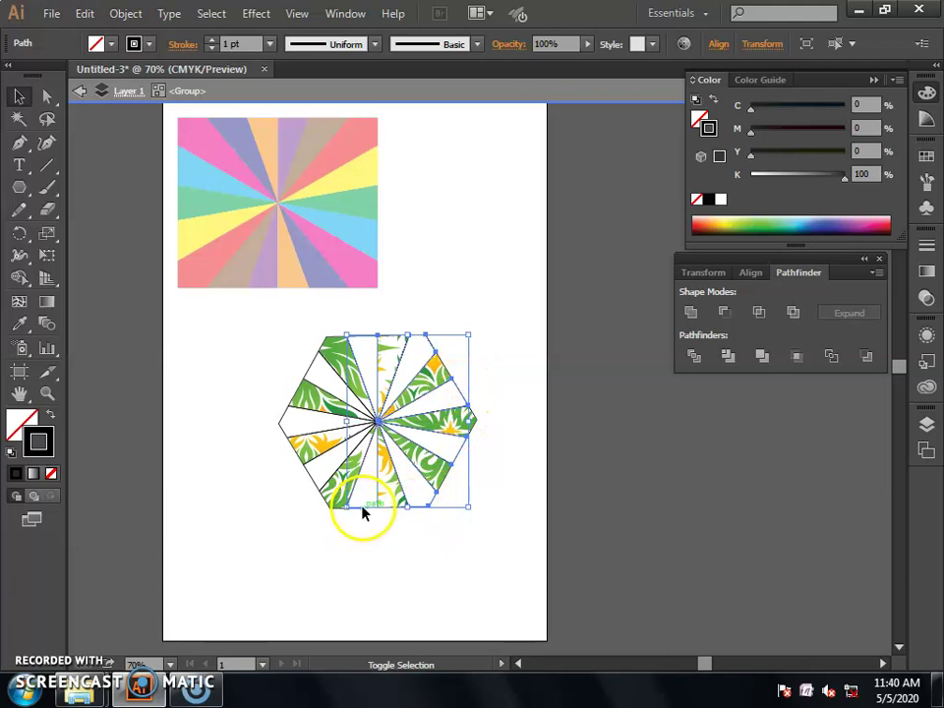
shift+click(291, 445)
shift+click(288, 401)
shift+click(311, 372)
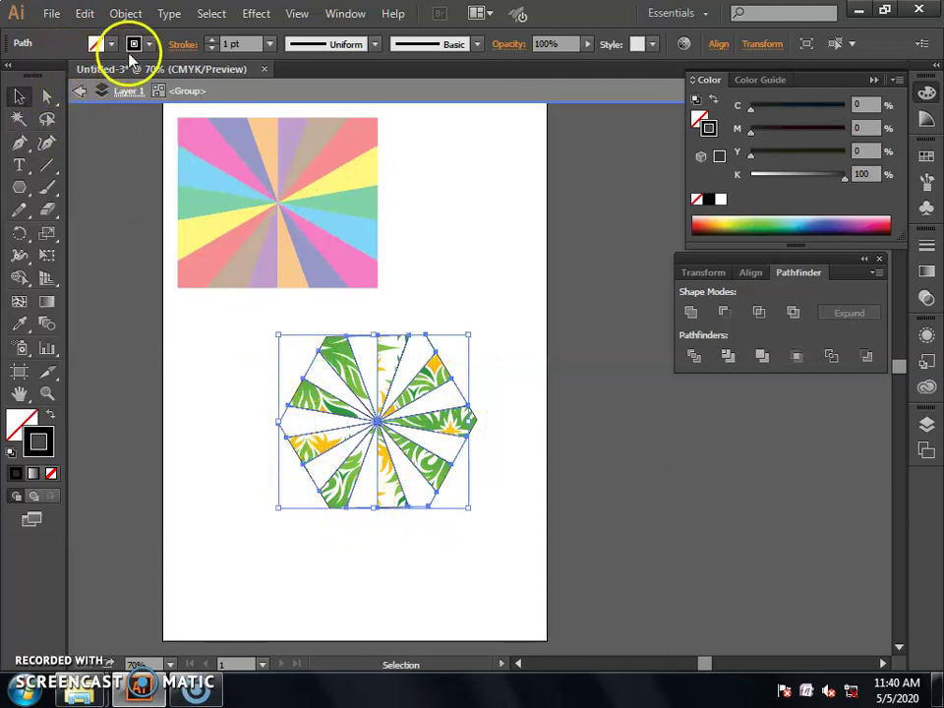
Apply the Pompadour pattern fill to them and reselect the whole hexagon.
click(104, 43)
click(78, 115)
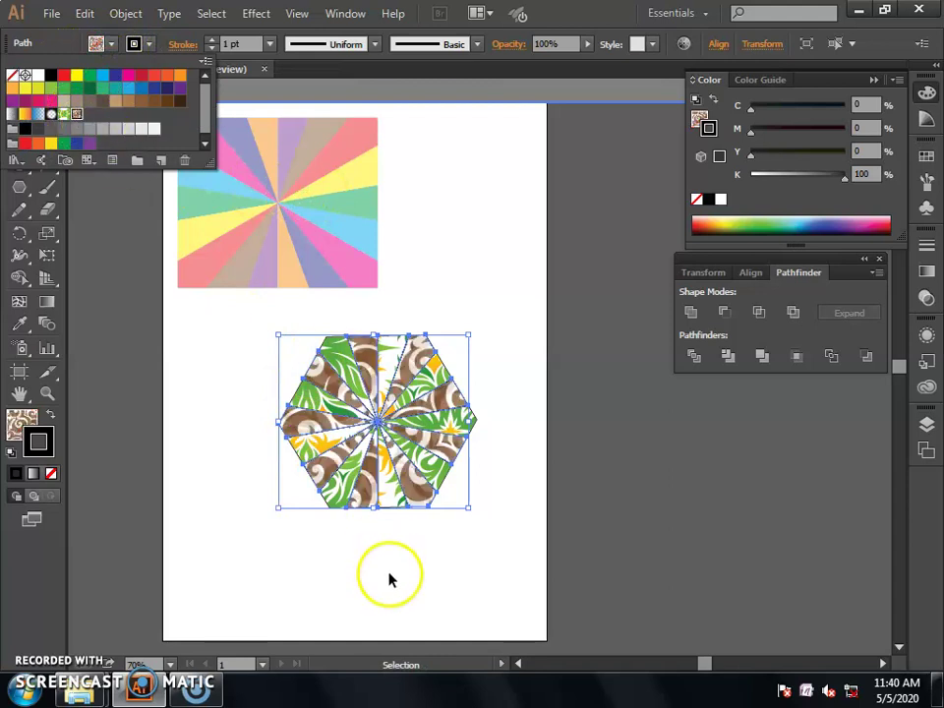
click(389, 578)
drag(259, 321, 539, 579)
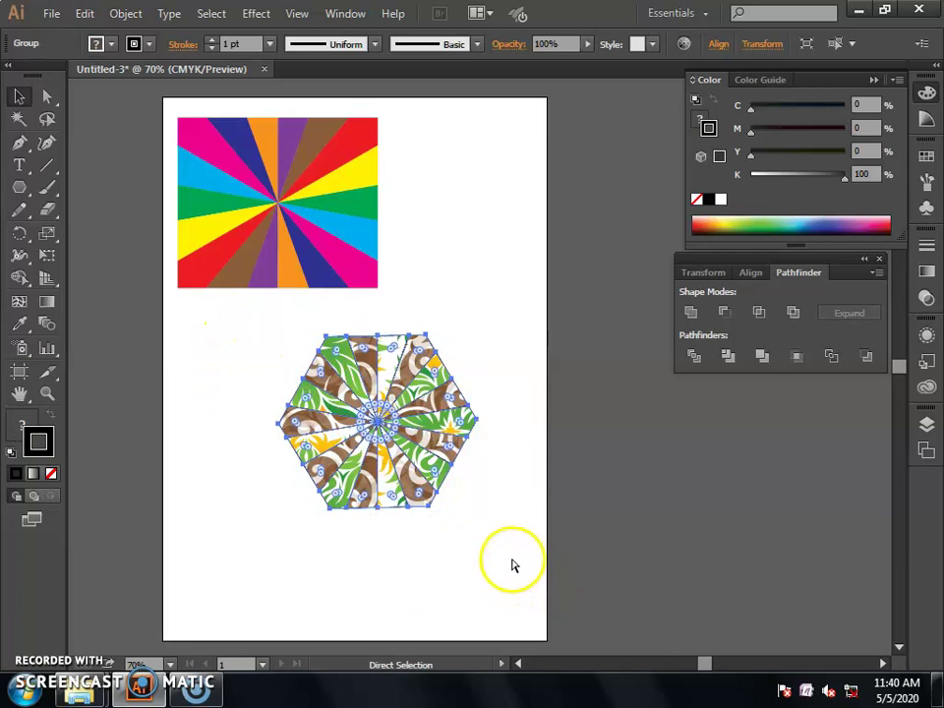
Position the hexagon at the top of the page beside the rainbow square.
drag(386, 438, 485, 202)
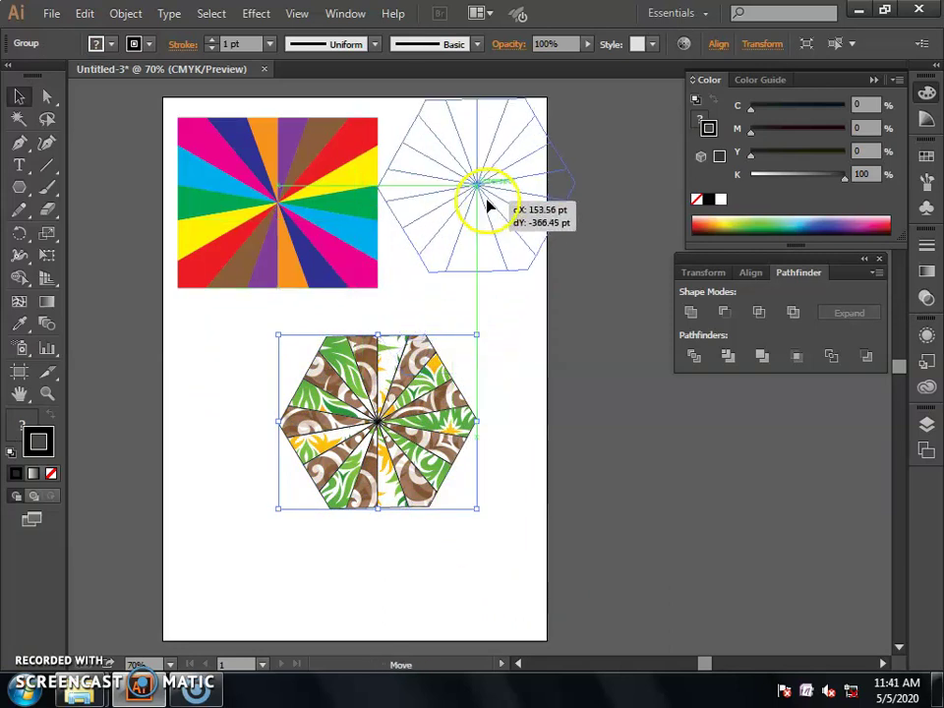
click(341, 234)
drag(377, 204, 348, 209)
drag(248, 242, 236, 248)
drag(471, 211, 434, 236)
click(438, 435)
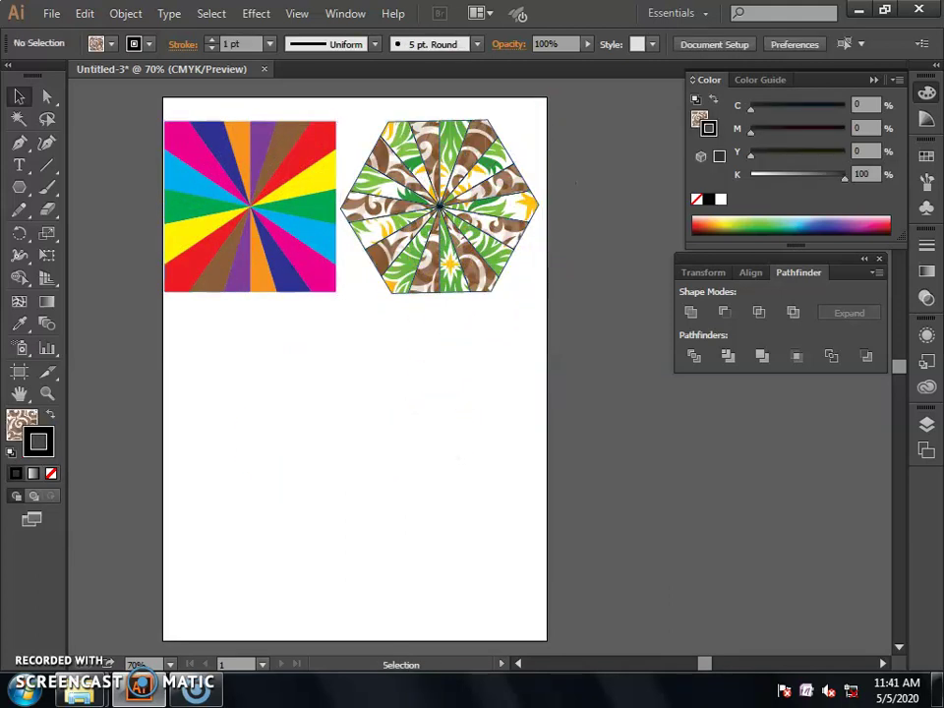
Set the fill colour to None.
click(20, 421)
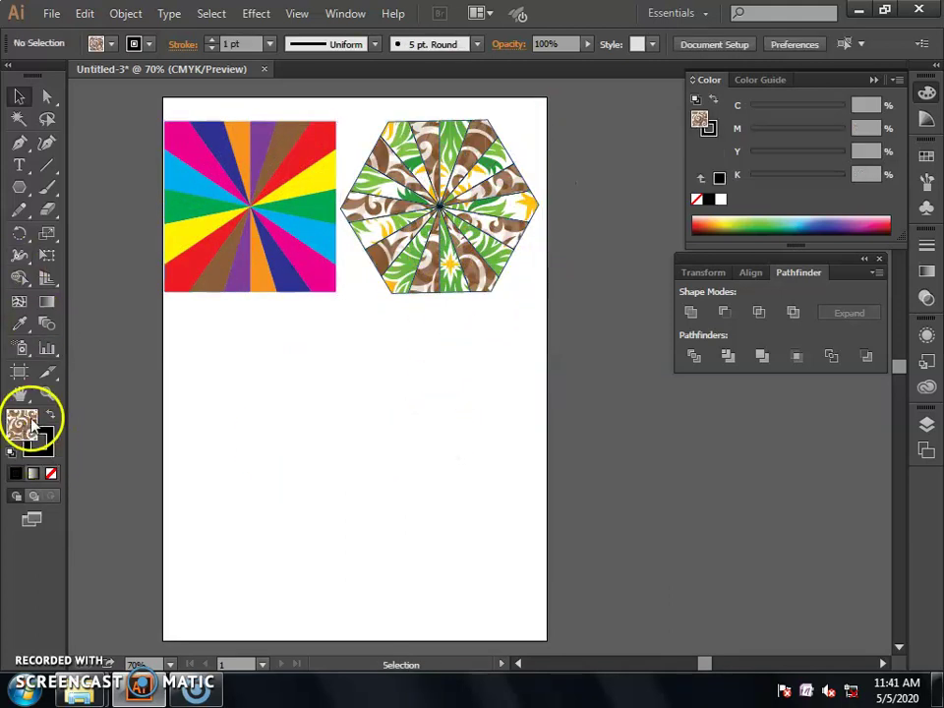
click(52, 475)
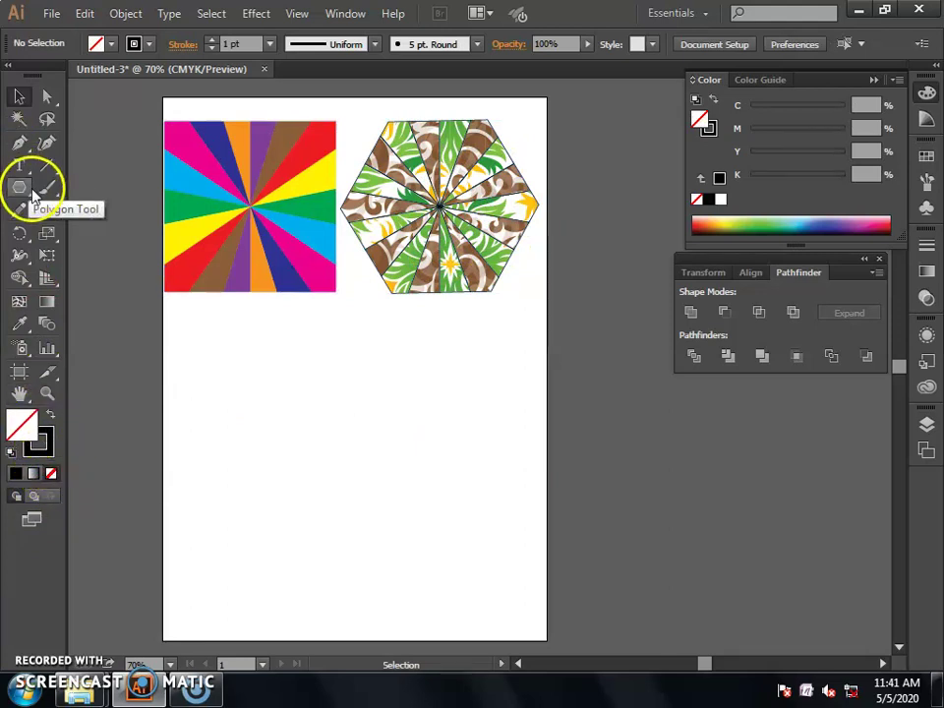
mouse_move(19, 187)
mouse_down()
mouse_move(71, 258)
mouse_move(89, 234)
mouse_up()
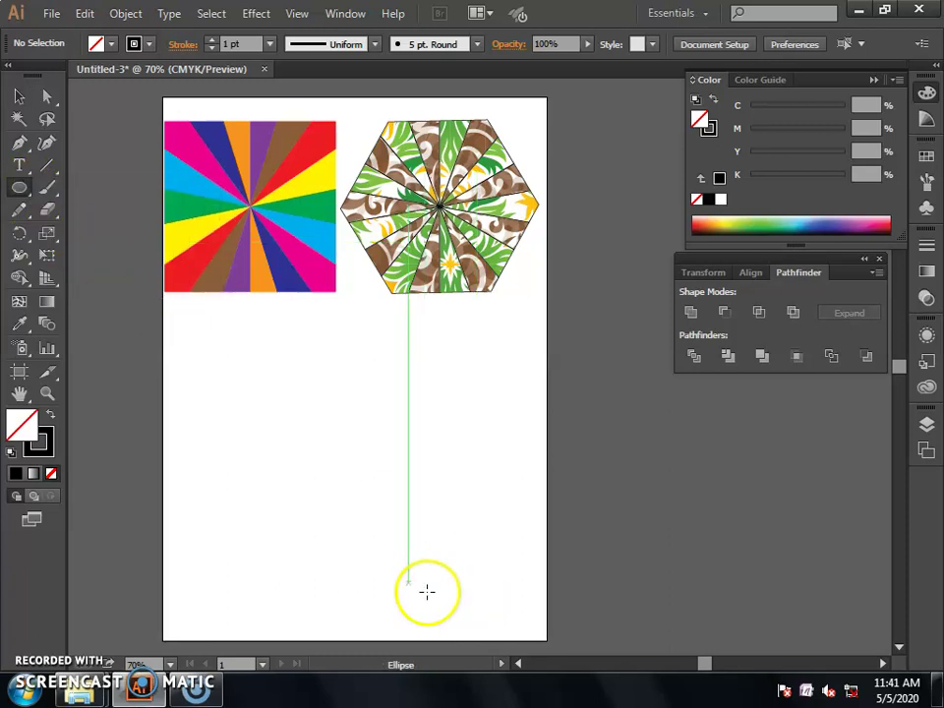
Draw a roughly 245 pt circle below the artwork, nudge it up-left, and isolate it.
drag(305, 424, 477, 607)
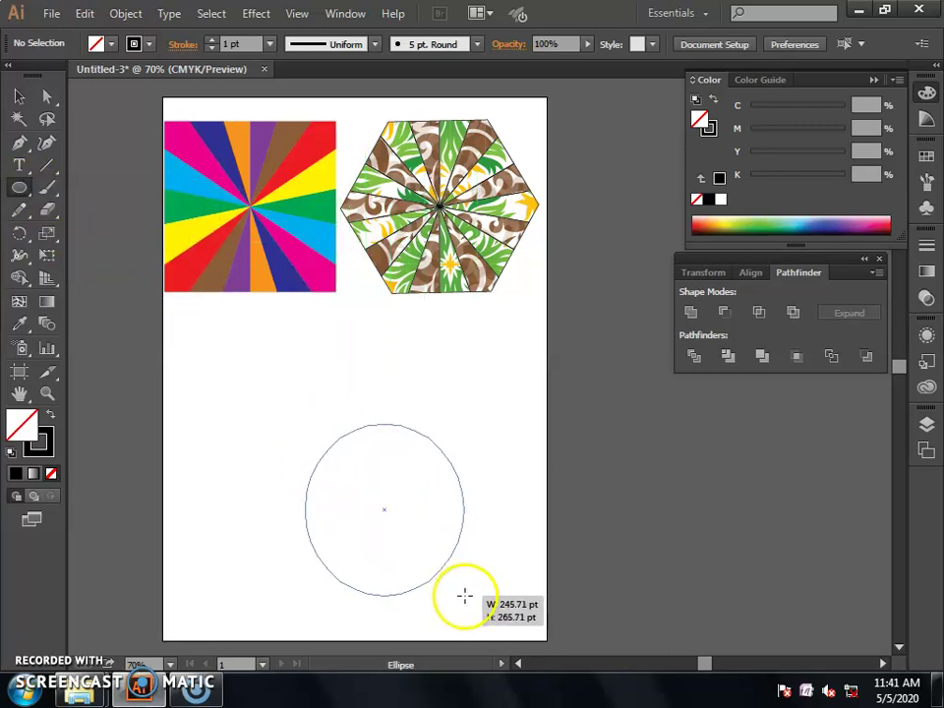
click(18, 96)
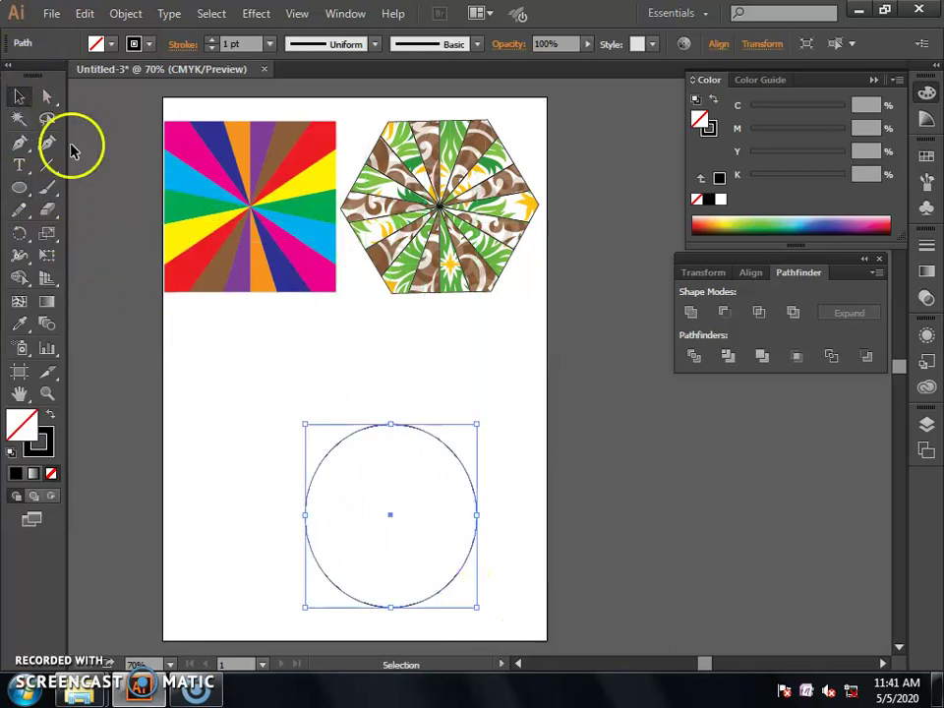
drag(375, 430, 324, 392)
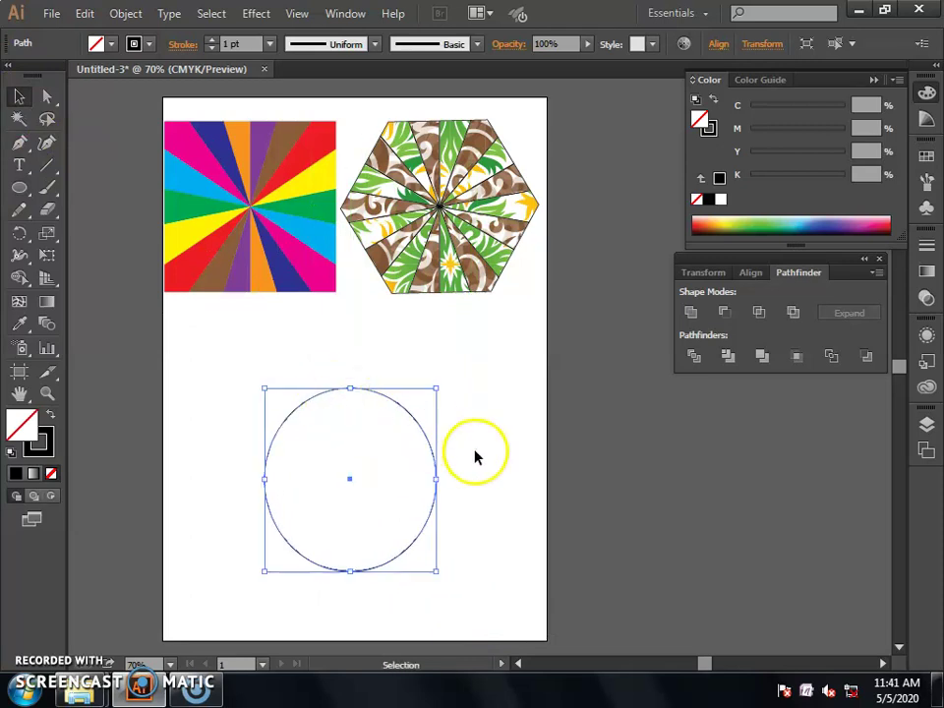
click(344, 427)
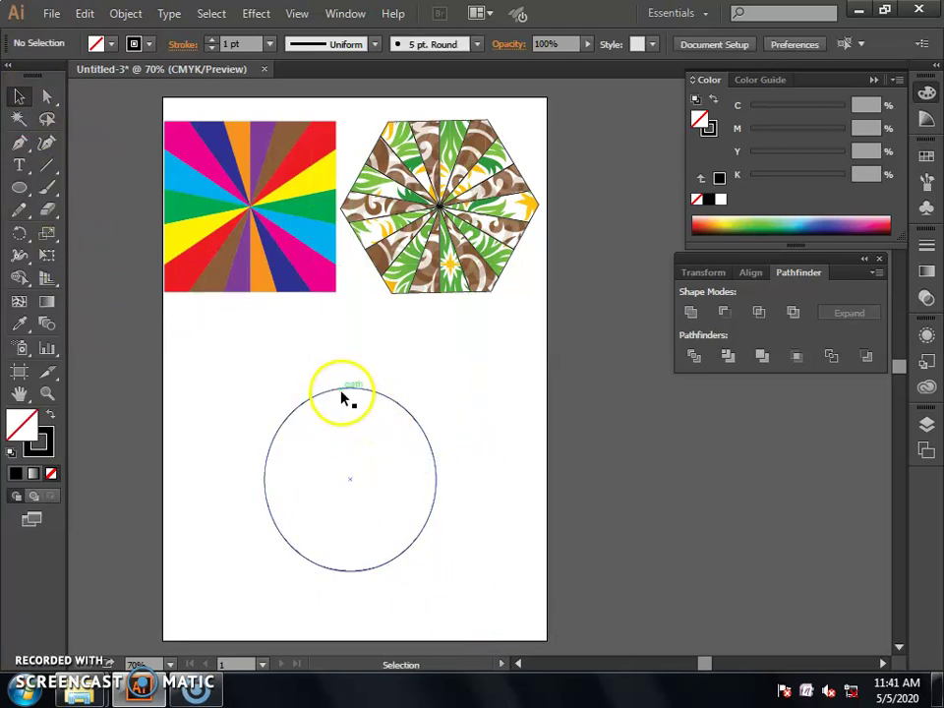
double_click(344, 398)
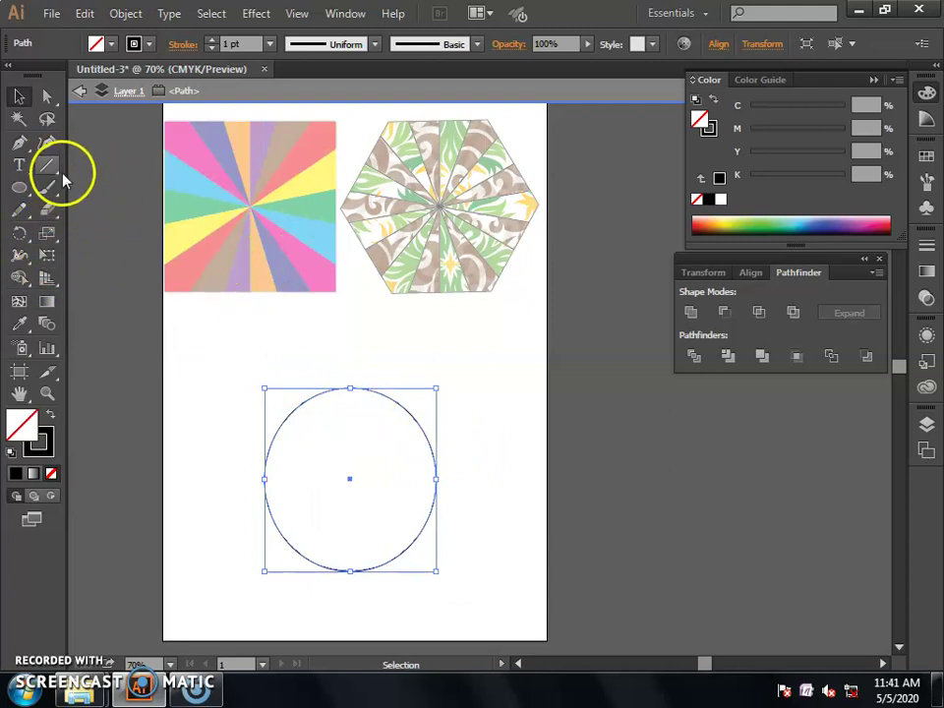
Draw a hooked S-curve with the Pen from the circle's centre up past its top edge.
click(28, 150)
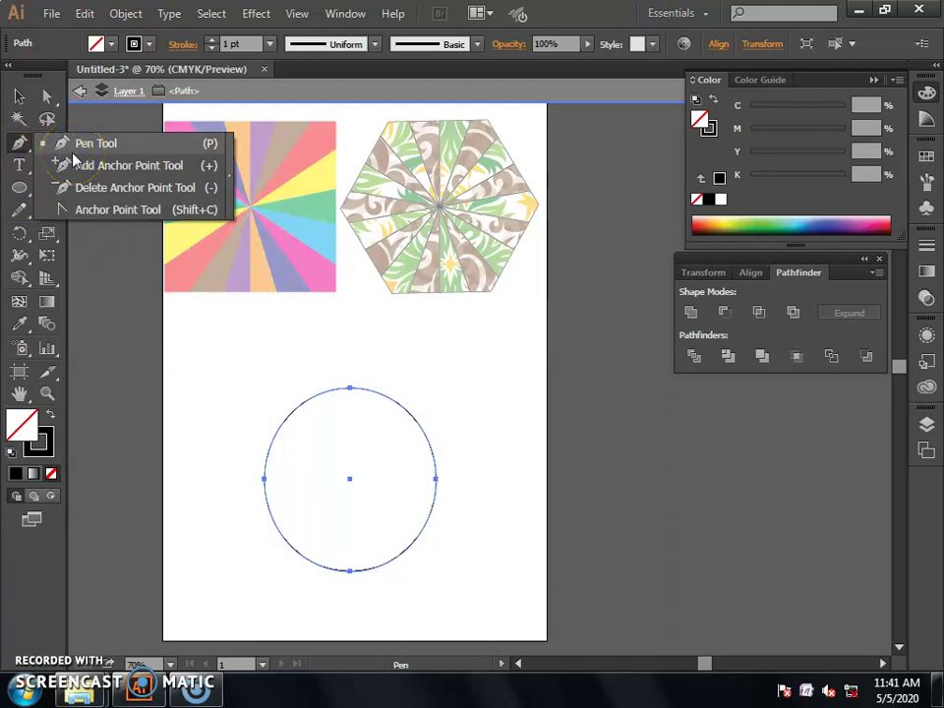
click(74, 147)
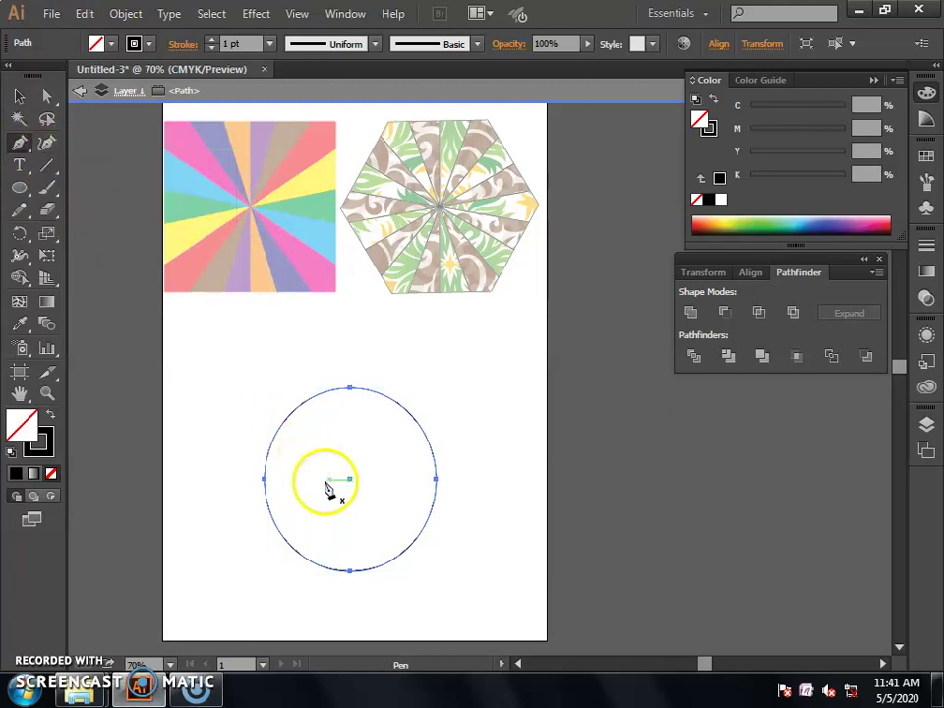
mouse_move(349, 480)
mouse_down()
mouse_move(332, 449)
mouse_move(348, 496)
mouse_move(348, 431)
mouse_up()
key(ctrl+z)
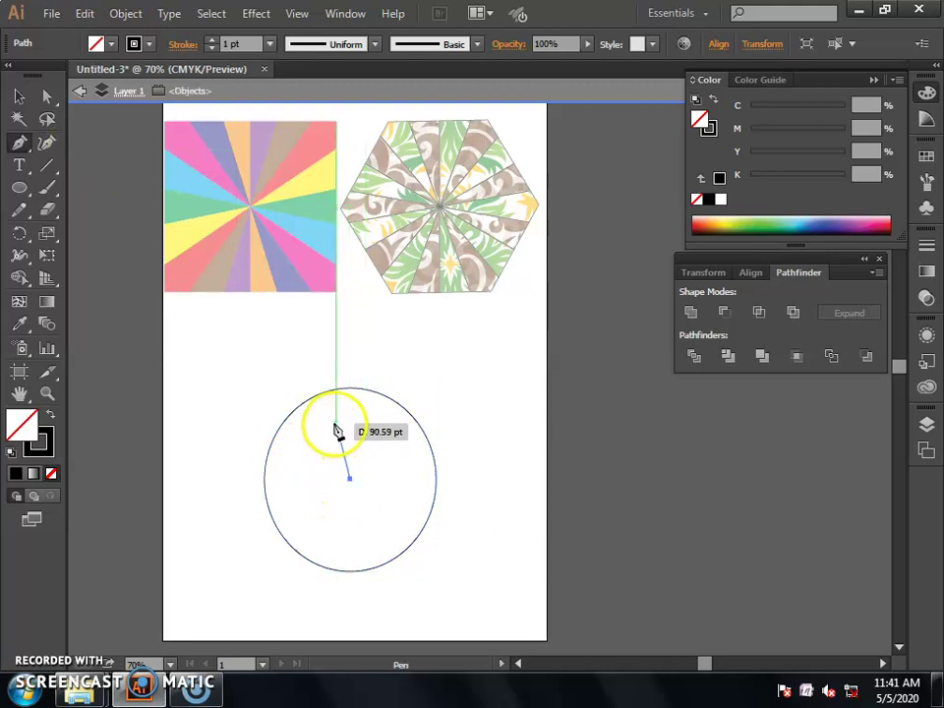
mouse_move(350, 424)
mouse_down()
mouse_move(377, 413)
mouse_move(365, 409)
mouse_move(374, 400)
mouse_up()
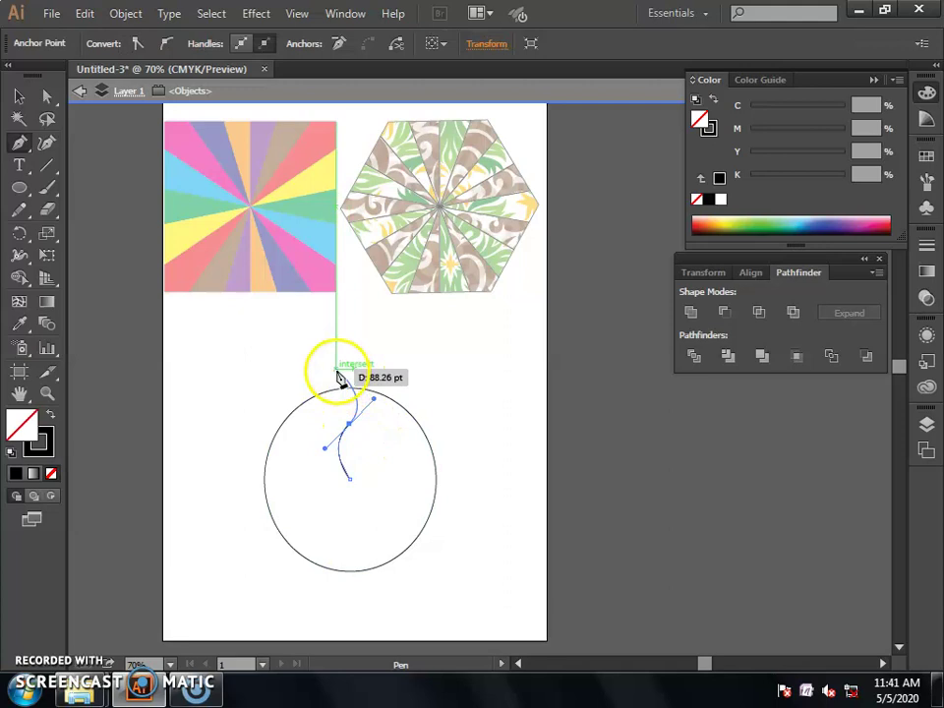
click(333, 371)
mouse_move(358, 340)
mouse_down()
mouse_move(373, 358)
mouse_move(401, 344)
mouse_move(369, 382)
mouse_up()
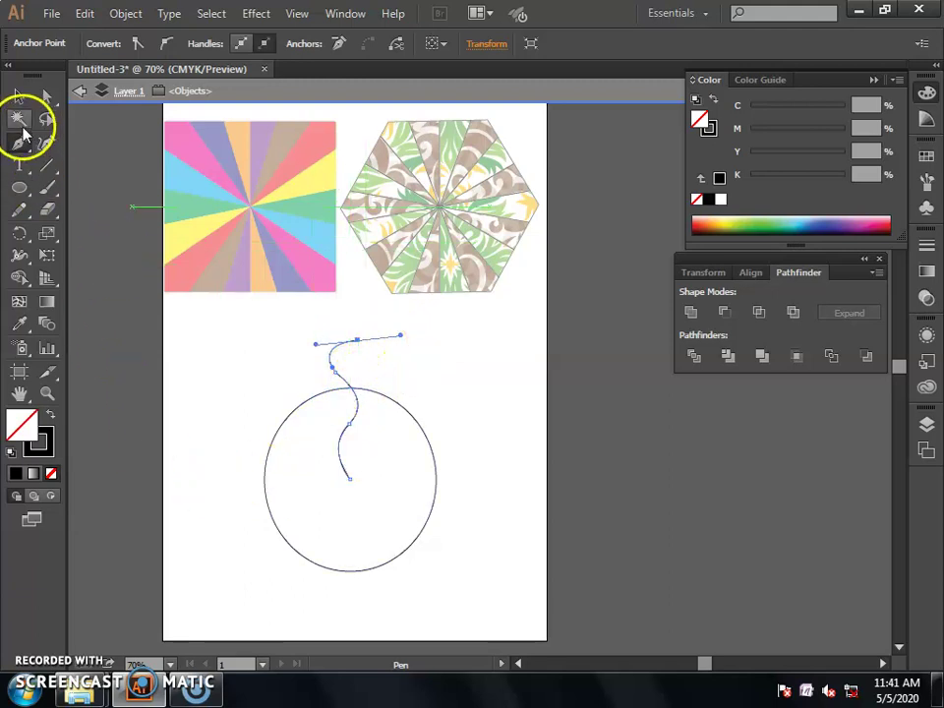
click(19, 97)
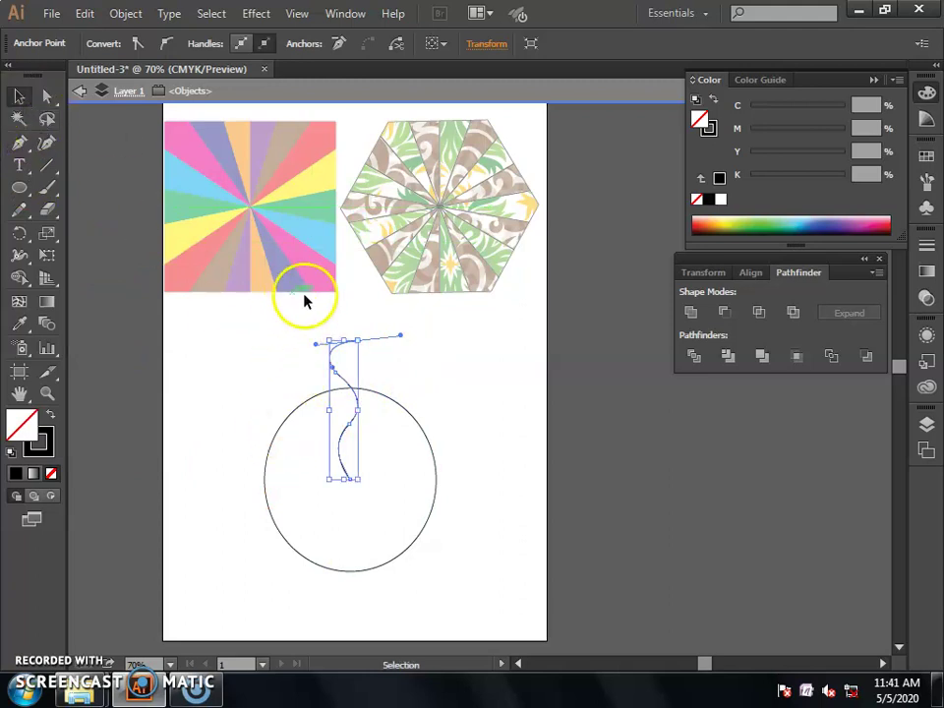
key(a)
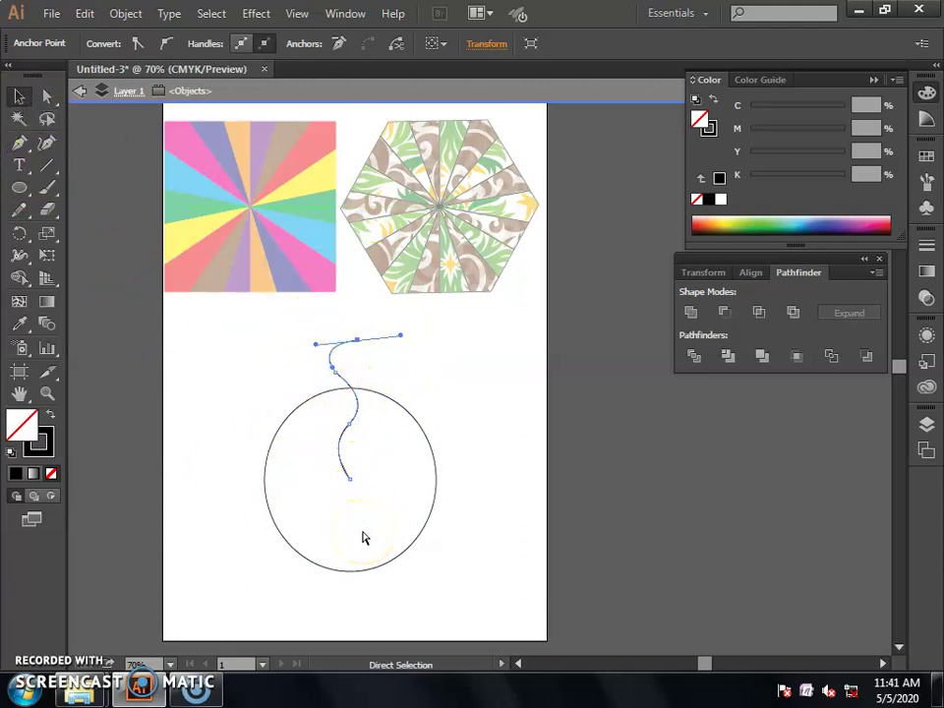
key(v)
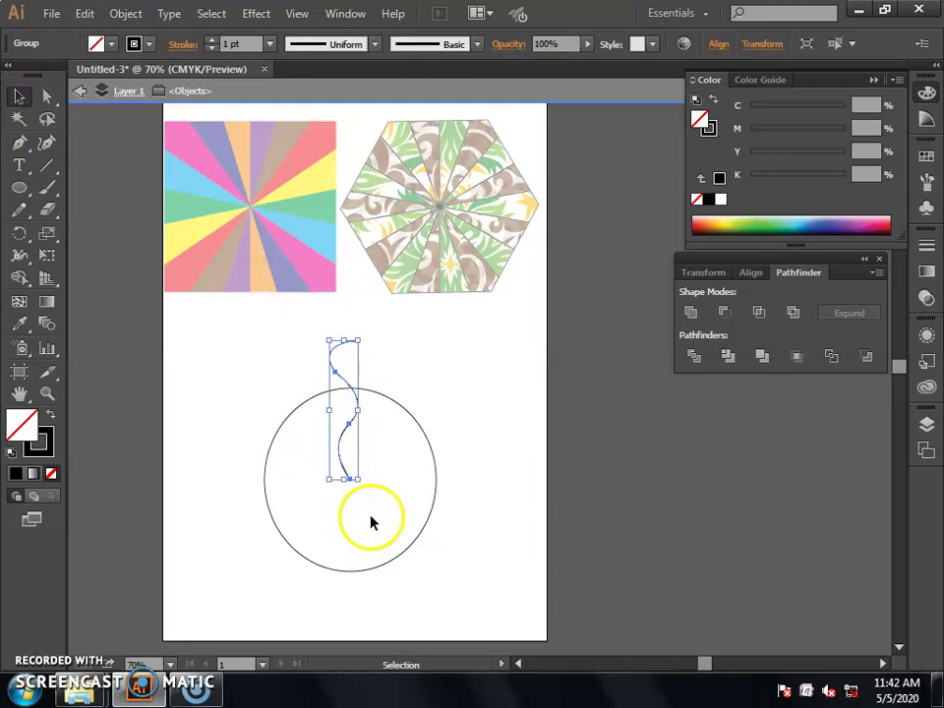
Repeat 20° rotated copies of the curve around its bottom end, then select all curves and circle.
click(18, 233)
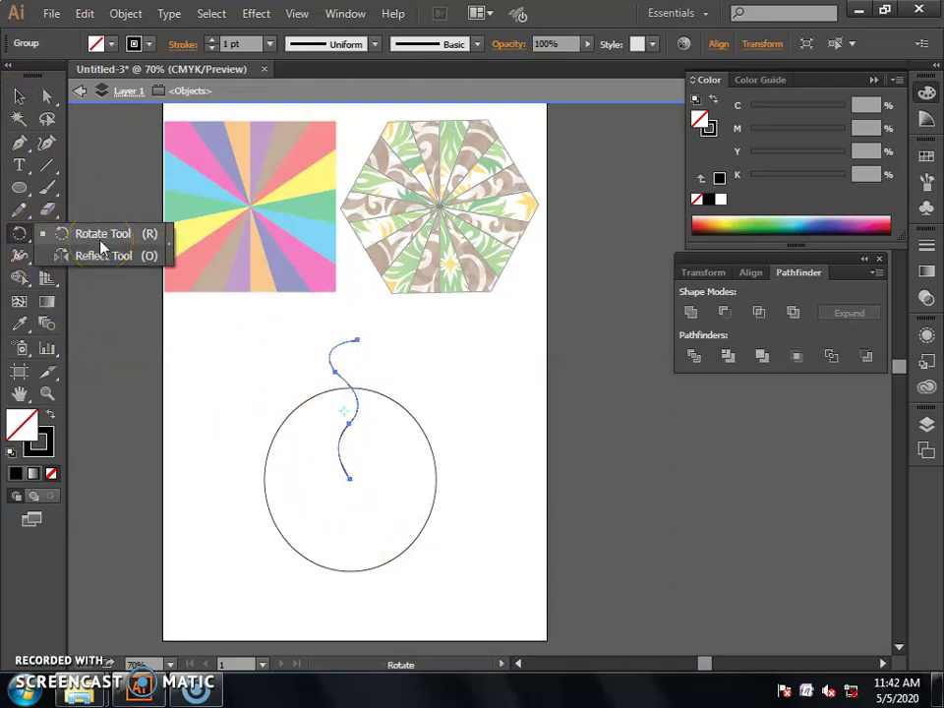
click(103, 241)
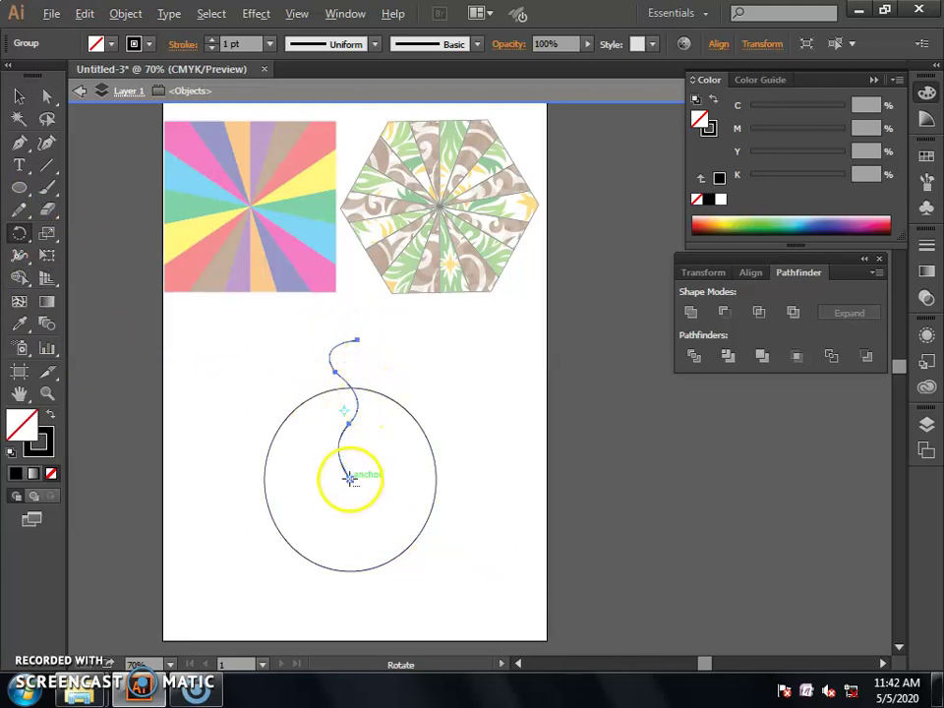
alt+click(349, 478)
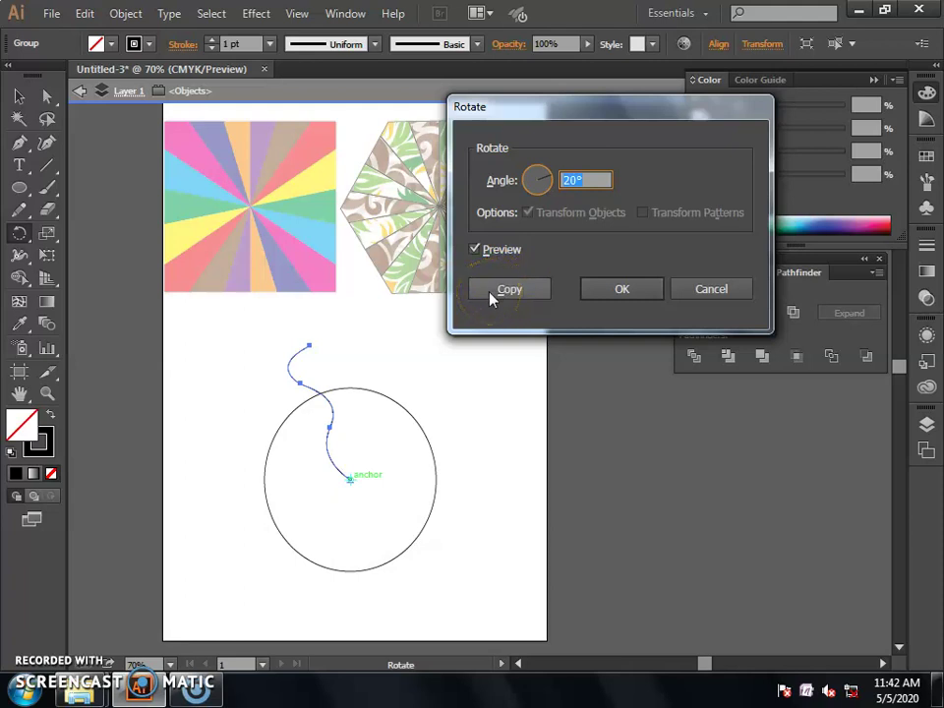
click(491, 295)
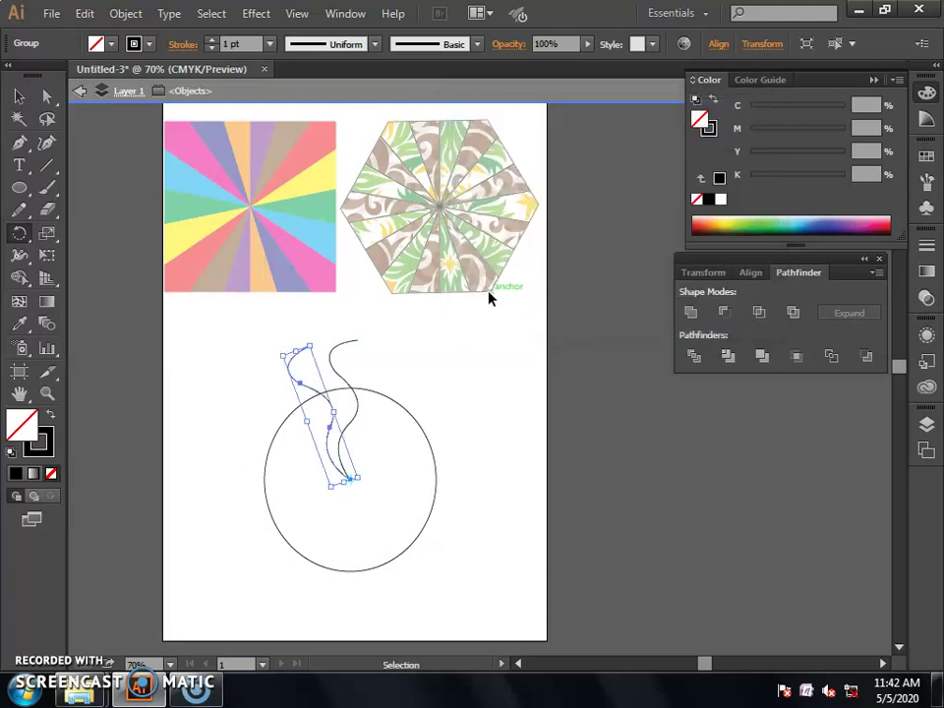
key(ctrl+d)
key(ctrl+d)
key(ctrl+d)
key(ctrl+d)
key(ctrl+d)
key(ctrl+d)
key(ctrl+d)
key(ctrl+d)
key(ctrl+d)
key(ctrl+d)
key(ctrl+d)
key(ctrl+d)
key(r)
drag(301, 343, 302, 465)
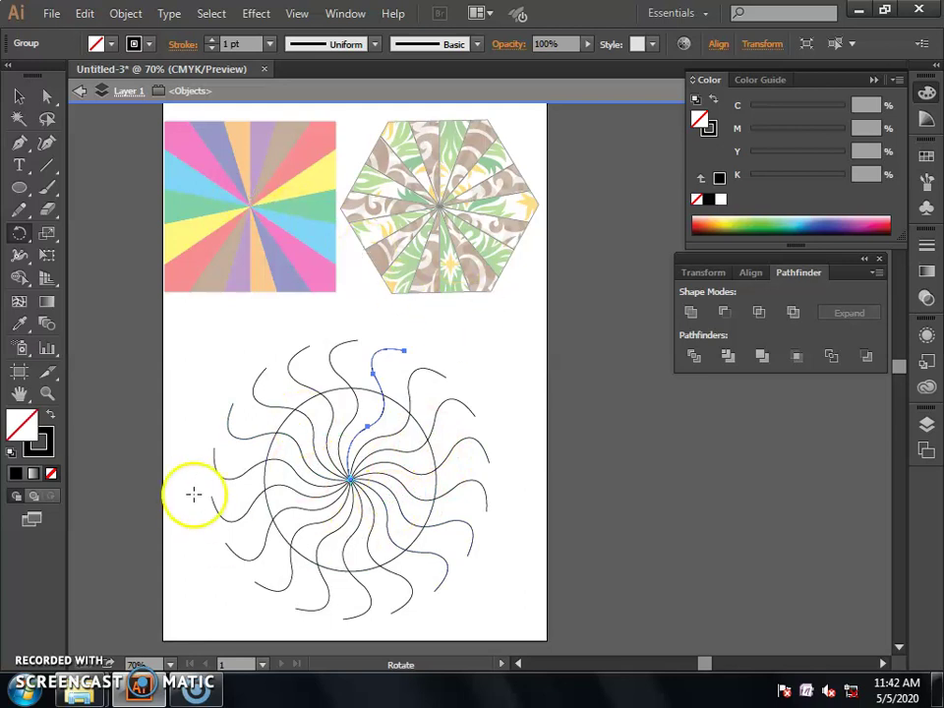
click(19, 96)
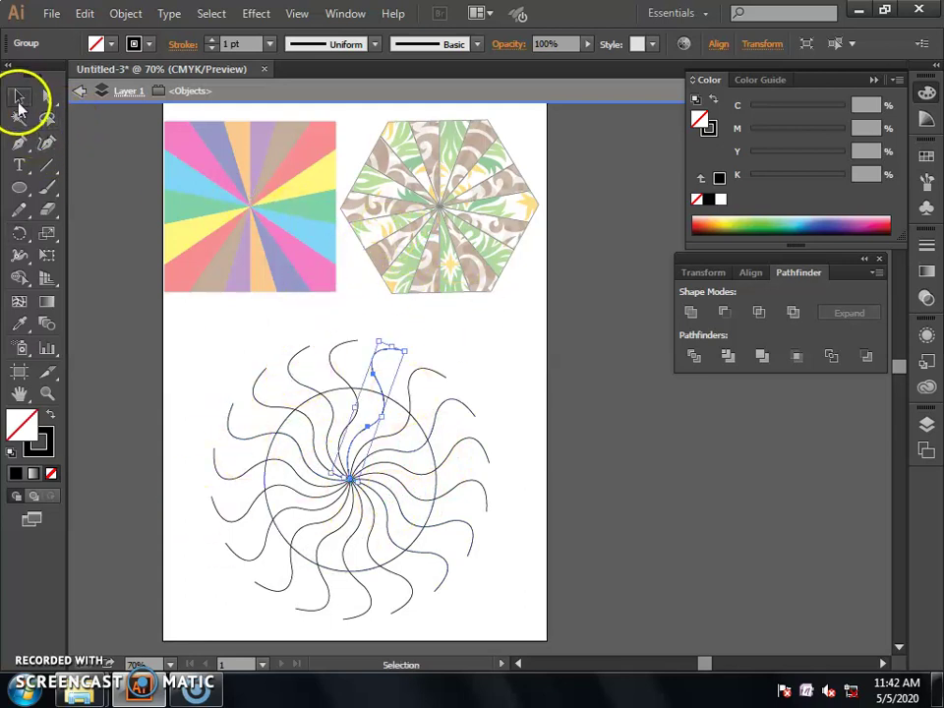
drag(183, 320, 504, 632)
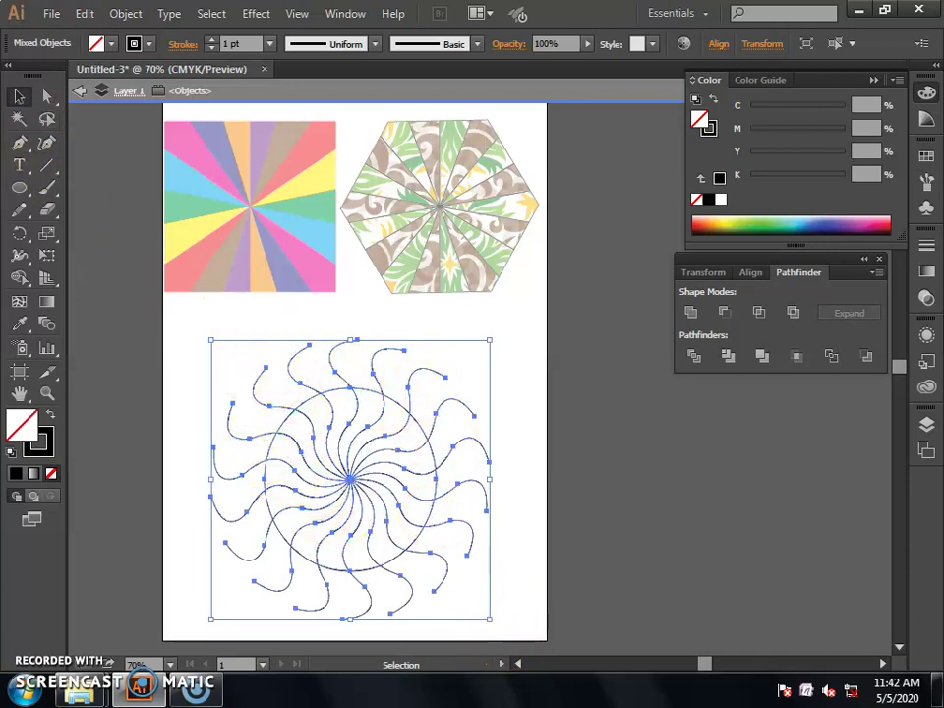
Divide the circle along all the spiral curves with Pathfinder Divide.
click(21, 98)
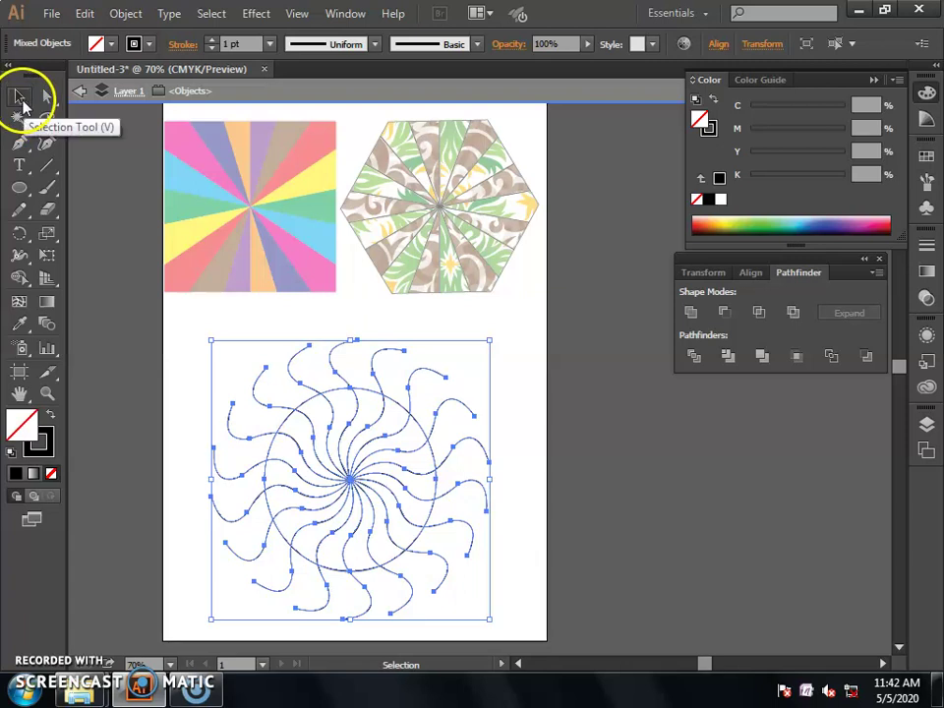
drag(174, 325, 516, 634)
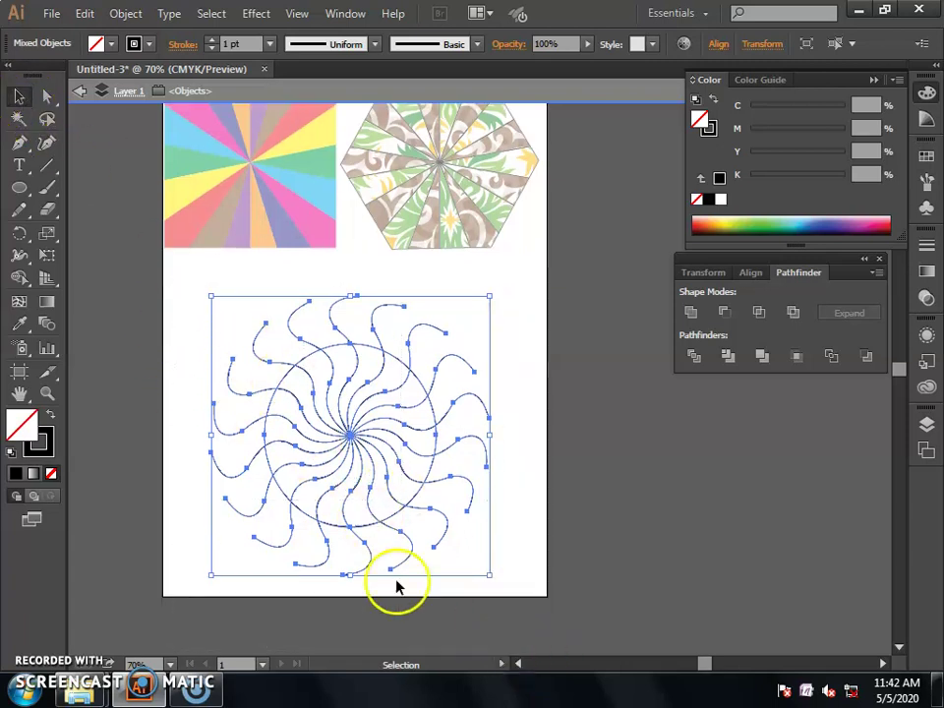
click(692, 356)
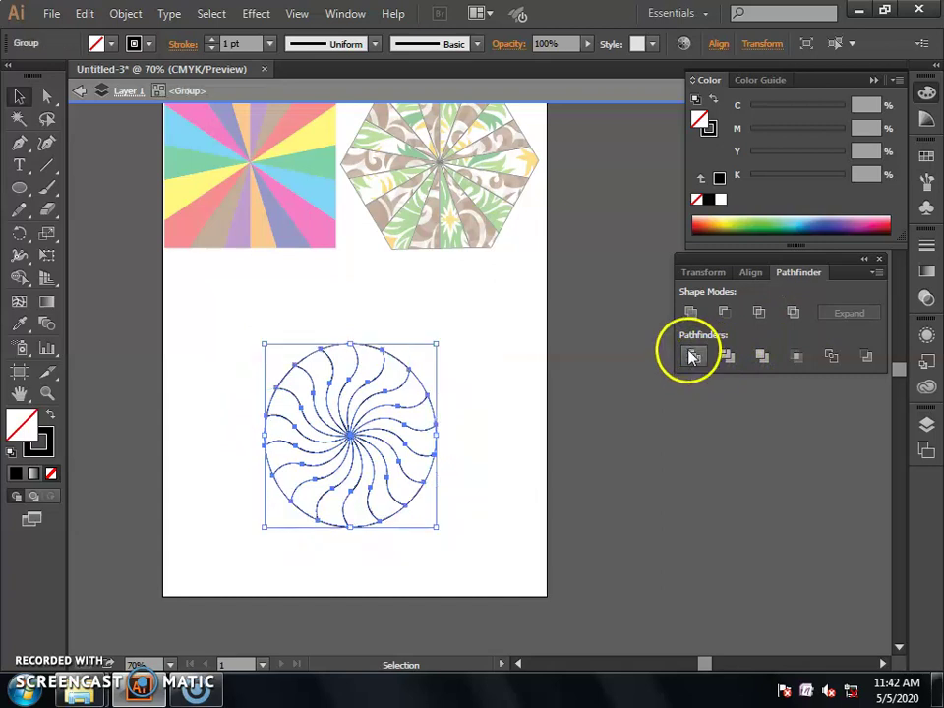
click(462, 339)
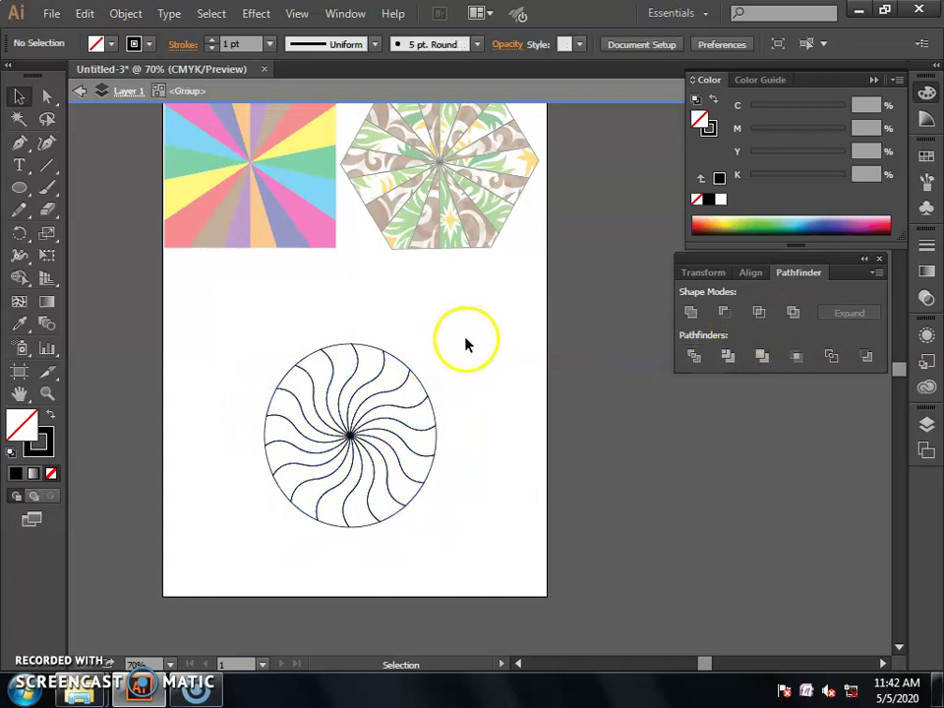
Inside the divided group, select alternate swirl wedges all around the circle.
click(407, 367)
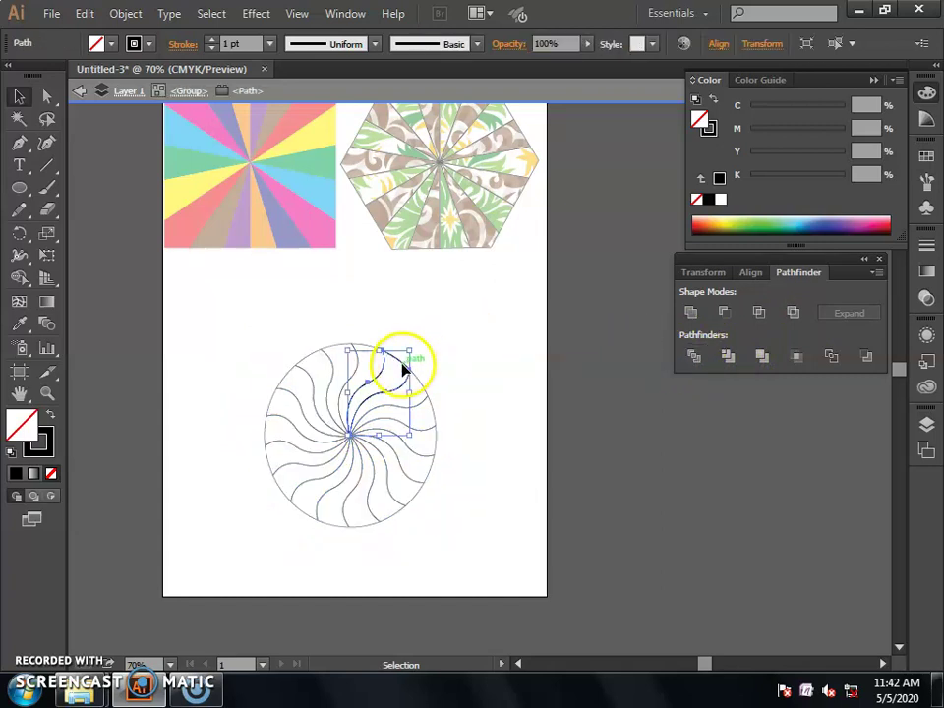
double_click(432, 417)
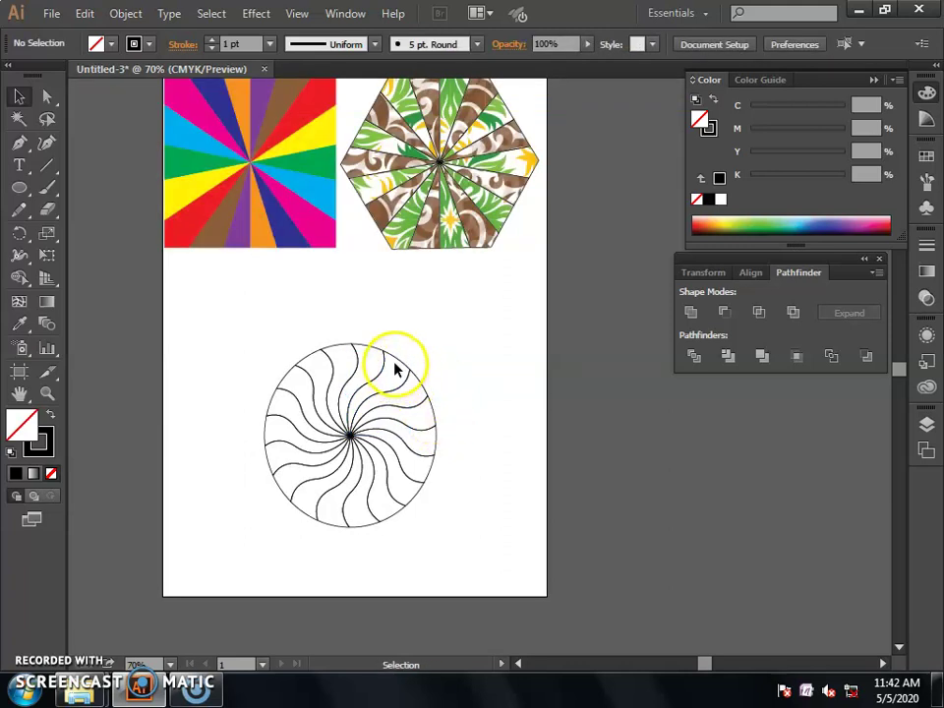
double_click(394, 369)
drag(432, 421, 338, 539)
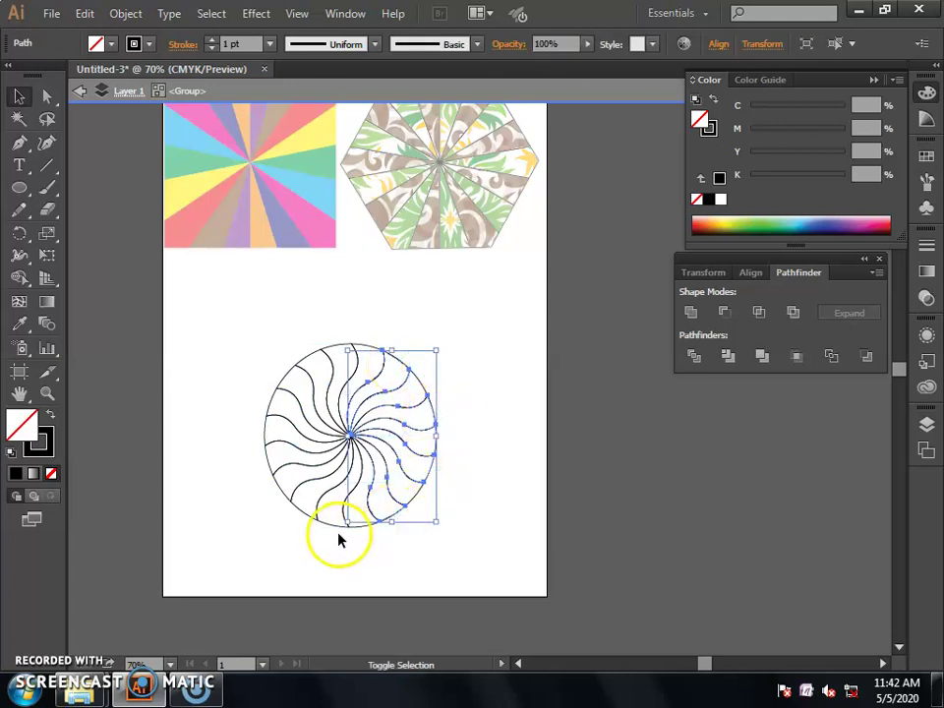
drag(338, 538, 268, 429)
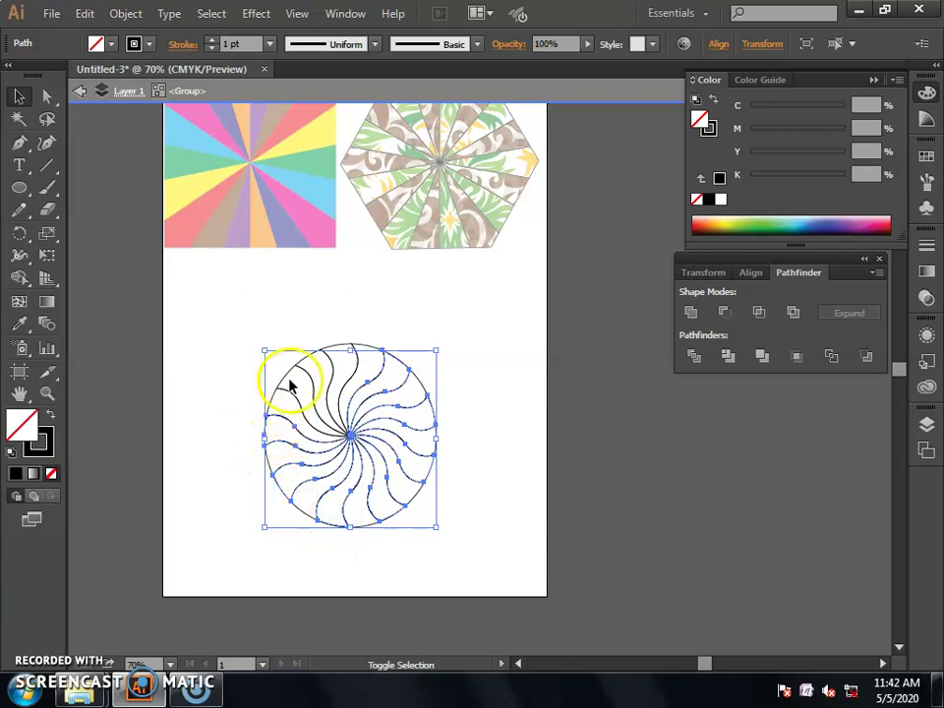
drag(265, 433, 339, 346)
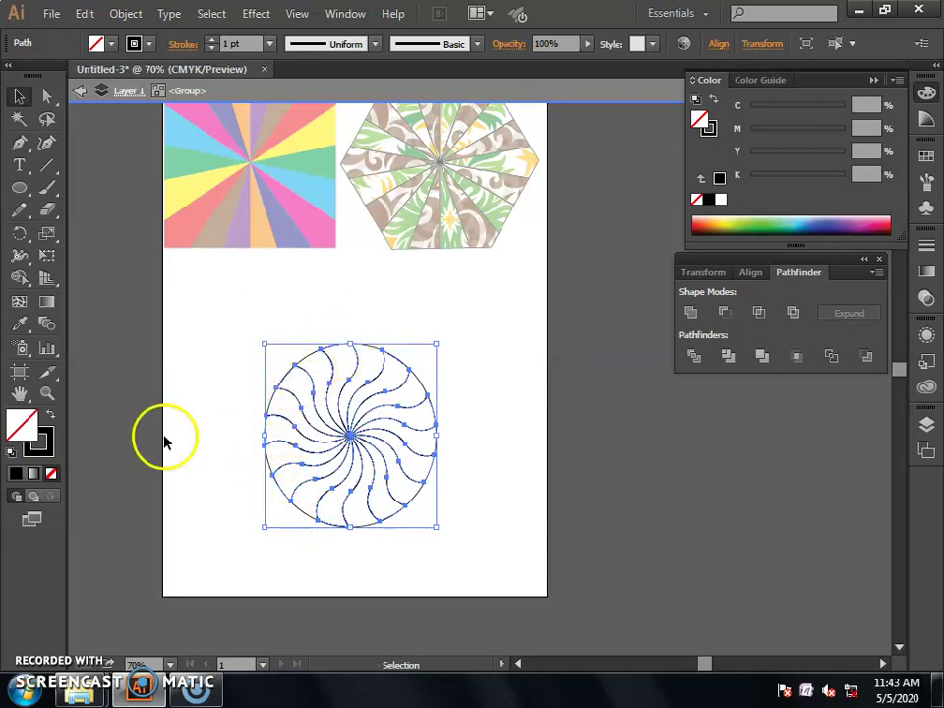
Fill the selected alternate wedges red.
click(111, 45)
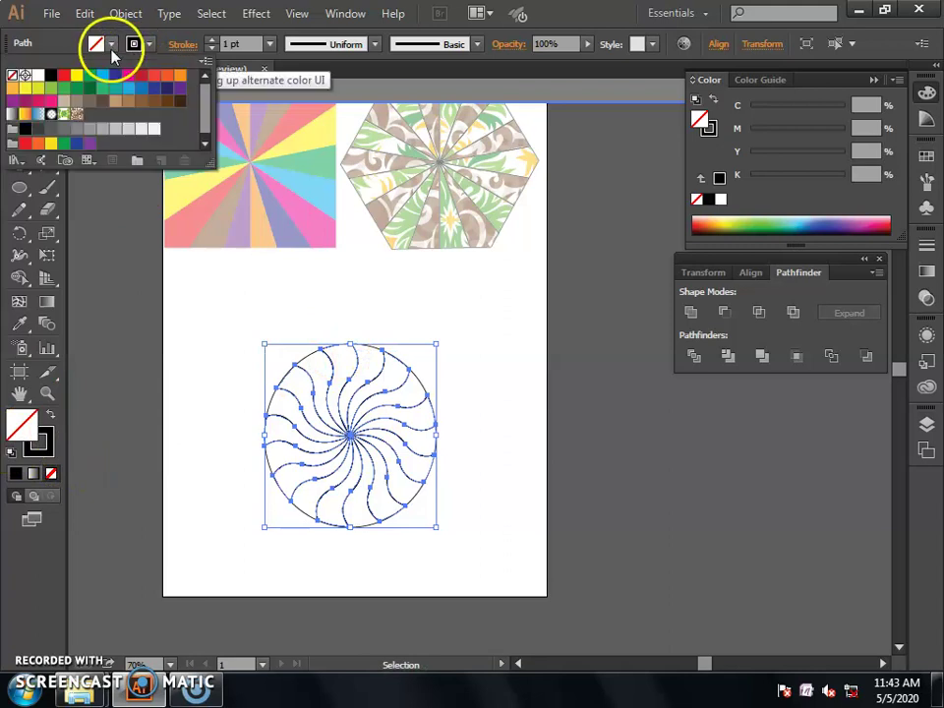
click(63, 74)
click(476, 379)
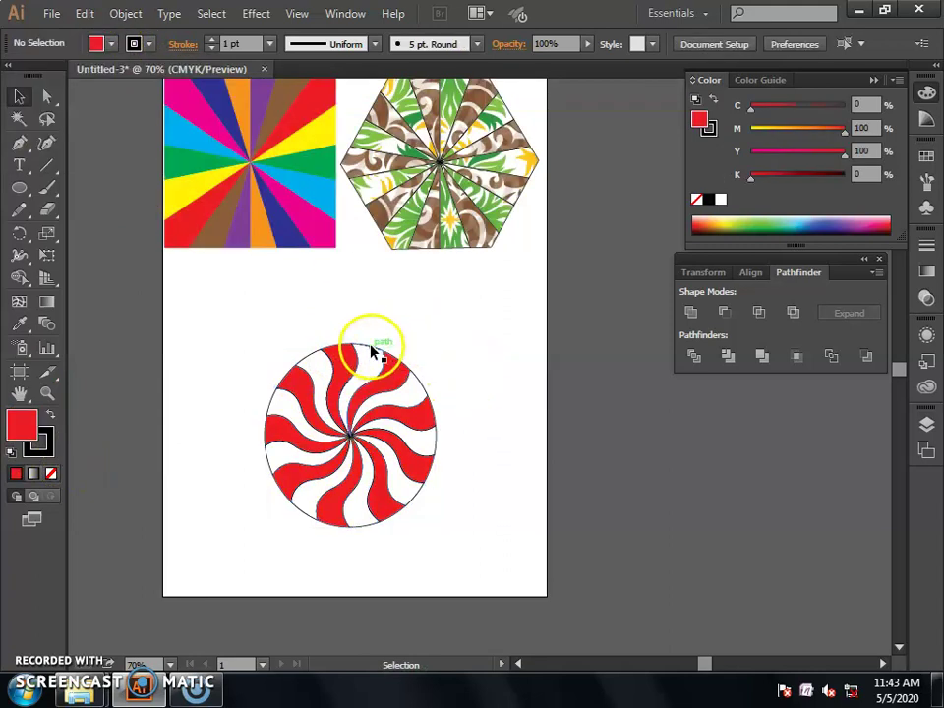
Select all the remaining white wedges and fill them yellow.
double_click(402, 366)
click(402, 368)
shift+click(427, 408)
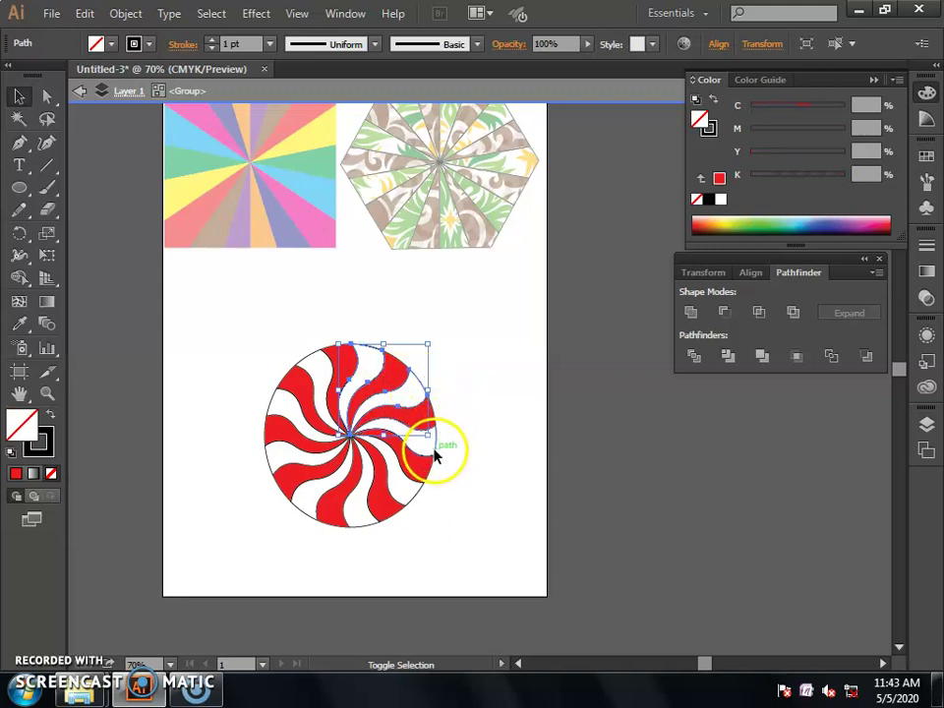
shift+click(410, 503)
shift+click(364, 523)
shift+click(301, 519)
shift+click(275, 472)
shift+click(273, 404)
shift+click(311, 361)
shift+click(385, 425)
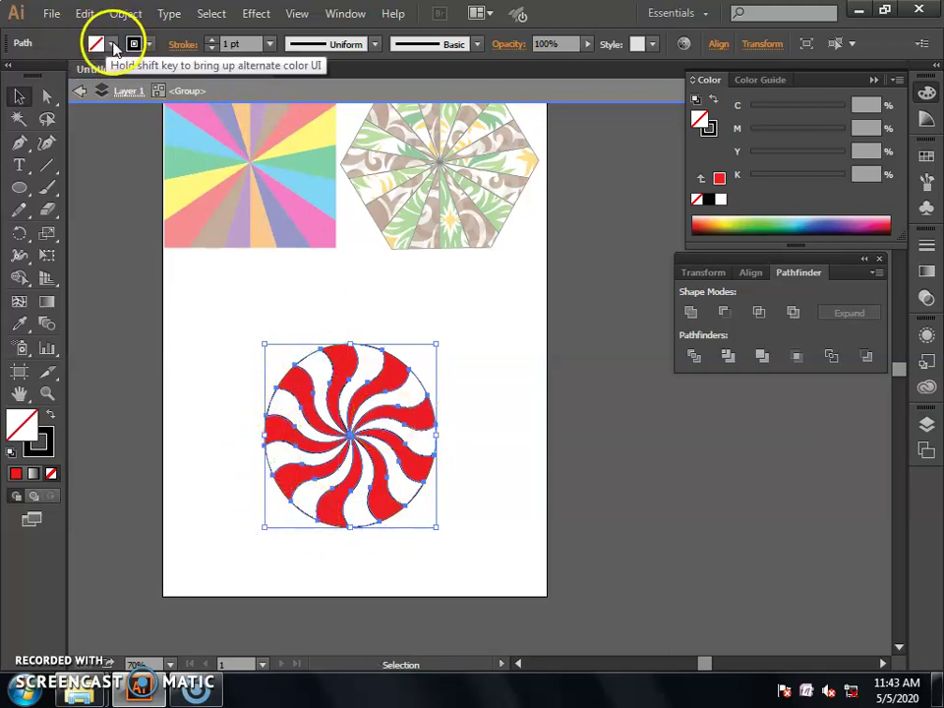
click(99, 44)
click(76, 76)
click(475, 422)
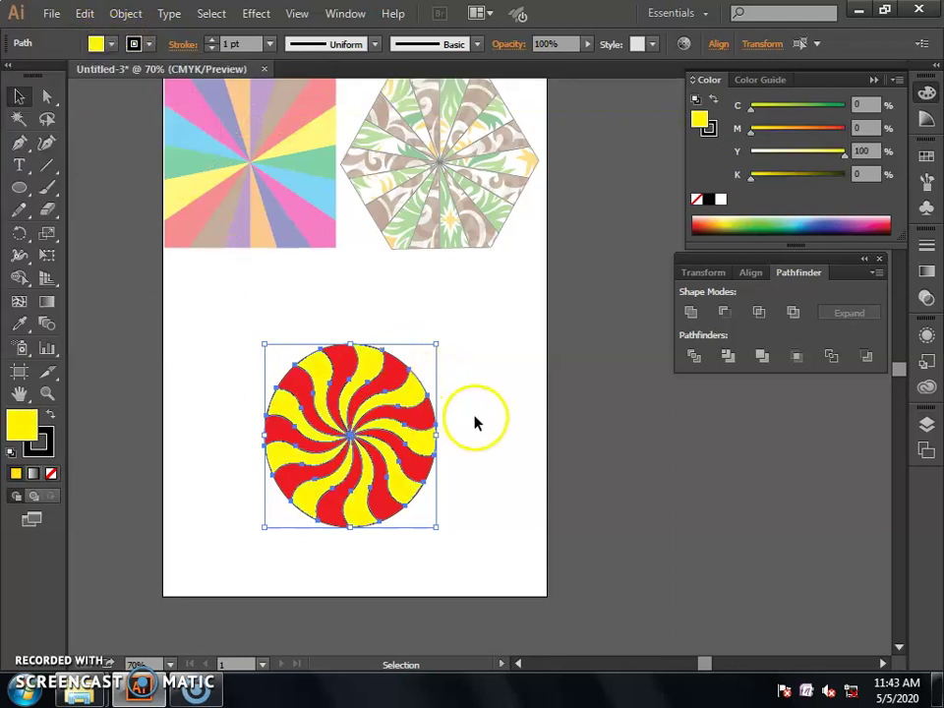
Set the whole swirl circle's stroke to None to remove the black outlines.
drag(236, 312, 486, 587)
click(39, 442)
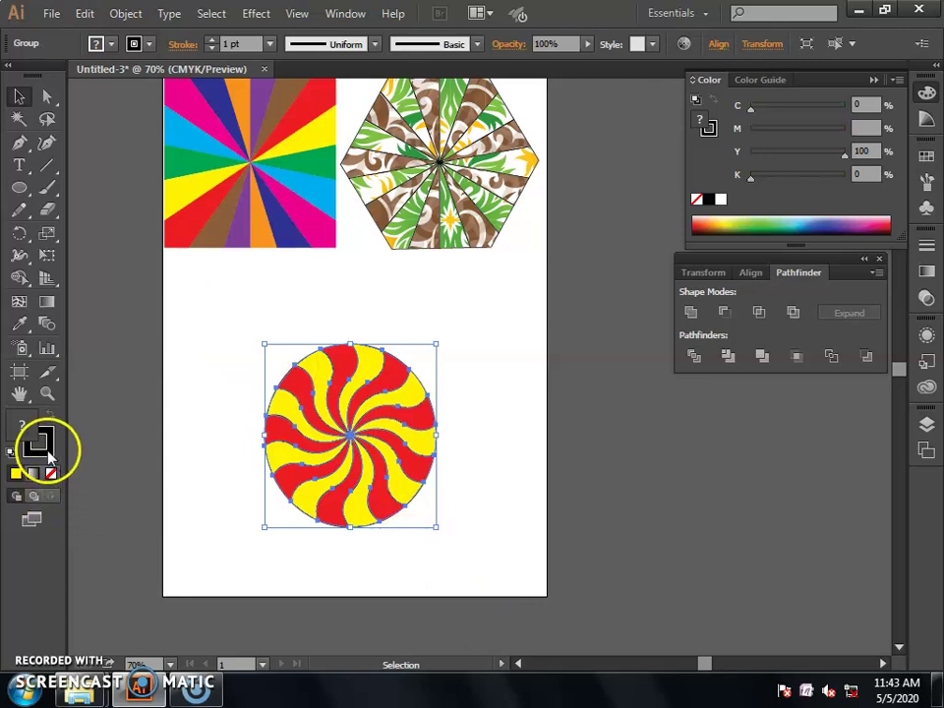
click(51, 473)
click(423, 588)
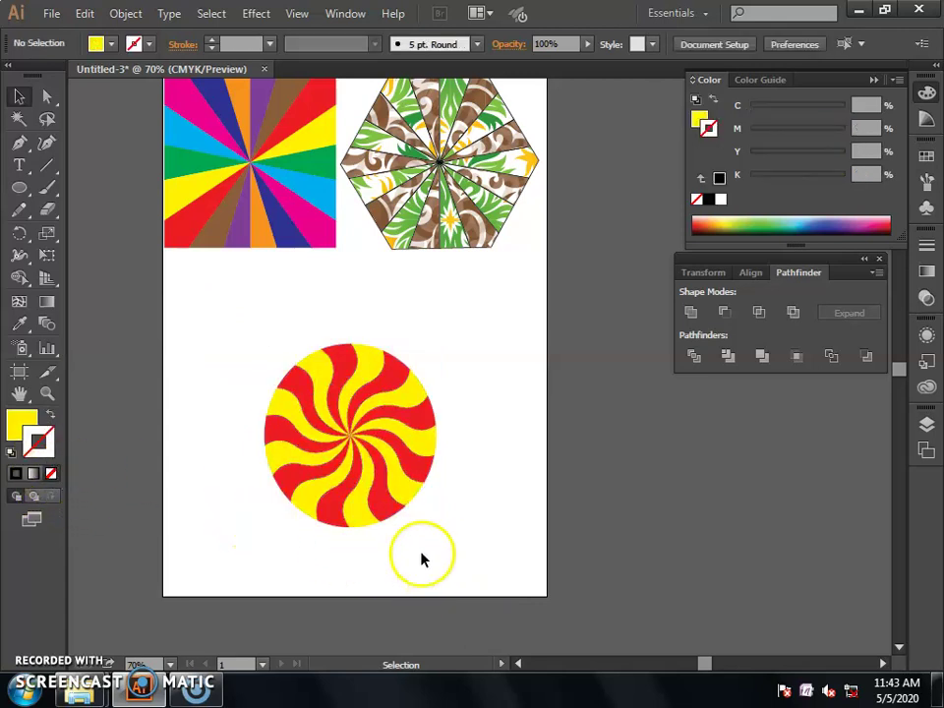
Enlarge the candy swirl circle and position it below the other designs.
drag(310, 337, 495, 542)
drag(207, 300, 487, 569)
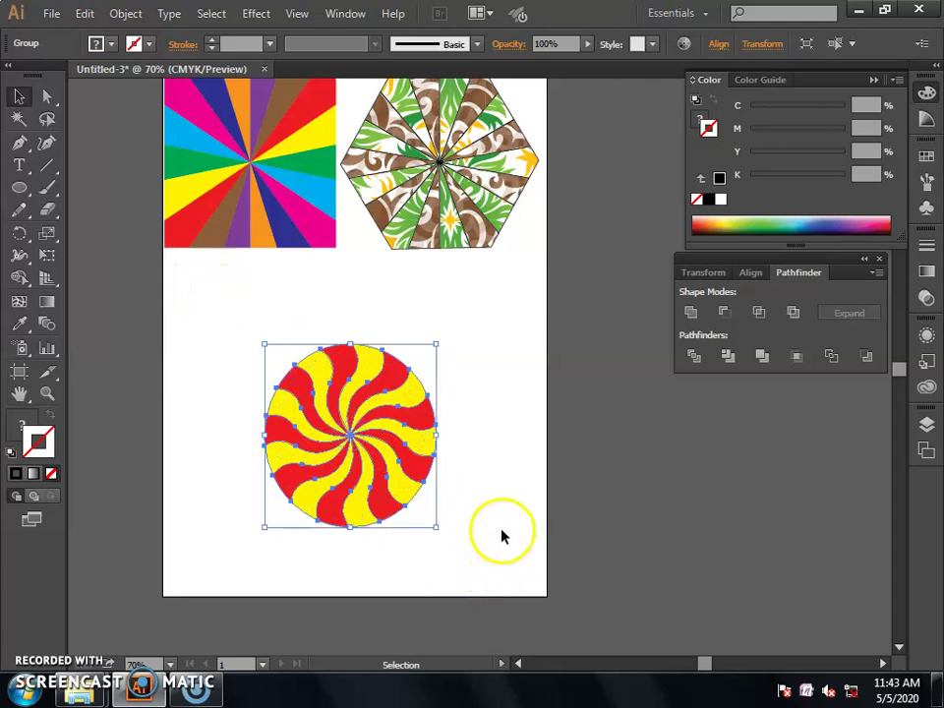
drag(351, 428, 358, 448)
drag(441, 553, 489, 590)
drag(384, 515, 360, 492)
drag(416, 228, 424, 240)
Move the rainbow square and hexagon down side by side, resizing each slightly.
drag(253, 222, 263, 258)
drag(438, 189, 437, 223)
drag(549, 292, 539, 278)
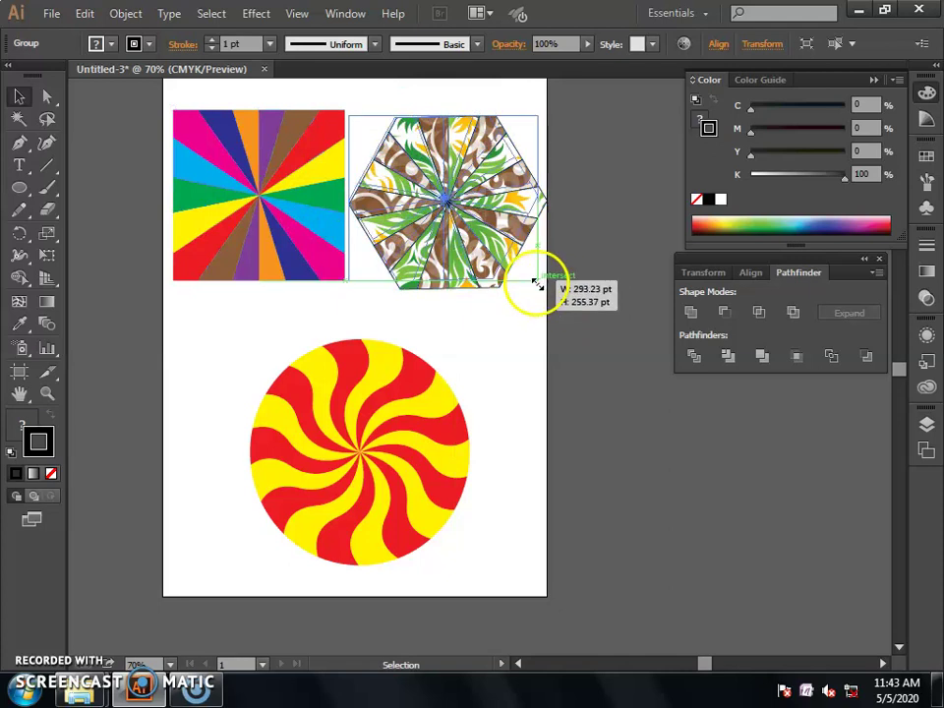
drag(455, 223, 455, 238)
click(265, 206)
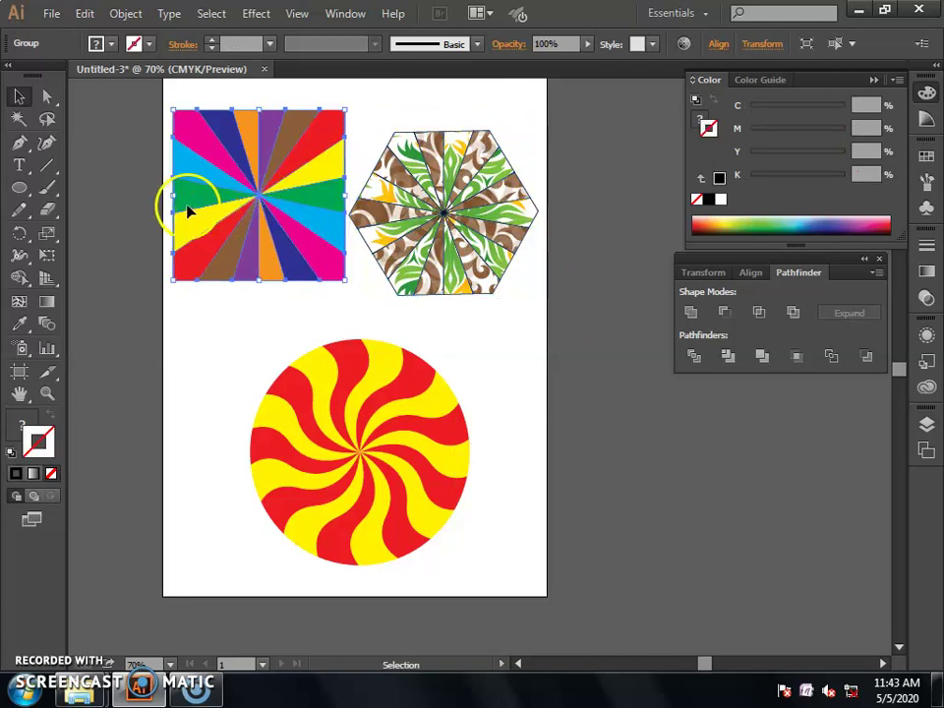
drag(173, 197, 165, 196)
drag(267, 254, 267, 271)
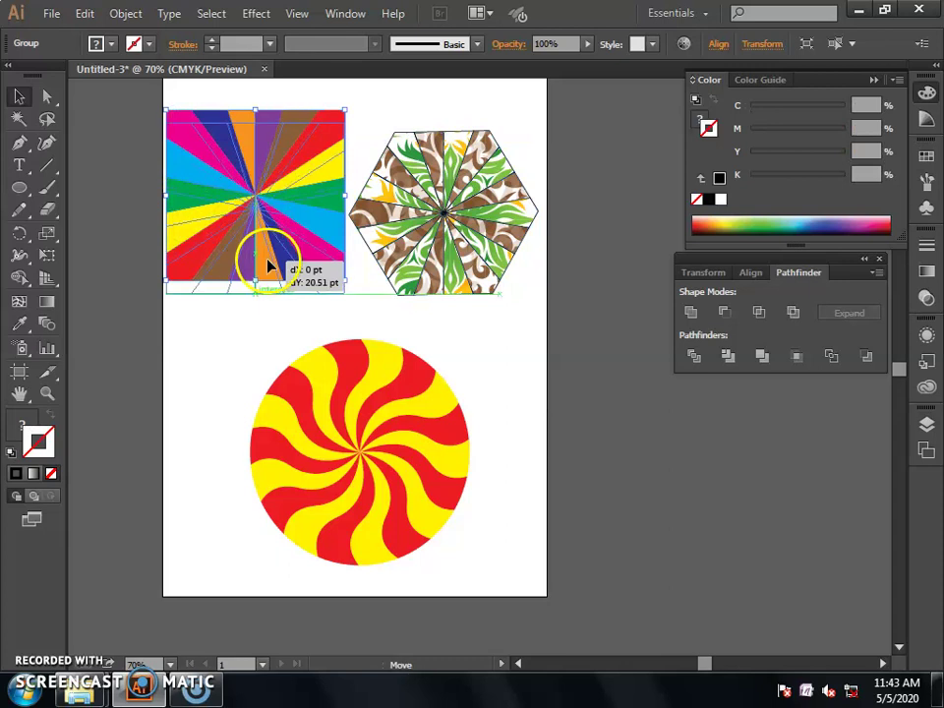
Nudge the candy circle up slightly, deselect everything, and minimize Illustrator to the desktop.
click(362, 388)
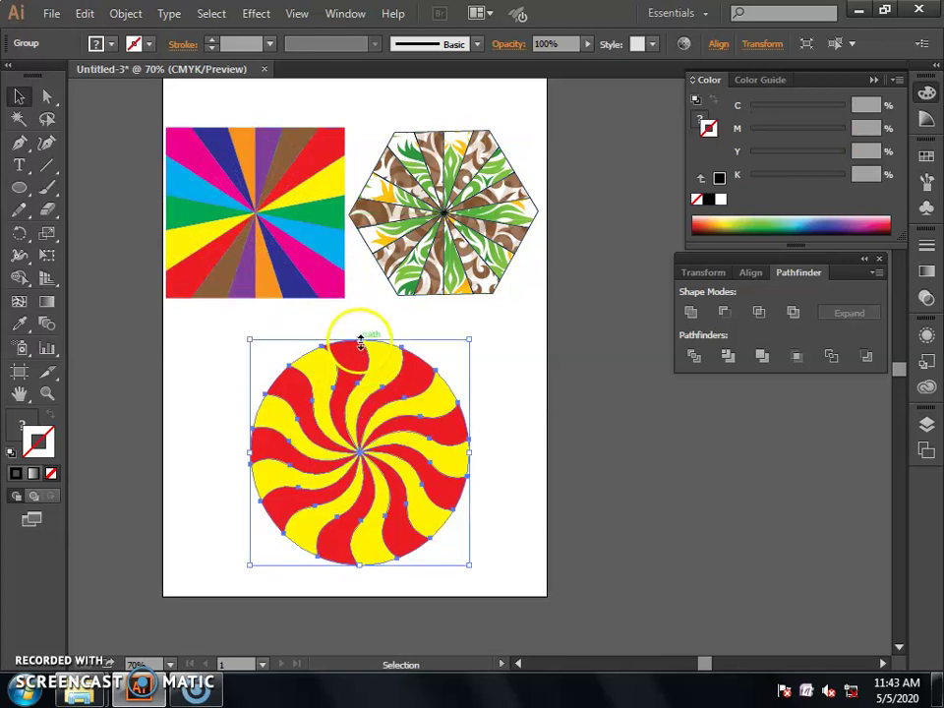
drag(362, 388, 362, 382)
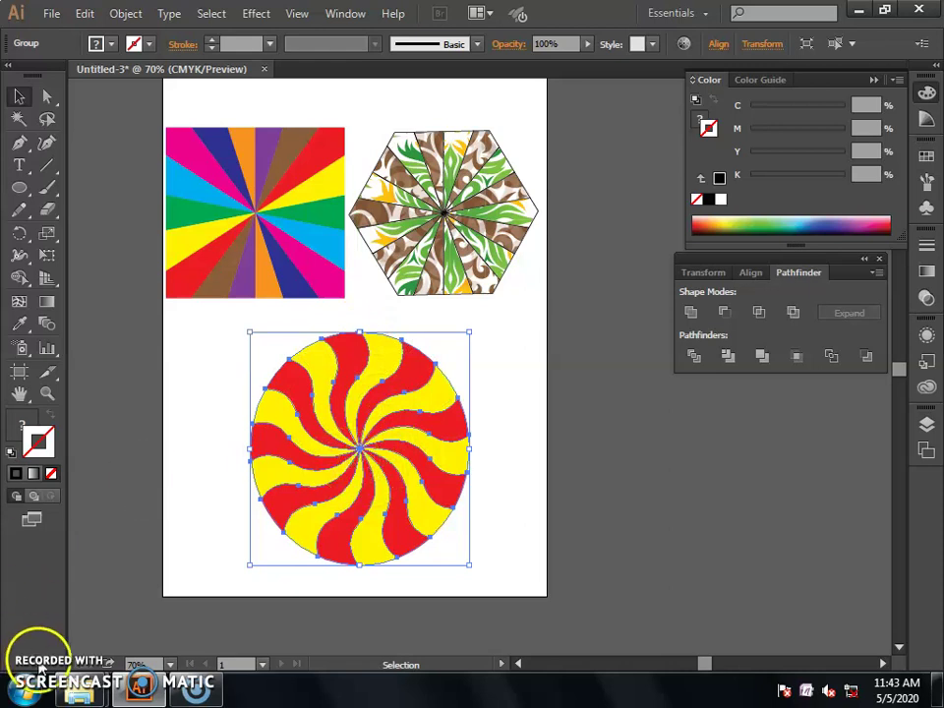
click(189, 242)
click(386, 492)
click(512, 488)
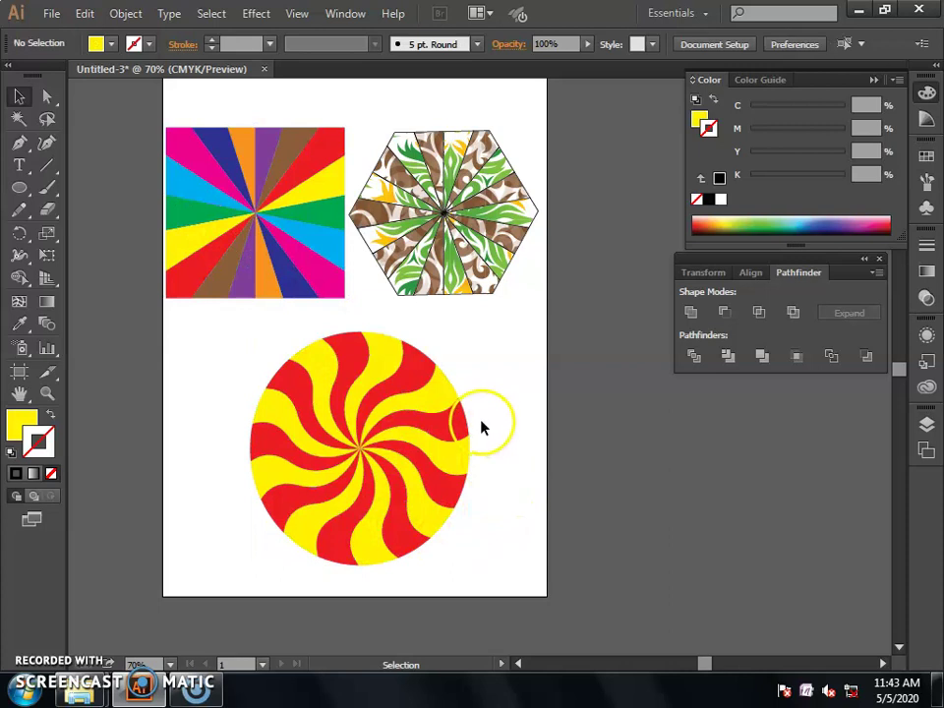
scroll(482, 426, up, 1)
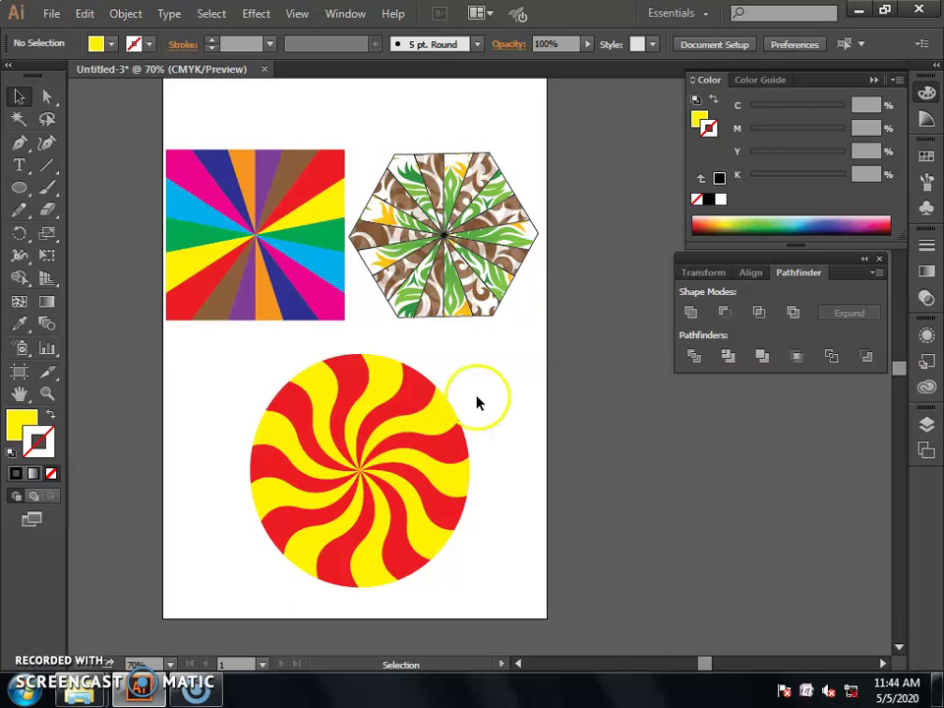
click(858, 9)
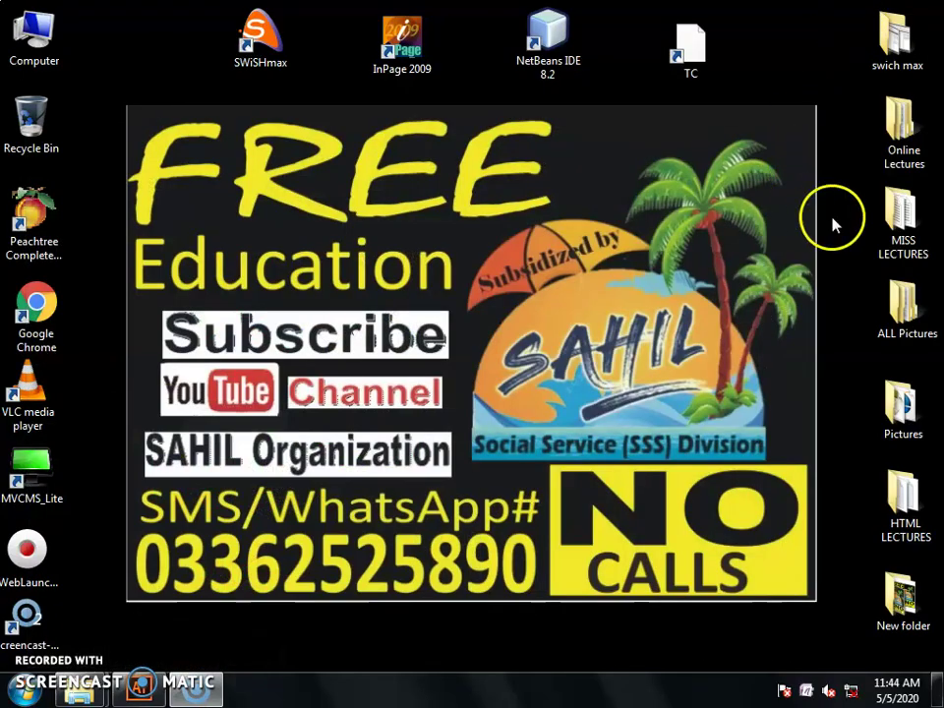